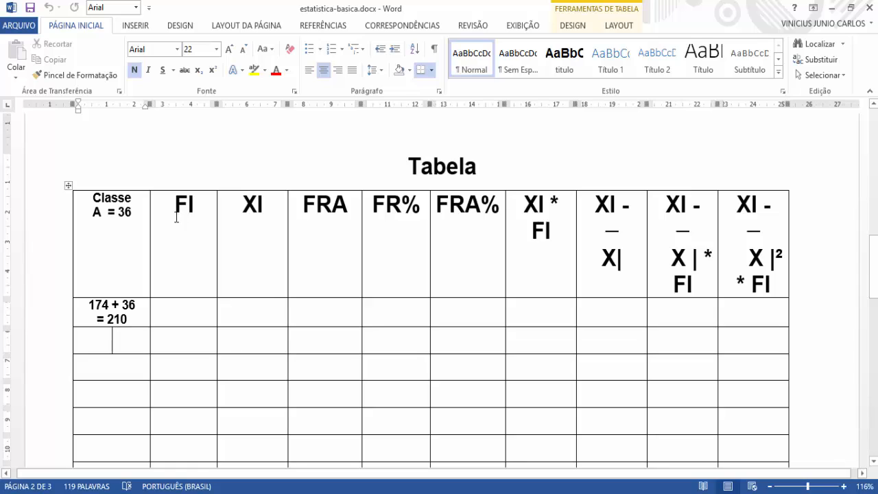
# Step: Review the FI, XI, FRA, FR% and FRA% column headings of the table under the title Tabela
pyautogui.moveTo(175, 206); pyautogui.dragTo(253, 245)
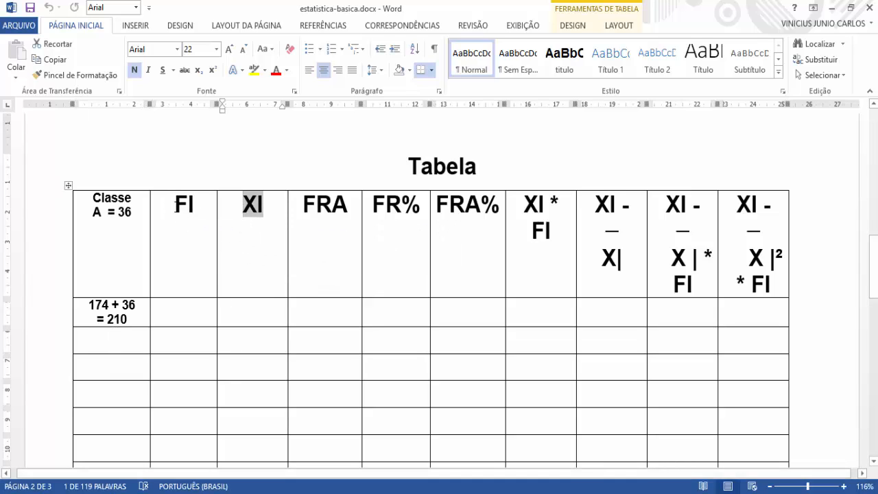
pyautogui.moveTo(174, 206); pyautogui.dragTo(196, 208)
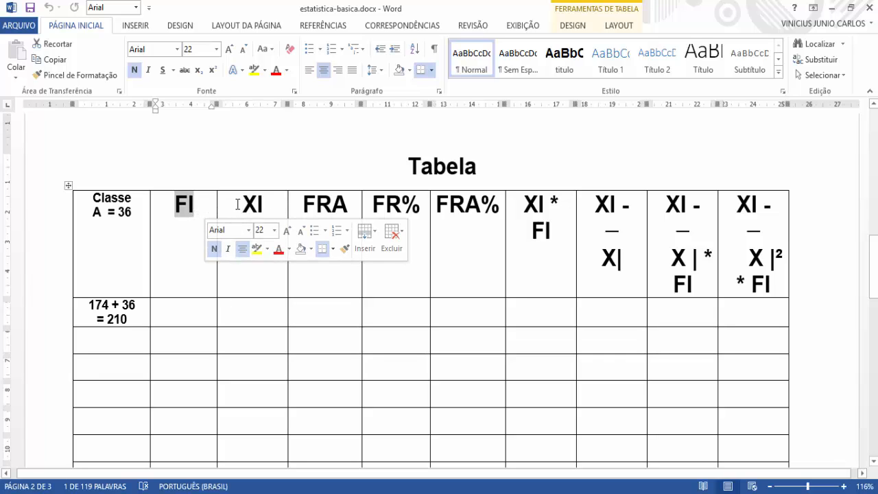
pyautogui.moveTo(240, 205); pyautogui.dragTo(345, 211)
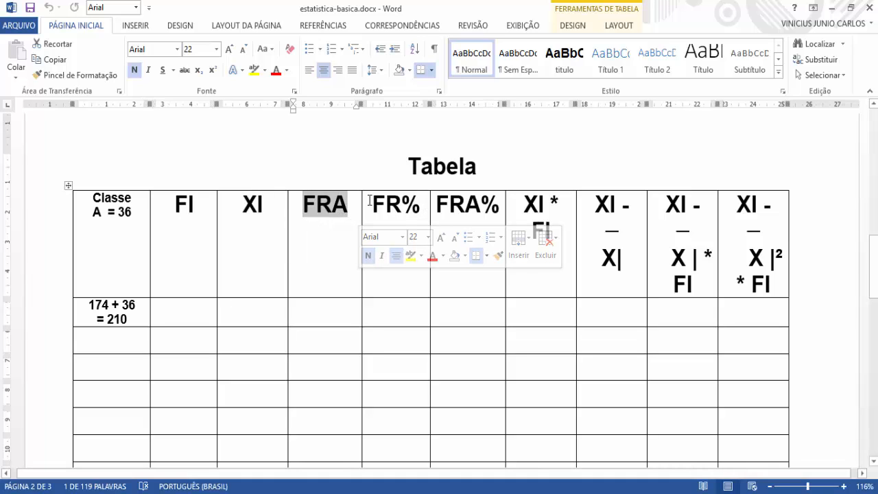
pyautogui.moveTo(370, 201); pyautogui.dragTo(420, 207)
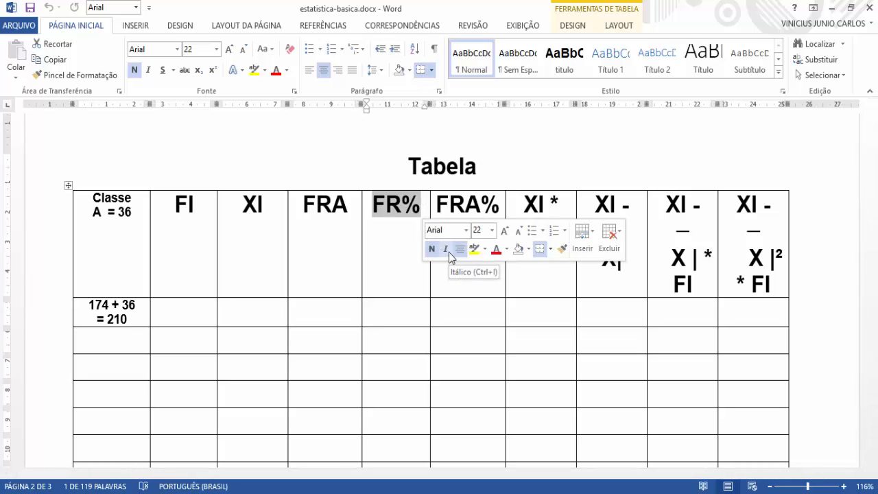
pyautogui.moveTo(437, 206); pyautogui.dragTo(501, 208)
pyautogui.scroll(-2, 173, 307)
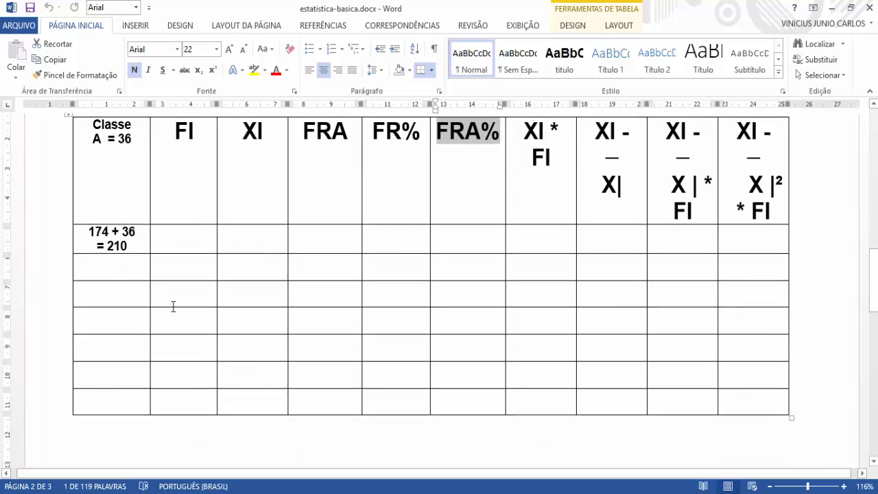
pyautogui.scroll(1, 270, 277)
pyautogui.scroll(-3, 271, 277)
# Step: Insert a new table of three columns and five rows in the empty paragraph below the statistics table
pyautogui.click(180, 374)
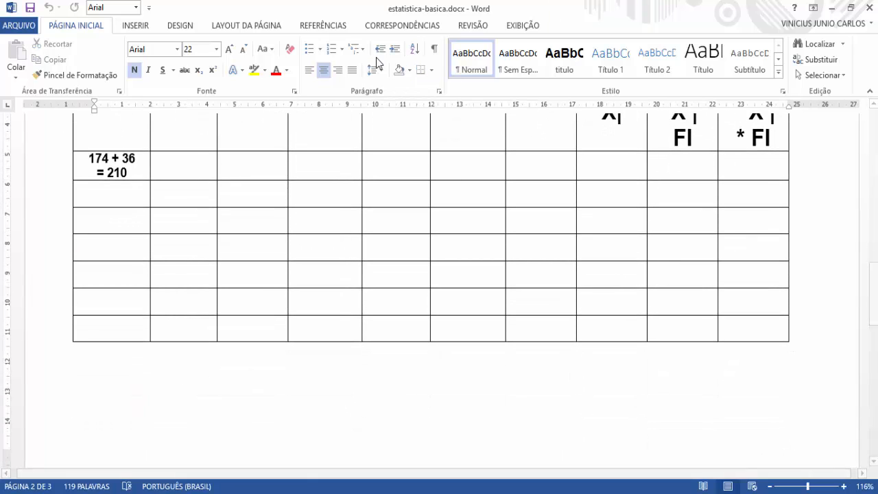
pyautogui.click(135, 27)
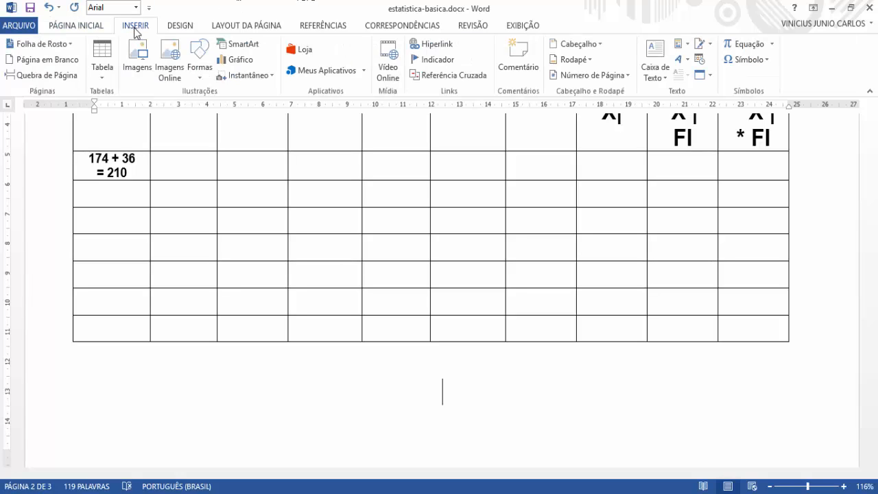
pyautogui.click(104, 72)
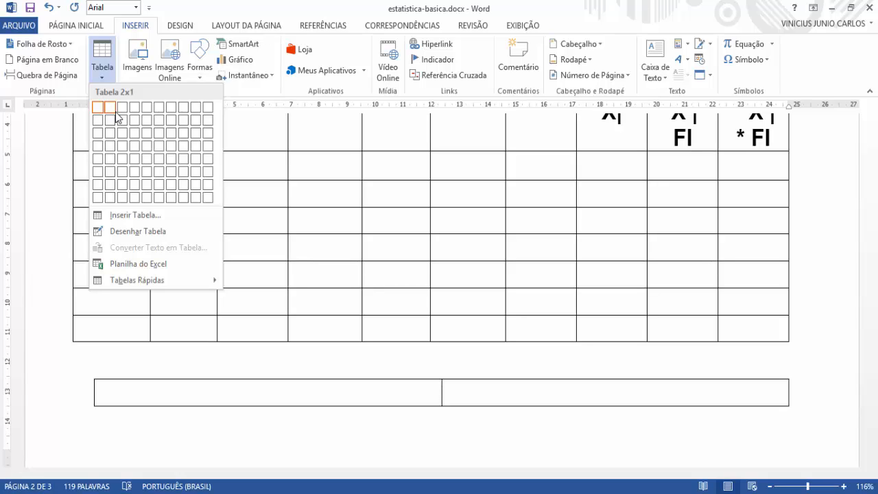
pyautogui.click(122, 158)
pyautogui.scroll(-2, 252, 295)
pyautogui.scroll(2, 247, 343)
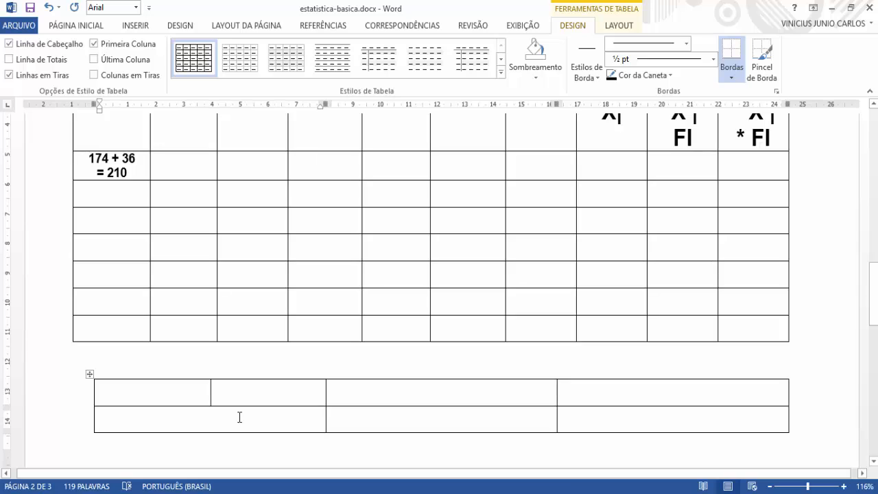
# Step: Enter "FI = frequência absoluta" in the first cell of the new table
pyautogui.write('FI')
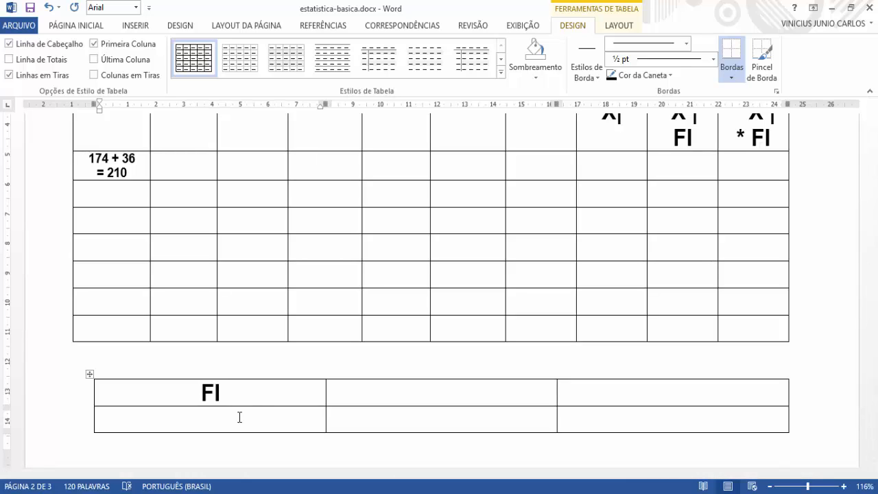
pyautogui.write(' = ')
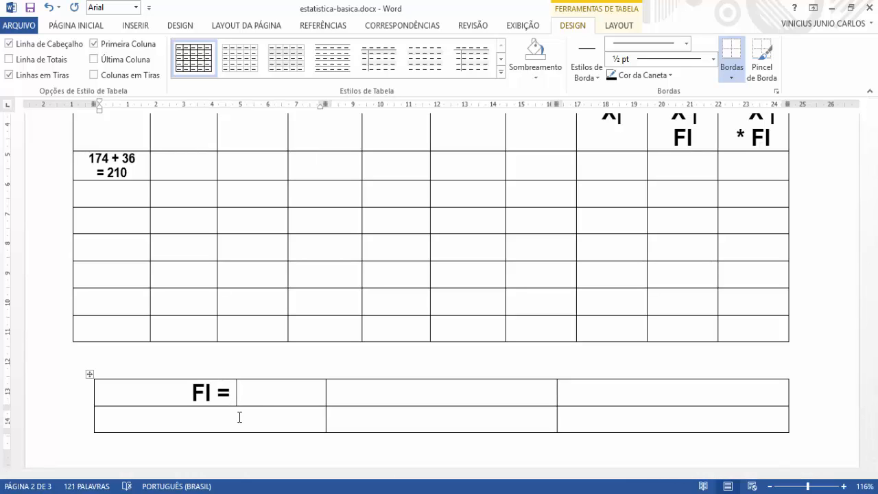
pyautogui.write('re')
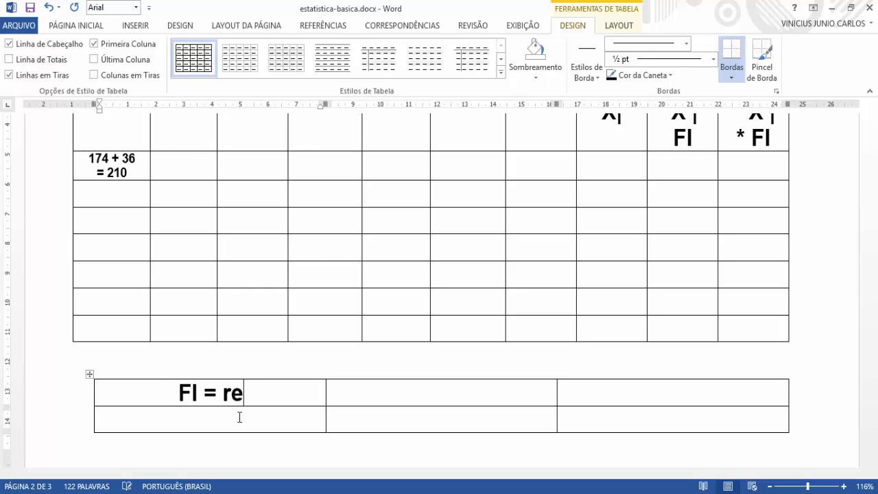
pyautogui.press('BackSpace')
pyautogui.press('BackSpace')
pyautogui.write('frequen')
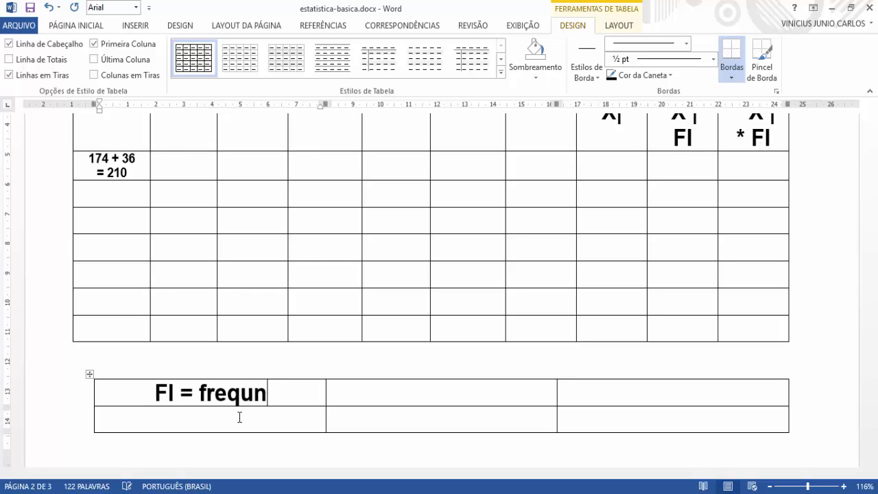
pyautogui.write('c')
pyautogui.press('BackSpace')
pyautogui.press('BackSpace')
pyautogui.write('encia')
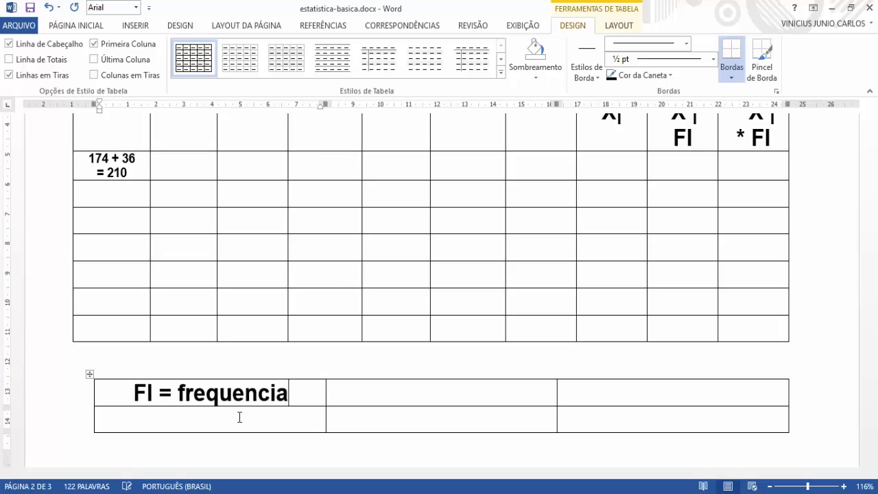
pyautogui.write(' abo')
pyautogui.write('so')
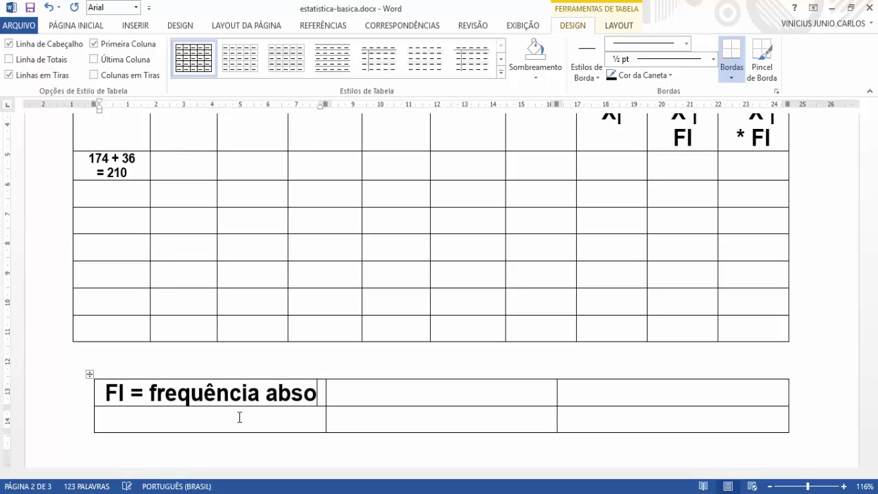
pyautogui.write('luta')
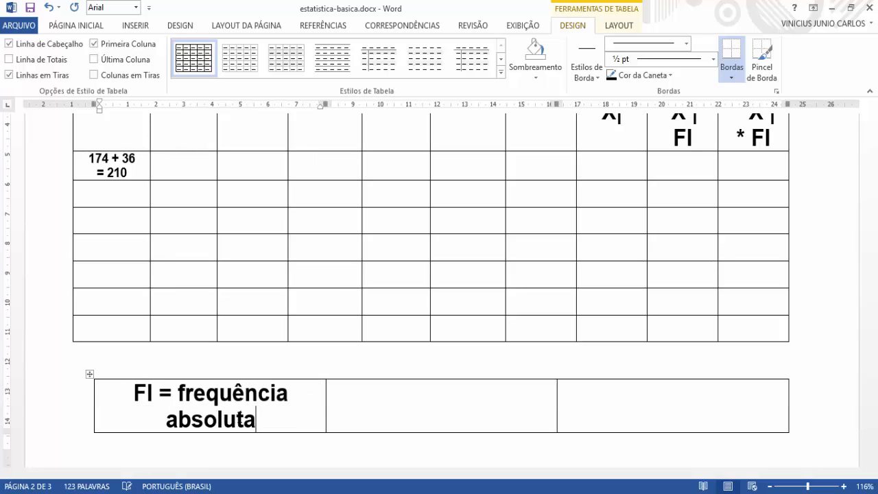
# Step: Add blank space between the two tables so that the new table moves onto the following page
pyautogui.click(367, 396)
pyautogui.click(170, 368)
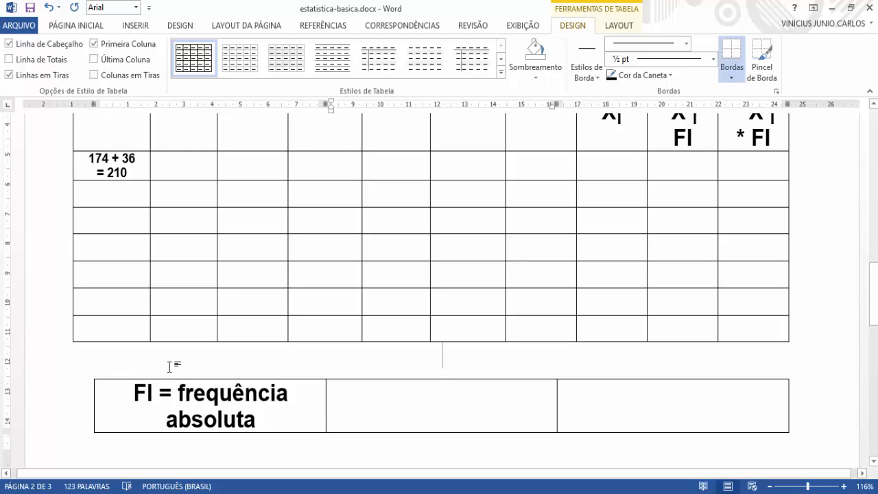
pyautogui.press('Return')
pyautogui.scroll(-10, 170, 367)
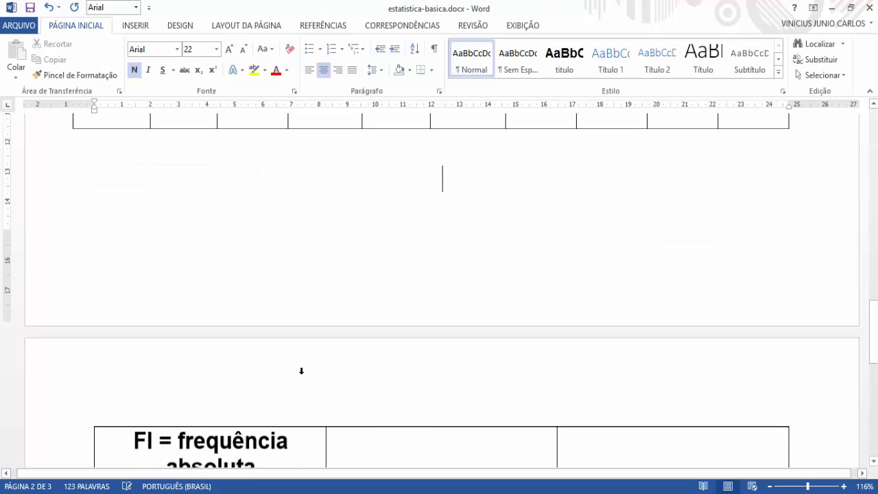
# Step: Enter "XI = ponto médio" in the middle cell of the new table's first row
pyautogui.click(388, 355)
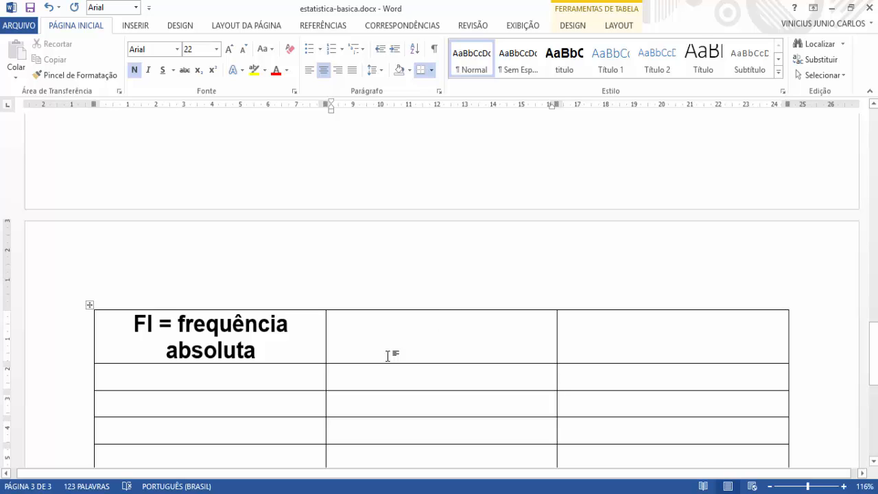
pyautogui.write('XI')
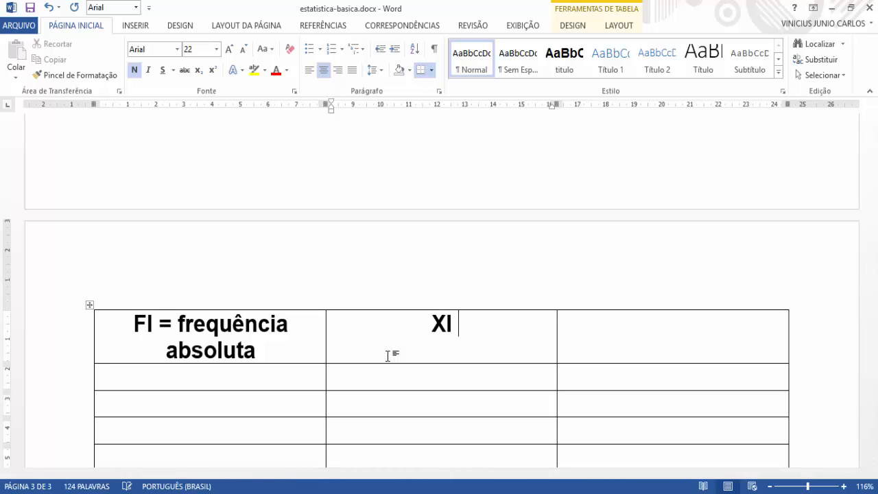
pyautogui.write(' = ponto ')
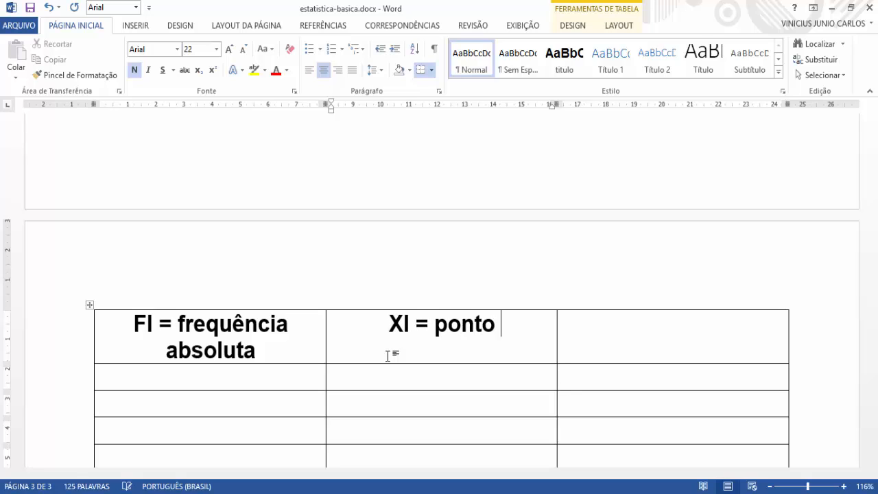
pyautogui.write('mé')
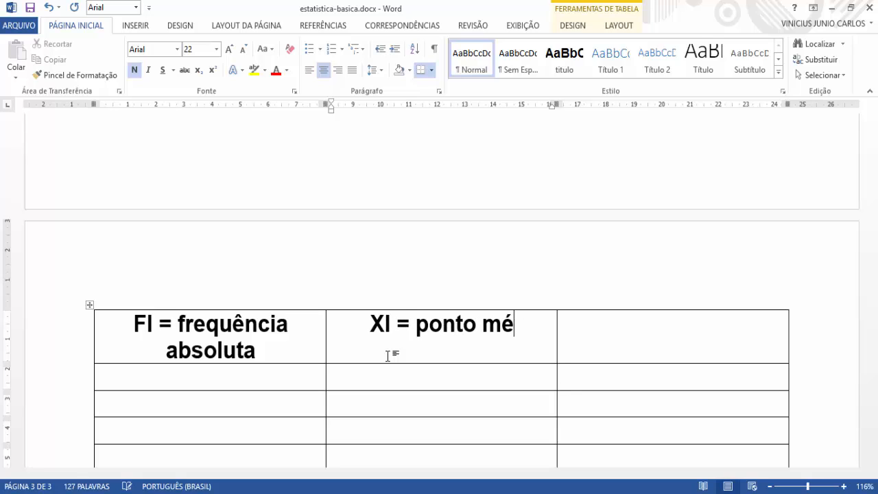
pyautogui.write('dio')
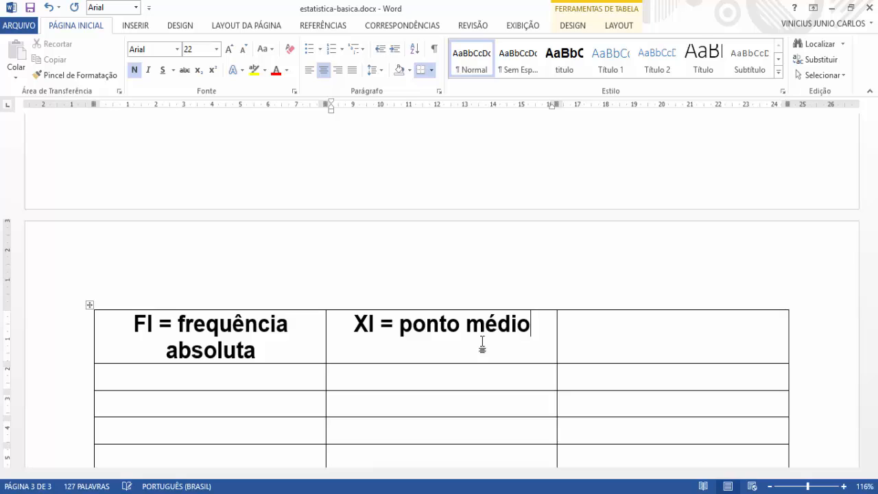
# Step: Enter "Fra = frequência acumulada" in the third cell of the new table's first row
pyautogui.click(725, 330)
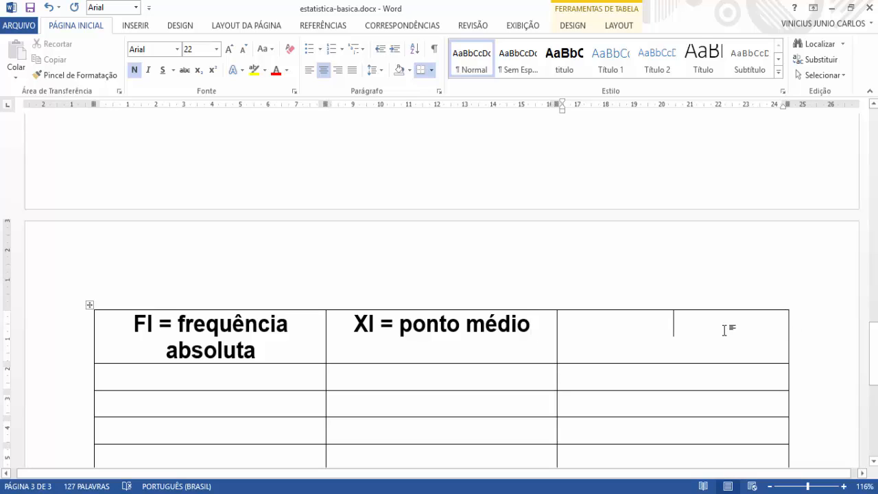
pyautogui.write('fra =')
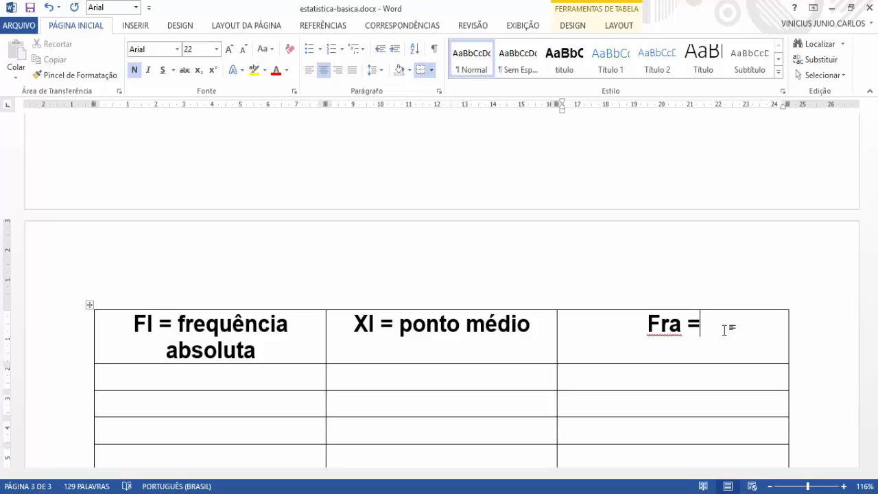
pyautogui.write('fre')
pyautogui.press('BackSpace')
pyautogui.press('BackSpace')
pyautogui.press('BackSpace')
pyautogui.write('f')
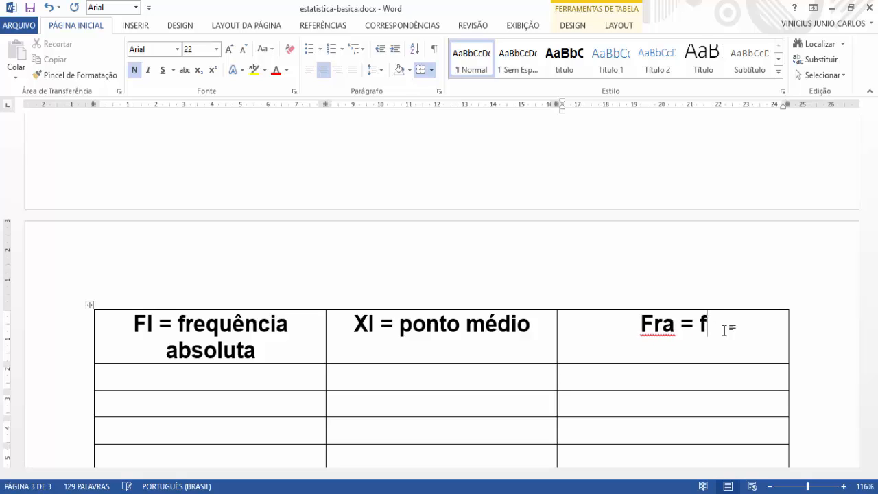
pyautogui.write('requen')
pyautogui.press('BackSpace')
pyautogui.write('en')
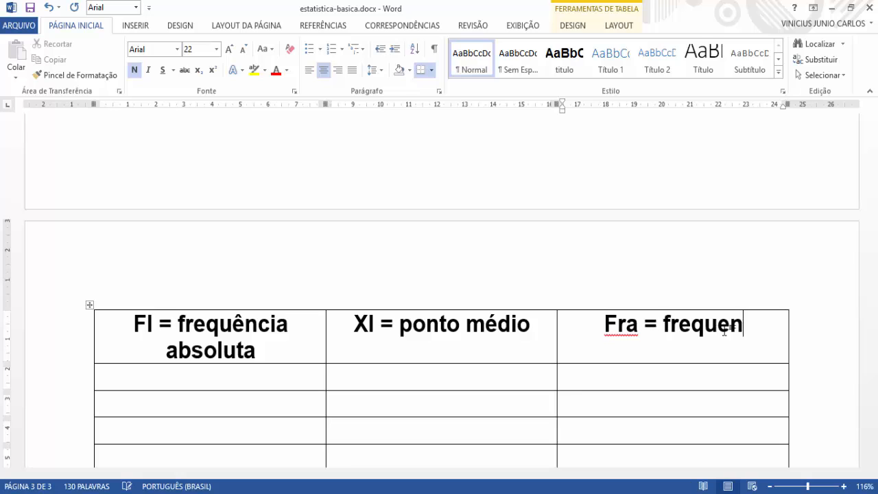
pyautogui.write('cia acumua')
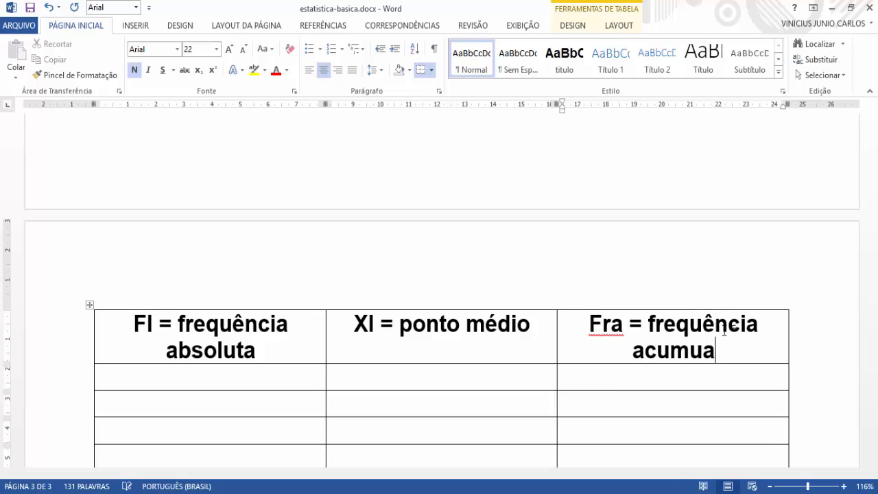
pyautogui.press('BackSpace')
pyautogui.write('l')
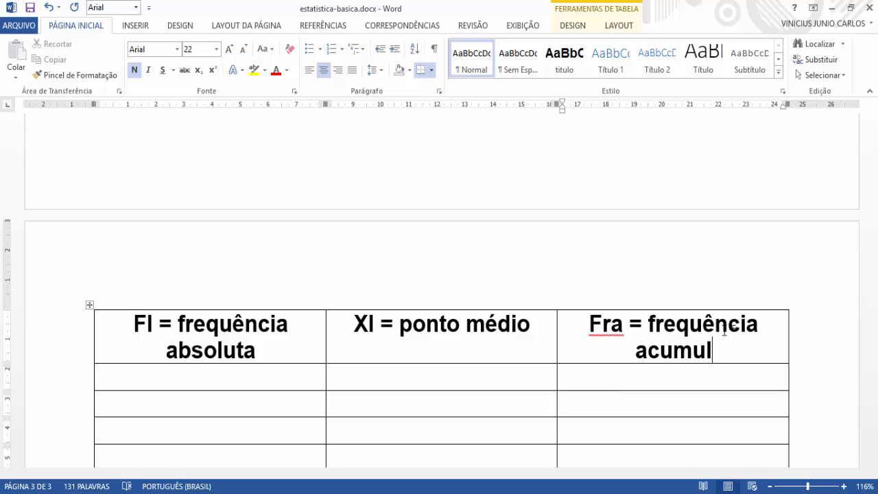
pyautogui.write('ada')
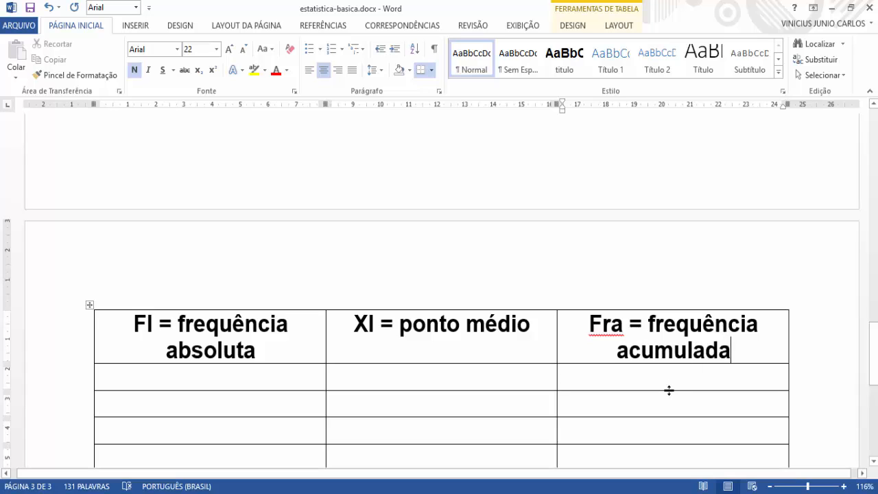
# Step: Enter "Fr% frequência relativa" in the first cell of the legend table's second row
pyautogui.scroll(-3, 205, 378)
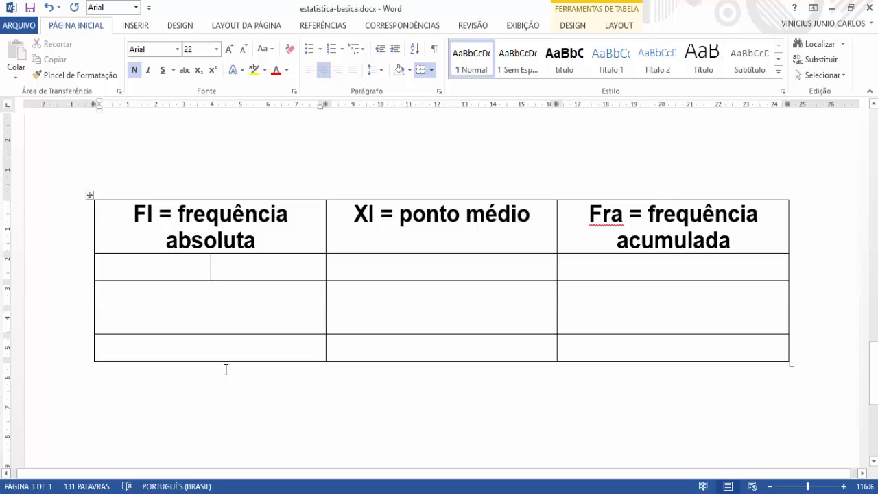
pyautogui.write('FR')
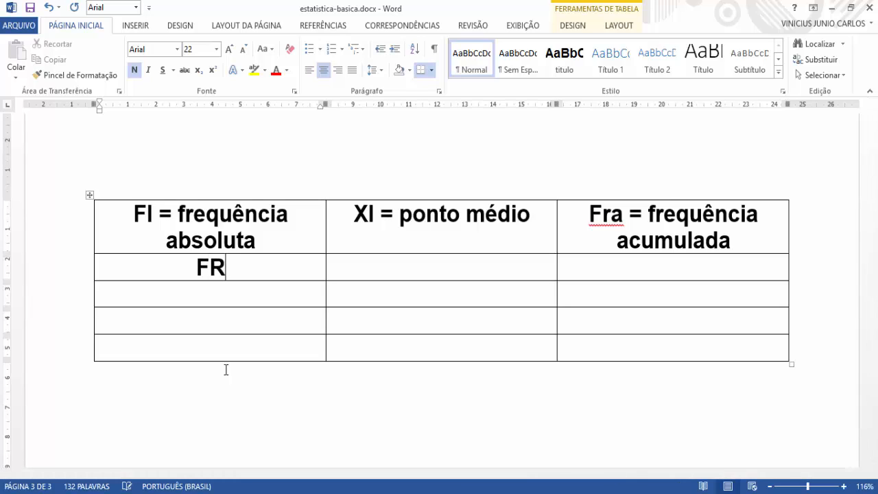
pyautogui.press('BackSpace')
pyautogui.write('r')
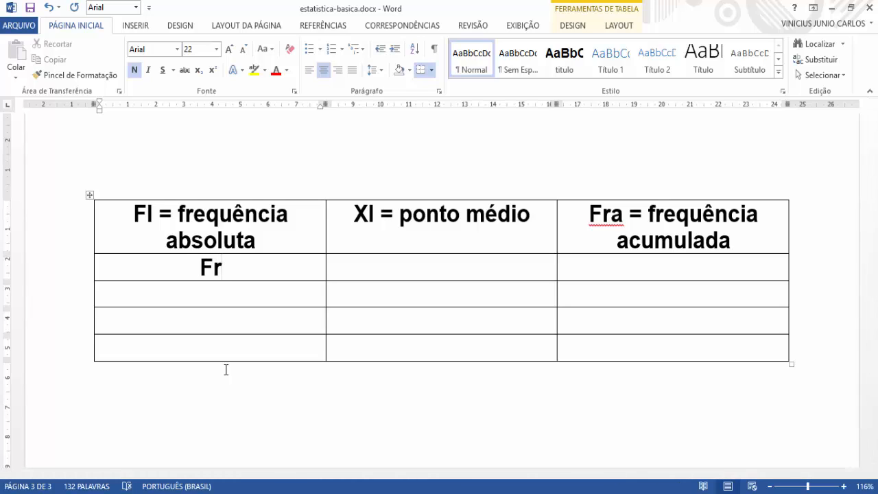
pyautogui.write('% ')
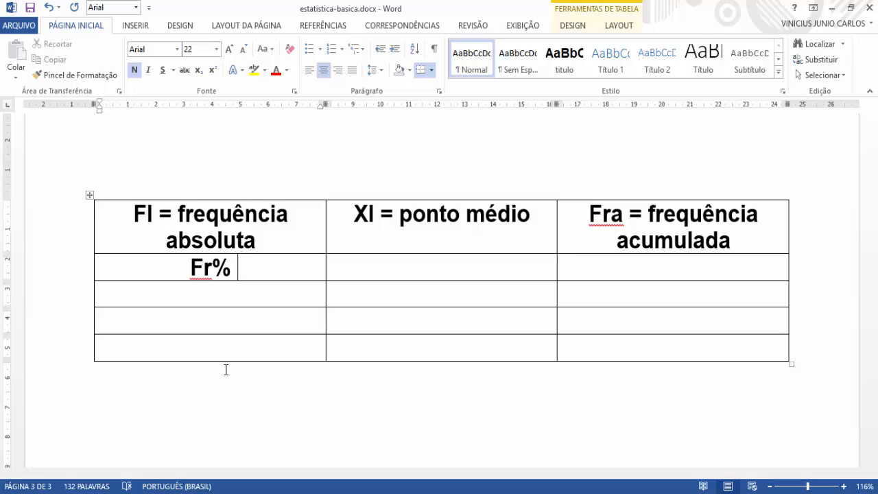
pyautogui.write('fre')
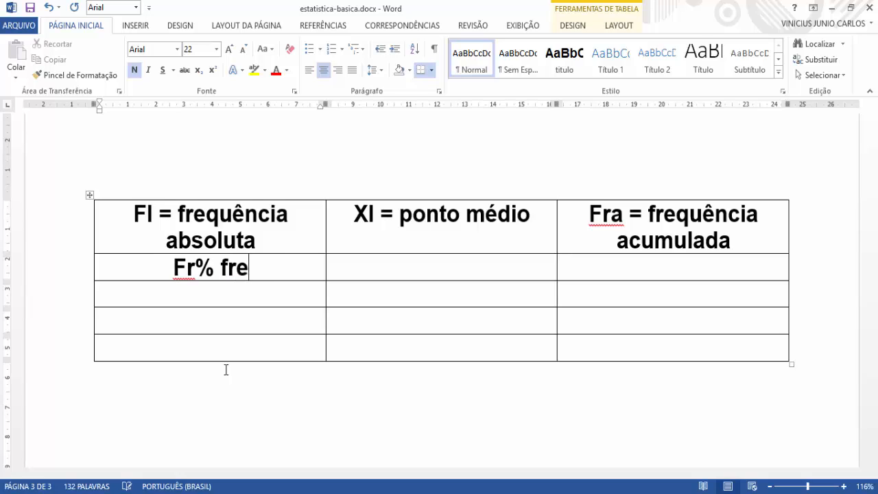
pyautogui.write('quencia')
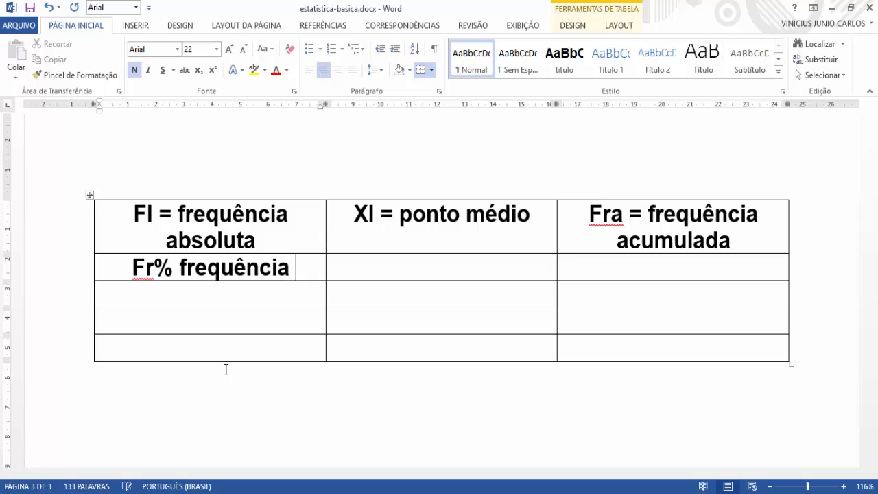
pyautogui.write(' relatica')
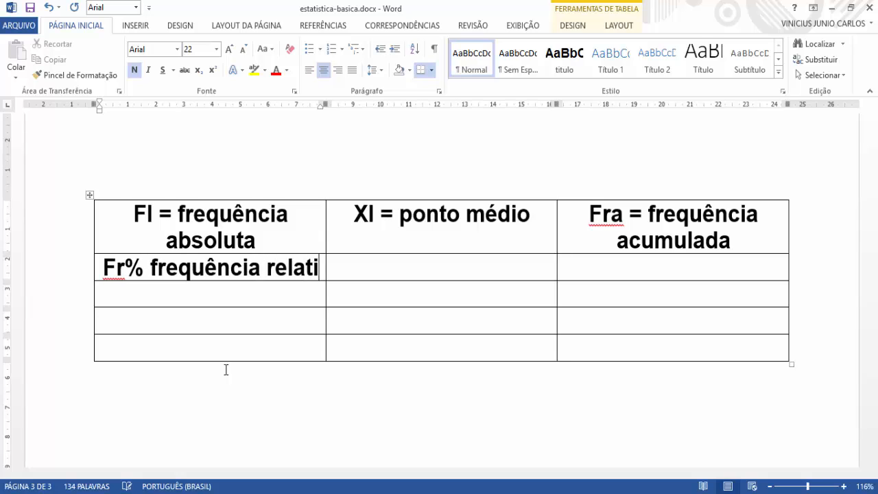
pyautogui.press('BackSpace')
pyautogui.press('BackSpace')
pyautogui.write('va')
# Step: Enter "Fra% = frequência relativa acumulada" in the middle cell of the legend table's second row
pyautogui.click(389, 288)
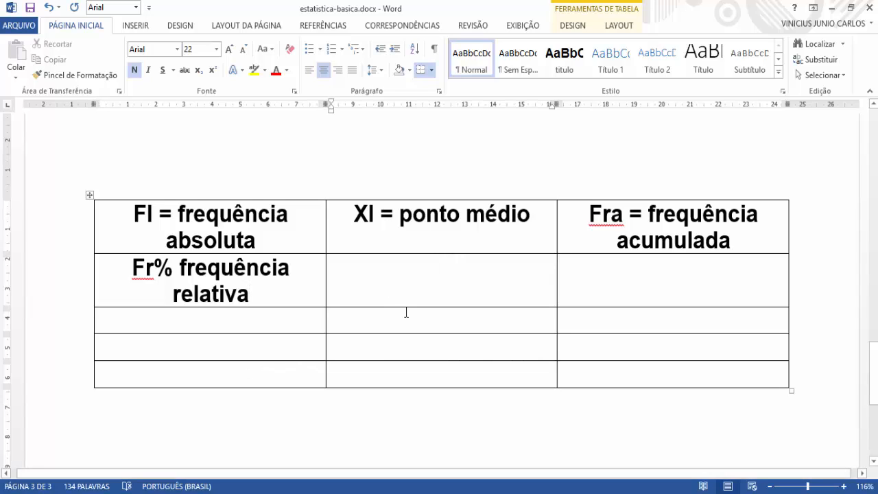
pyautogui.write('fra% ')
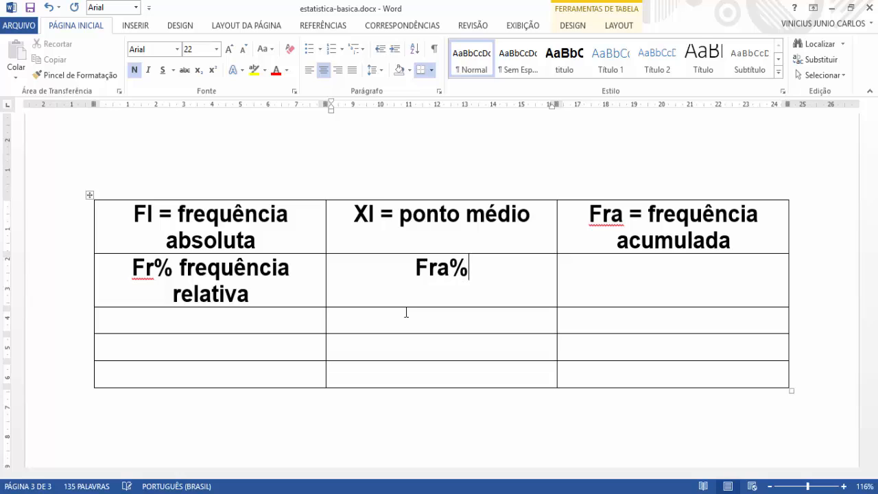
pyautogui.write('= ')
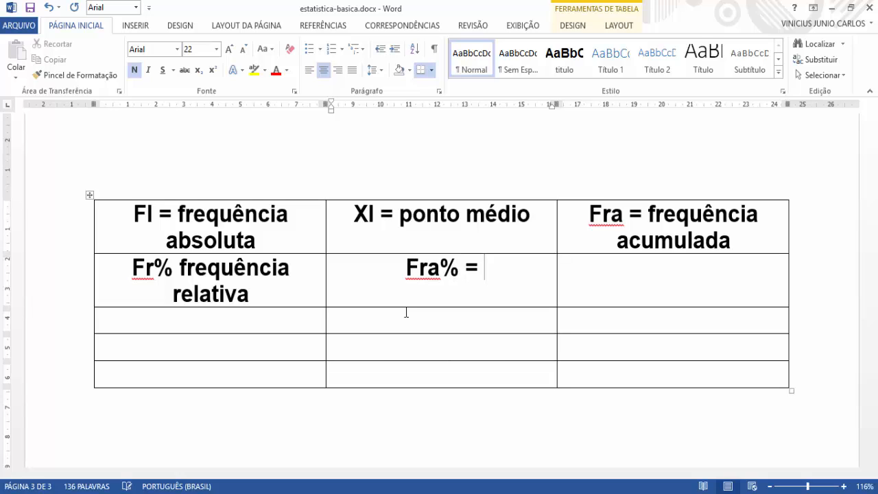
pyautogui.write('freque')
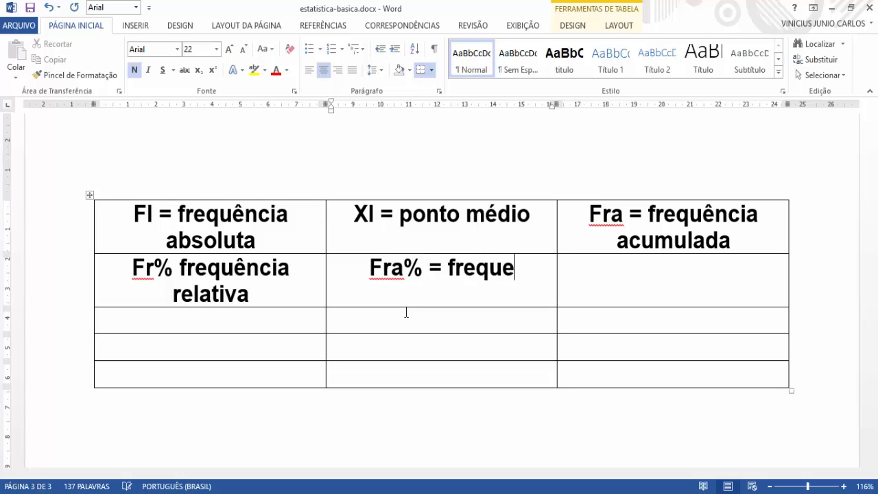
pyautogui.press('BackSpace')
pyautogui.write('ência rela')
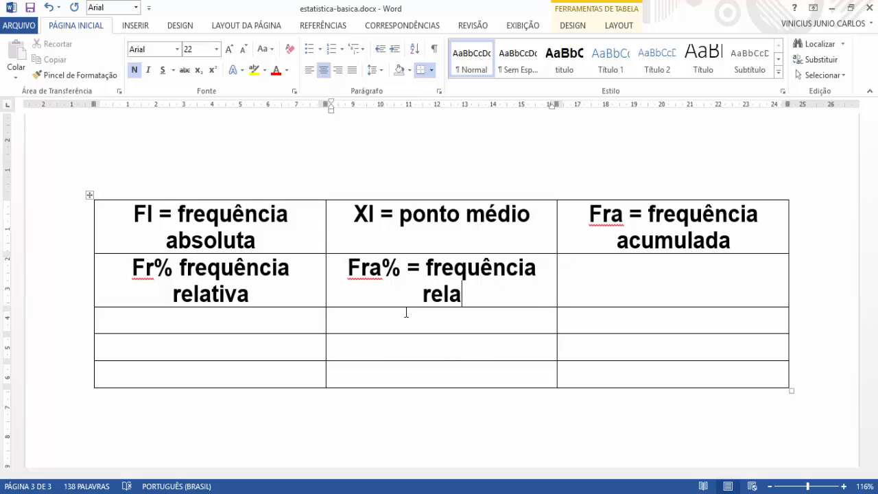
pyautogui.write('tica')
pyautogui.press('BackSpace')
pyautogui.press('BackSpace')
pyautogui.write('va ')
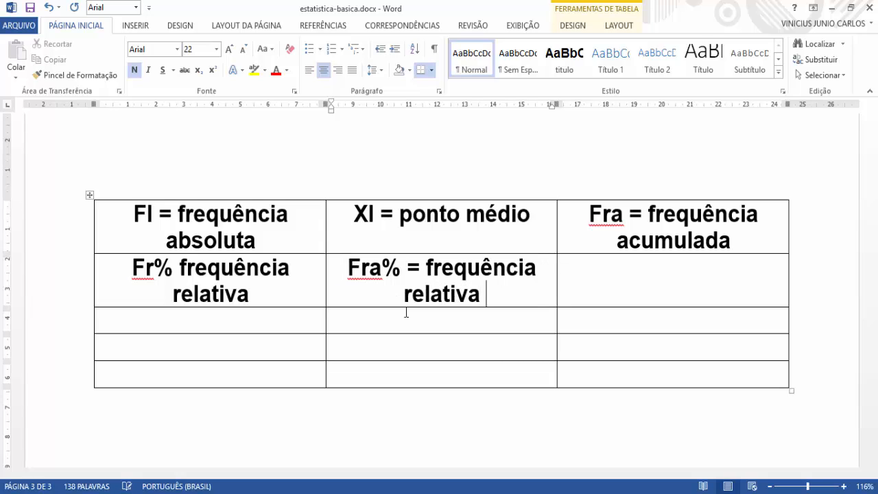
pyautogui.write('acuma')
pyautogui.press('BackSpace')
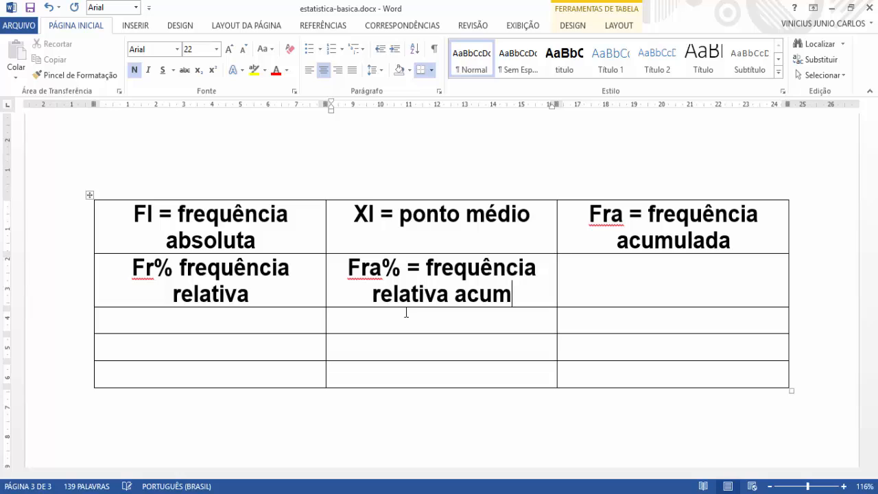
pyautogui.write('ul')
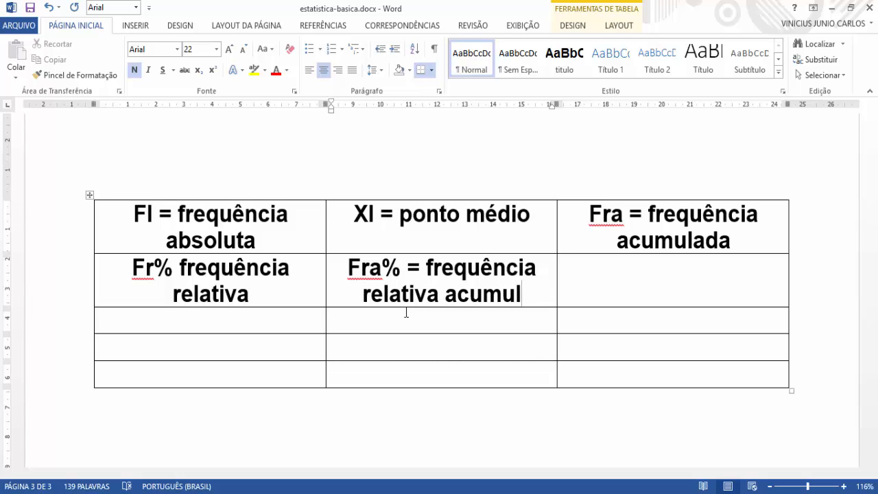
pyautogui.write('ada')
# Step: Examine the first value of the Rol, the class width in the frequency table's header and the result of its first class
pyautogui.click(594, 331)
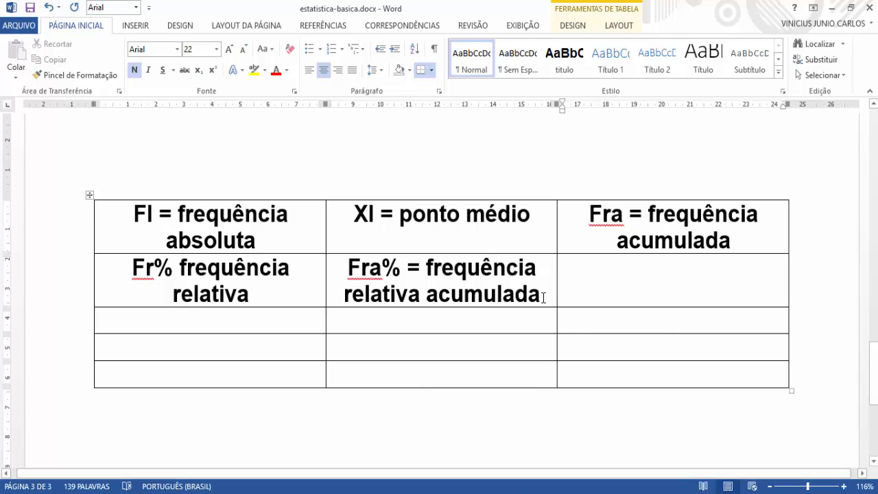
pyautogui.scroll(2, 363, 308)
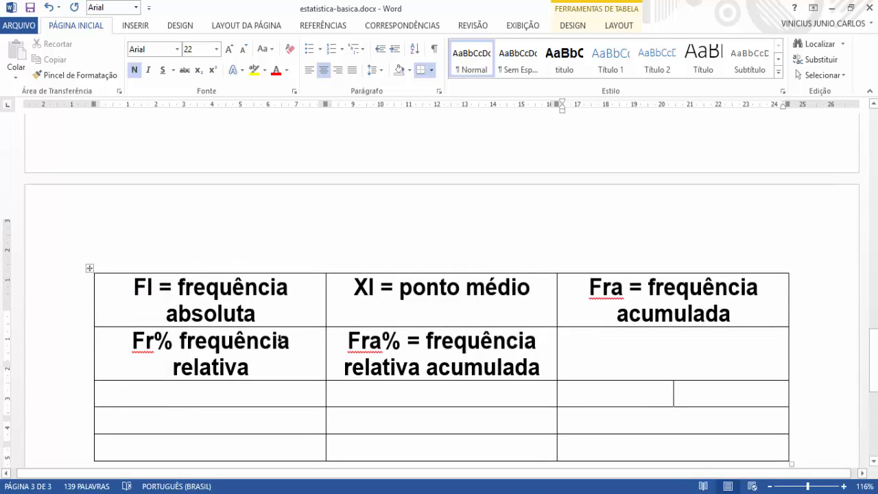
pyautogui.scroll(10, 281, 337)
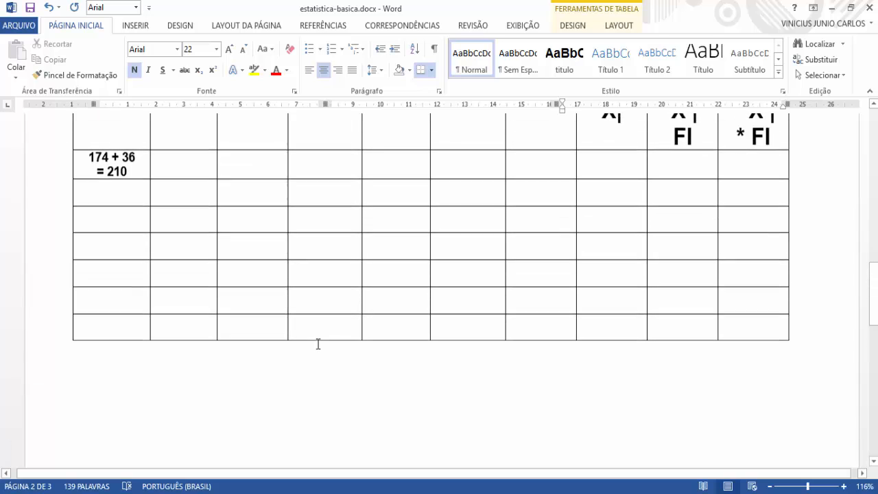
pyautogui.scroll(3, 318, 344)
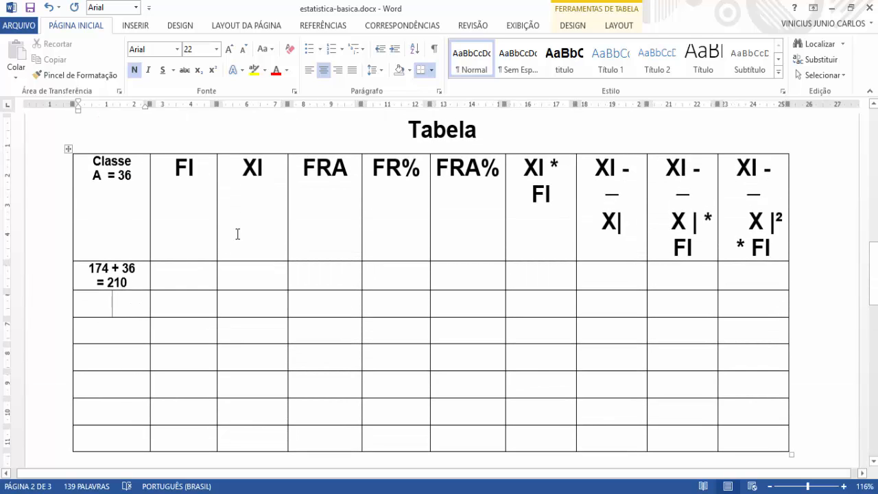
pyautogui.scroll(8, 137, 301)
pyautogui.scroll(15, 138, 301)
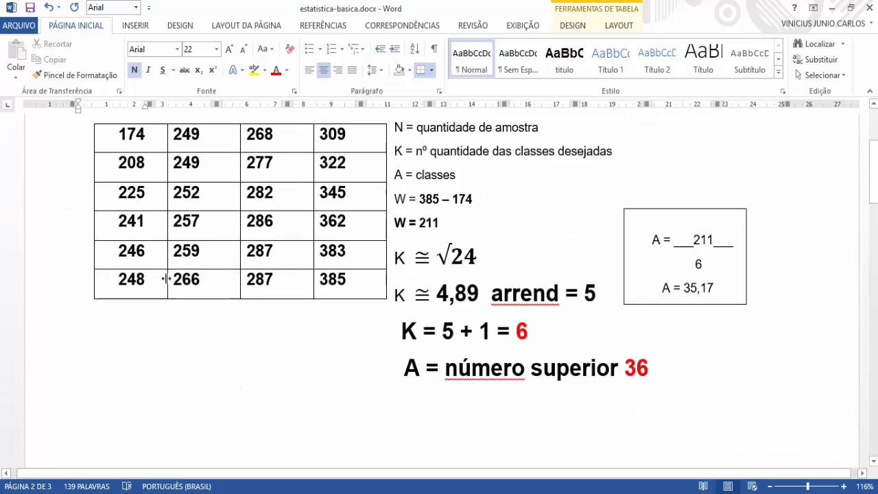
pyautogui.doubleClick(123, 270)
pyautogui.scroll(-15, 151, 321)
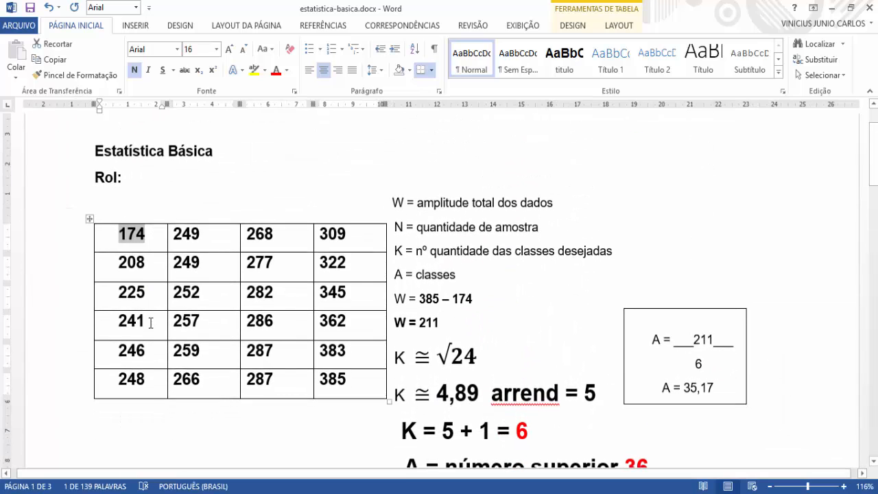
pyautogui.scroll(-6, 151, 323)
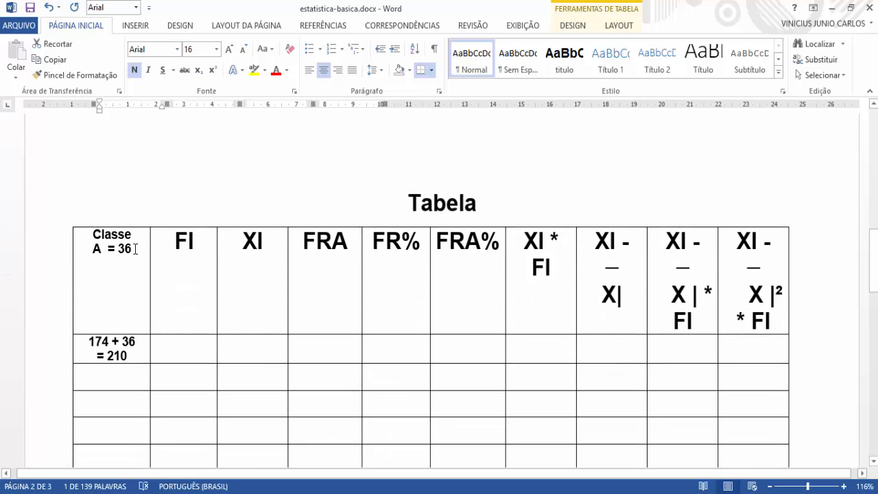
pyautogui.moveTo(135, 249); pyautogui.dragTo(89, 251)
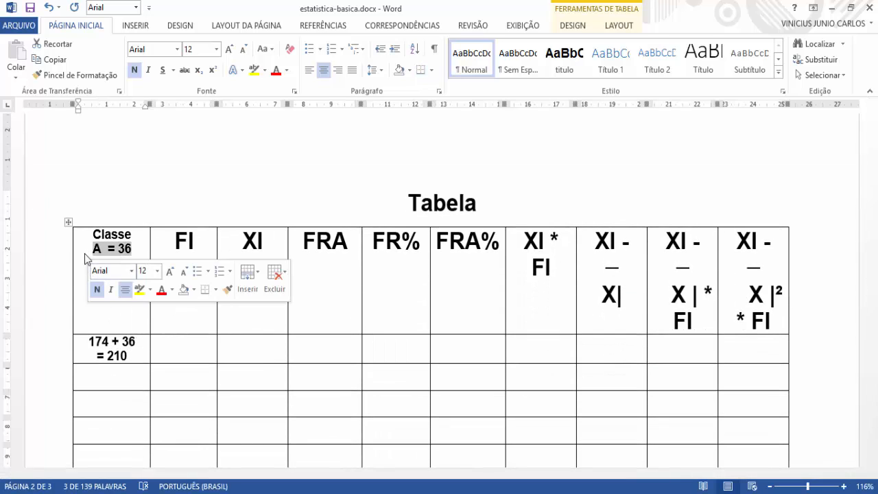
pyautogui.click(94, 247)
pyautogui.scroll(-2, 122, 215)
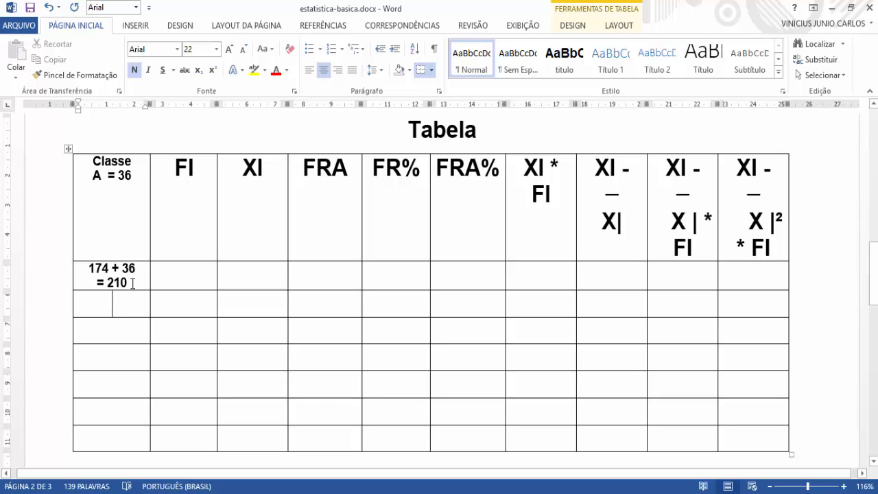
pyautogui.moveTo(129, 284); pyautogui.dragTo(114, 283)
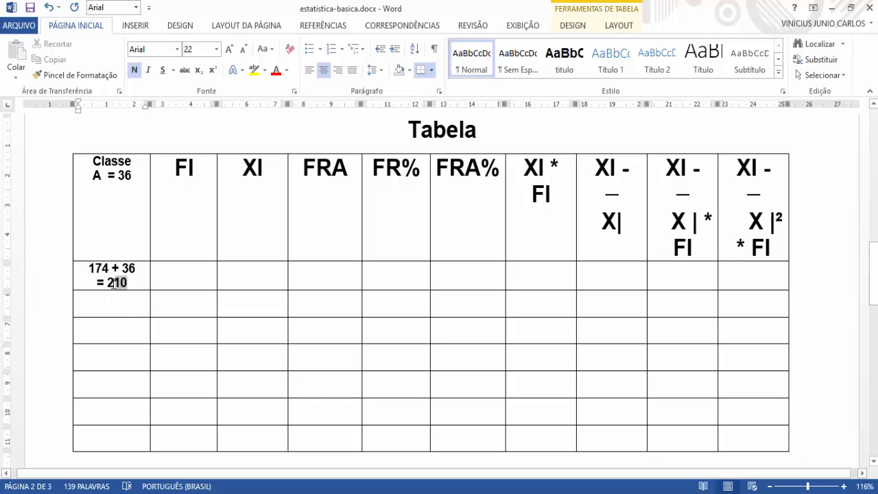
# Step: Set the font size to 12 in the empty Classe cell below the first class of the frequency table
pyautogui.click(85, 306)
pyautogui.write('2')
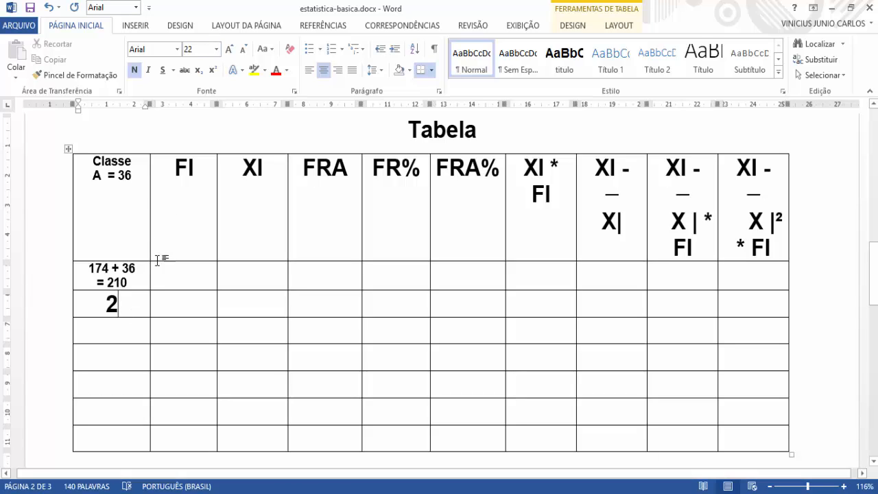
pyautogui.press('BackSpace')
pyautogui.click(129, 296)
pyautogui.click(216, 48)
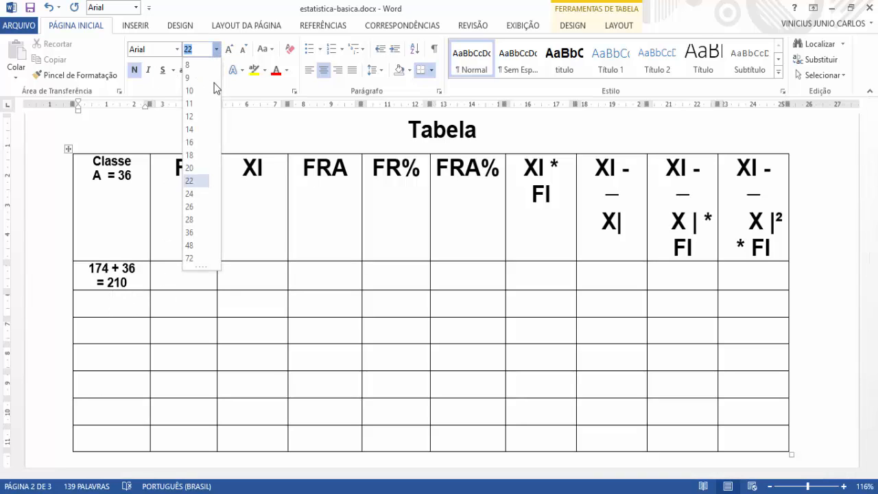
pyautogui.click(190, 117)
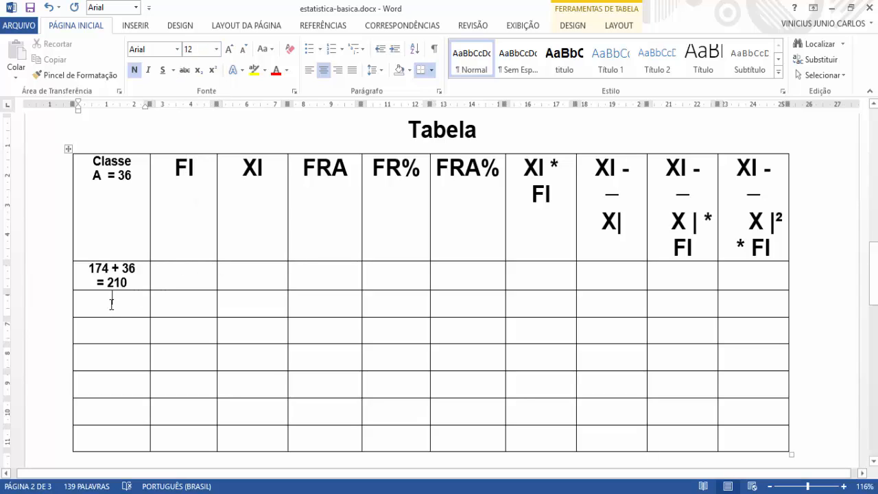
# Step: Enter "210 + 36 =" in the second class cell, with the equals sign on its own line
pyautogui.write('210')
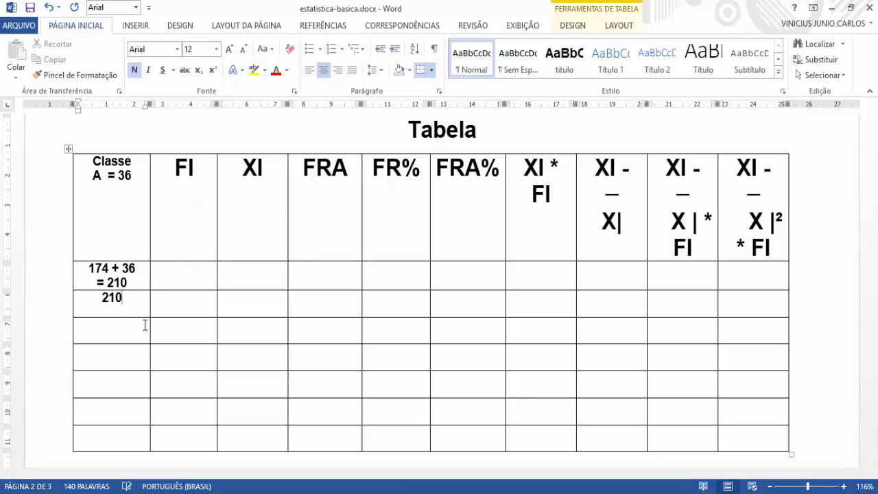
pyautogui.write(' + 36')
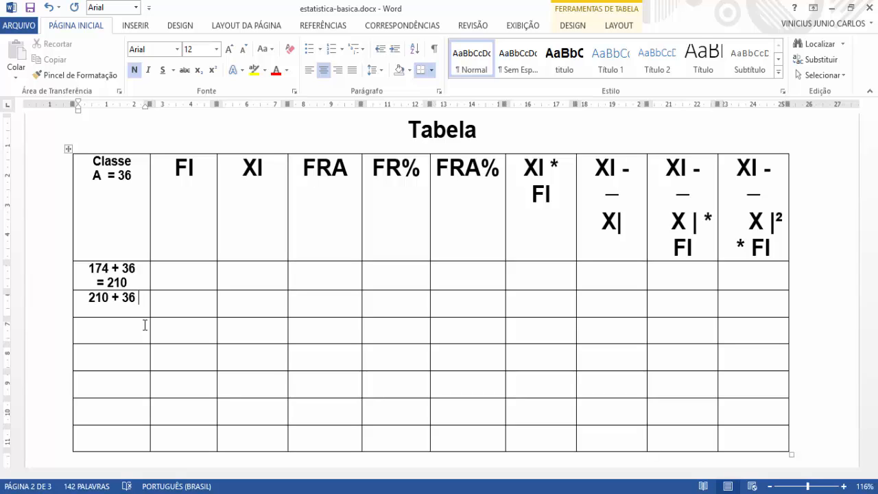
pyautogui.write(' =')
pyautogui.press('Return')
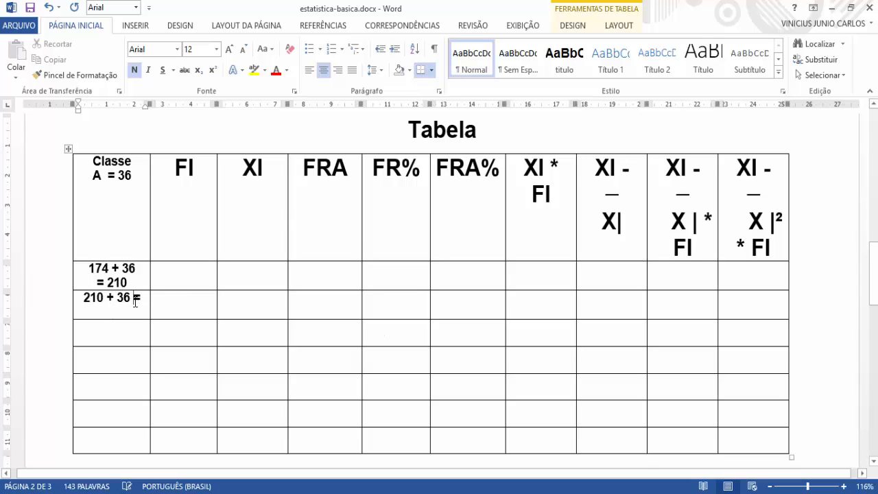
pyautogui.press('Return')
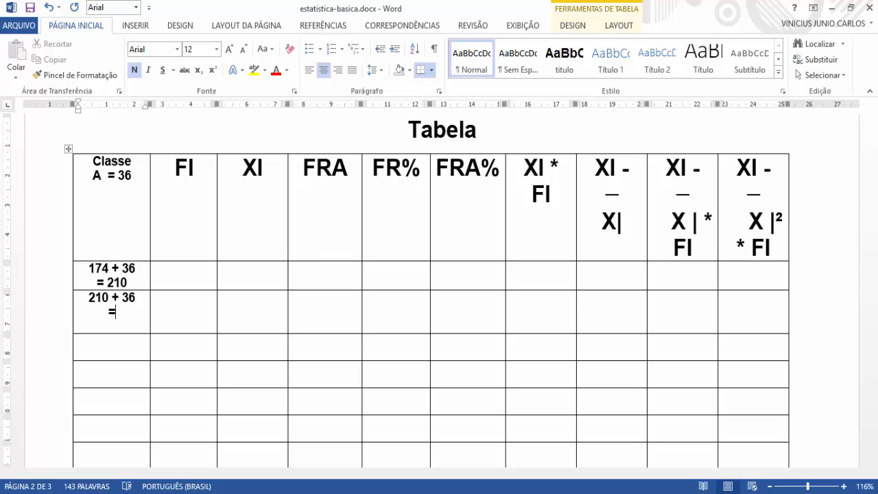
# Step: Calculate 210 + 36 in the Calculator and enter 246 after the equals sign in the second class cell of the Word table
pyautogui.hotkey('alt', 'Tab')
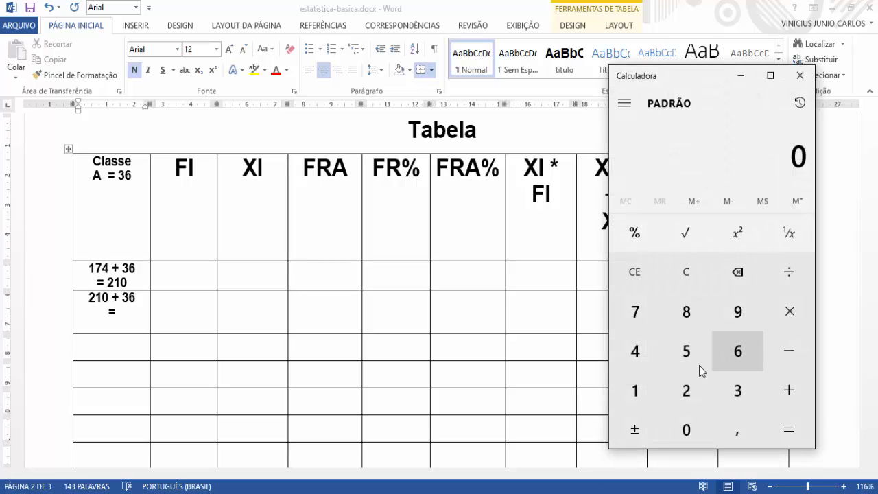
pyautogui.click(686, 391)
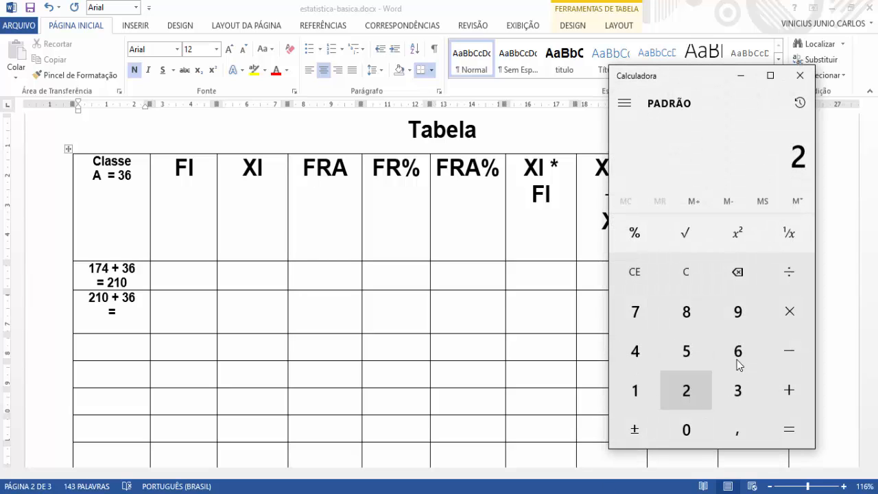
pyautogui.click(648, 398)
pyautogui.click(686, 429)
pyautogui.click(789, 391)
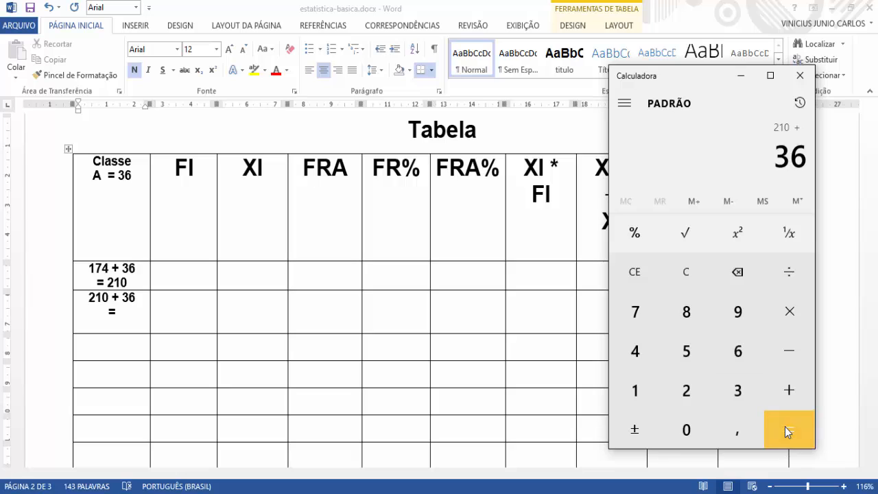
pyautogui.click(784, 431)
pyautogui.click(134, 342)
pyautogui.click(137, 313)
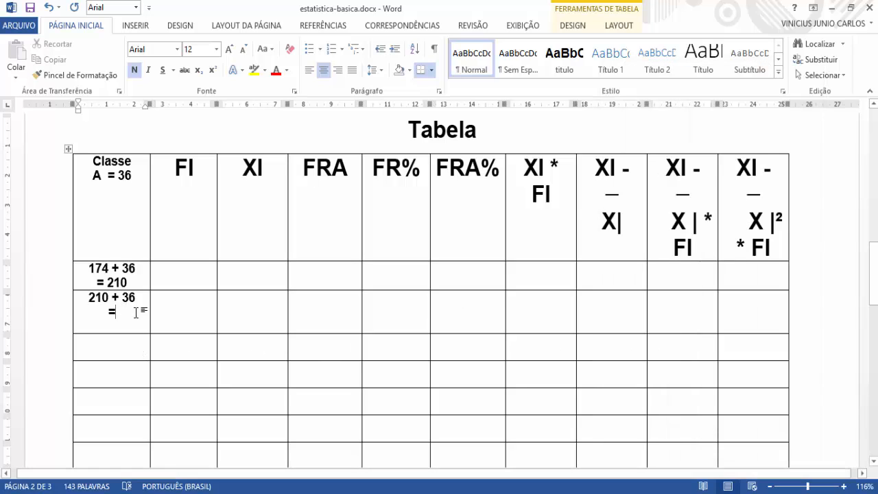
pyautogui.write('2')
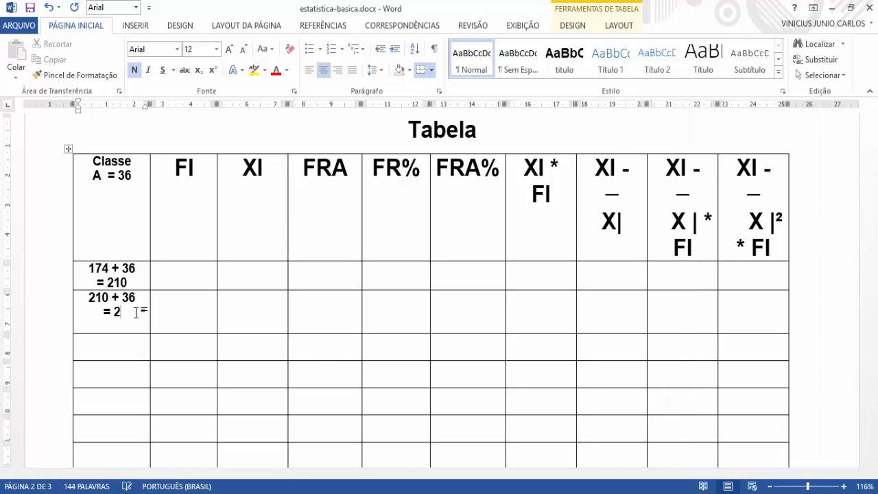
pyautogui.write('46')
pyautogui.click(114, 343)
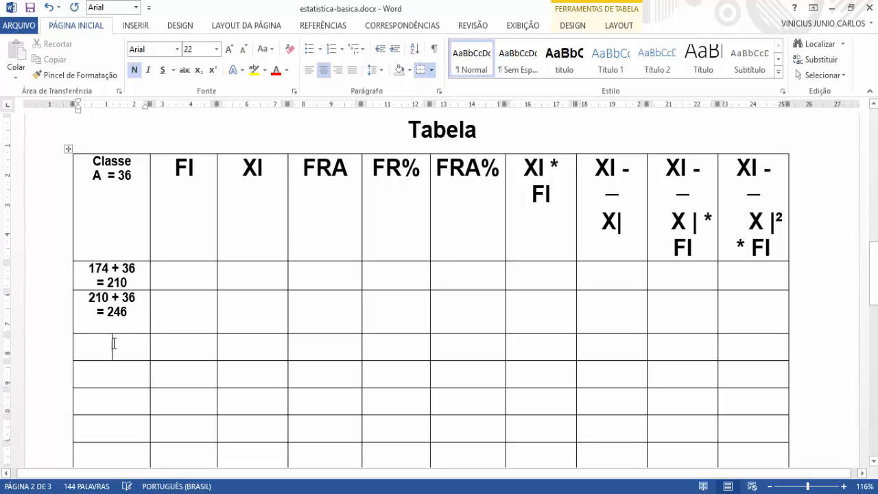
pyautogui.write('246')
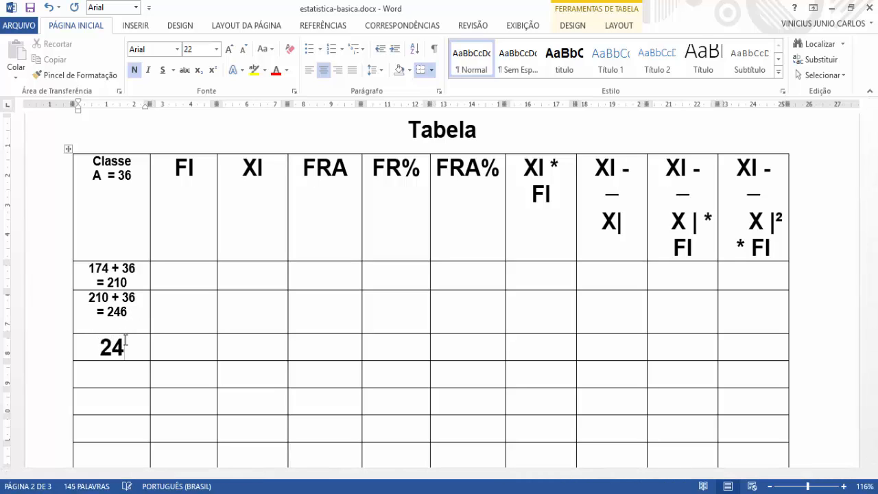
pyautogui.press('BackSpace')
pyautogui.press('BackSpace')
pyautogui.press('BackSpace')
# Step: Set the font size to 12 in the empty third class cell of the frequency table
pyautogui.click(216, 49)
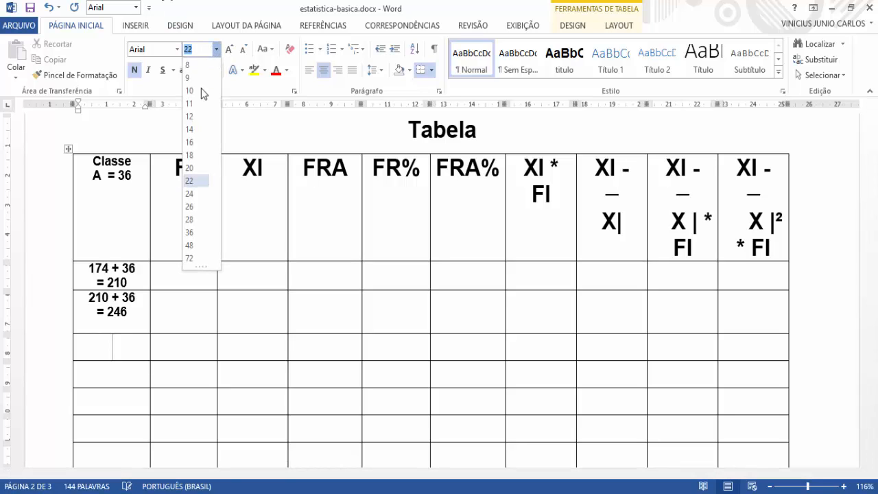
pyautogui.click(54, 304)
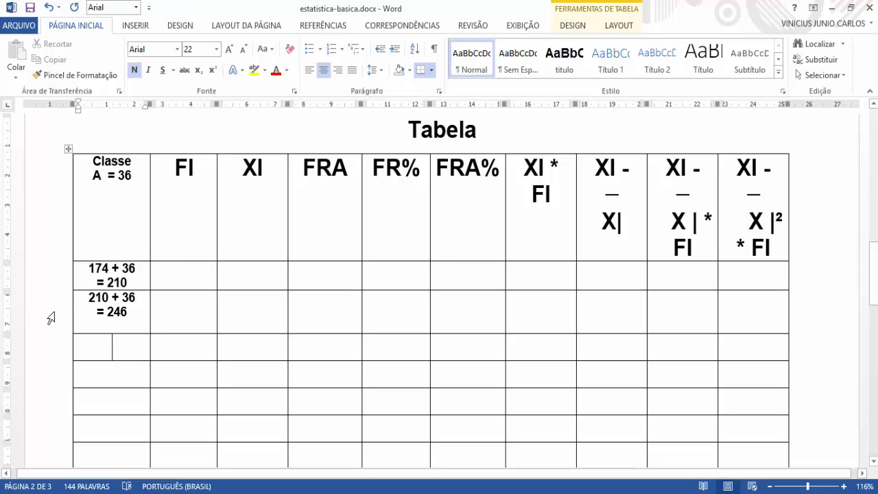
pyautogui.click(217, 49)
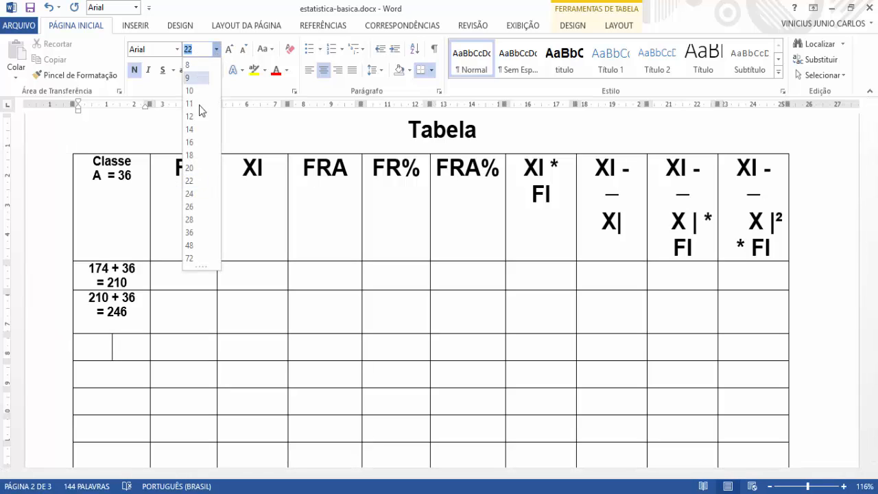
pyautogui.click(198, 124)
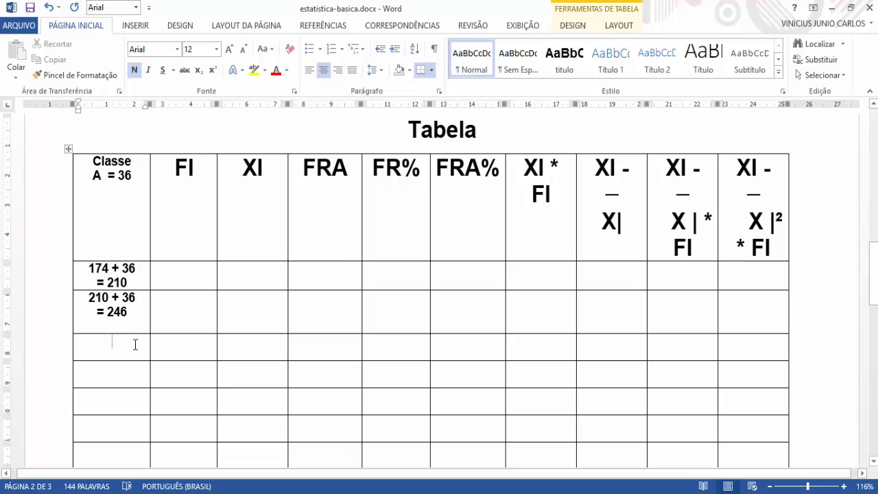
# Step: Enter "246 + 36 =" in the third class cell, with the equals sign on its own line
pyautogui.write('2')
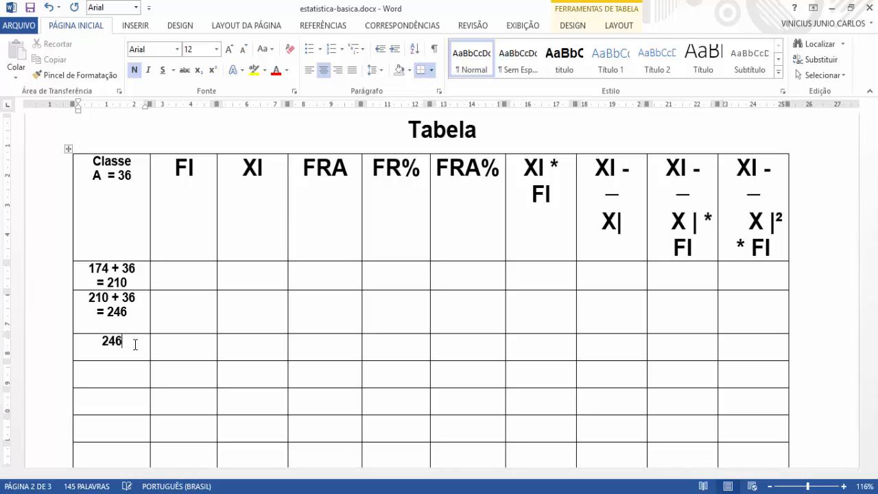
pyautogui.write('46 =')
pyautogui.press('BackSpace')
pyautogui.write('+35')
pyautogui.press('BackSpace')
pyautogui.write('6')
pyautogui.press('Return')
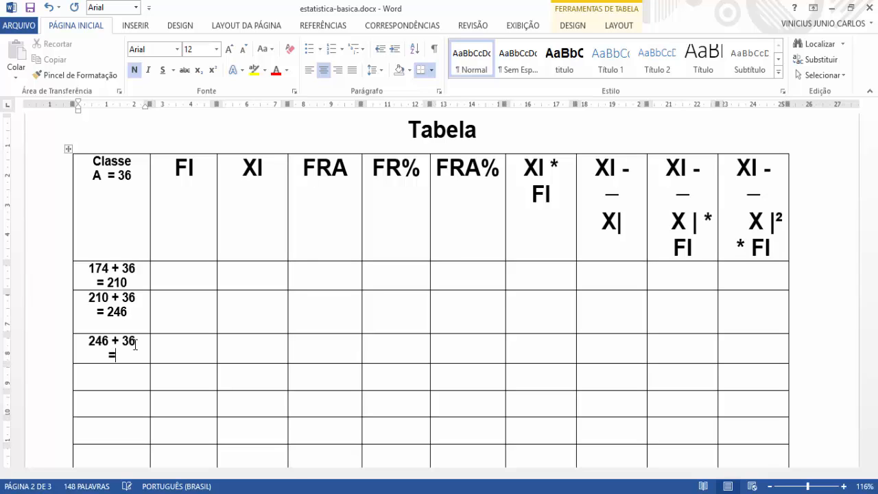
# Step: Calculate 246 + 36 in the Calculator and enter 282 after the equals sign in the third class cell of the Word table
pyautogui.scroll(-2, 172, 374)
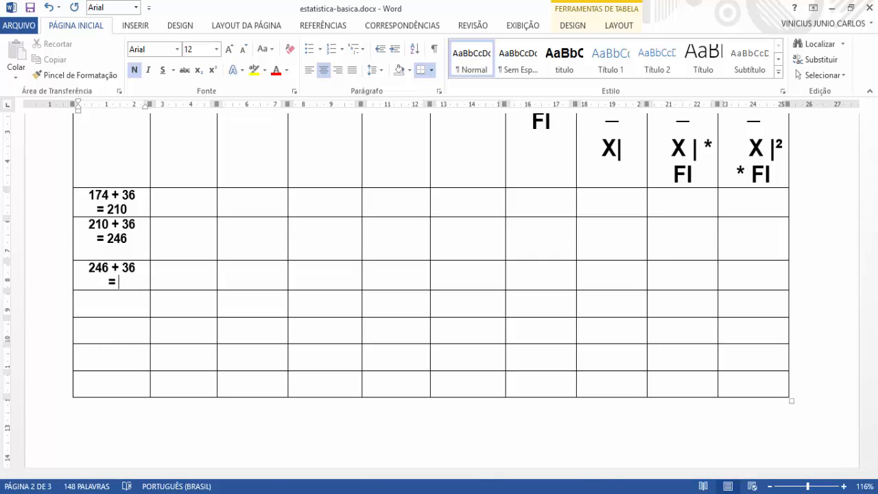
pyautogui.hotkey('alt', 'Tab')
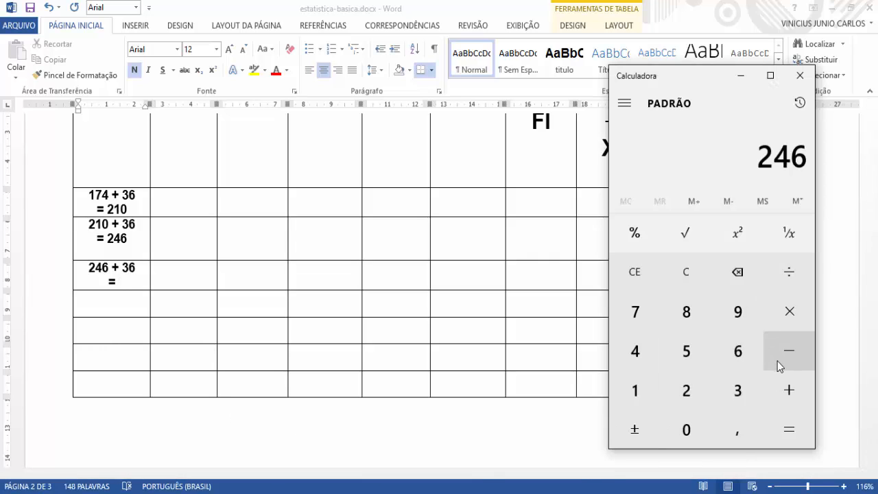
pyautogui.click(785, 392)
pyautogui.click(734, 390)
pyautogui.click(731, 343)
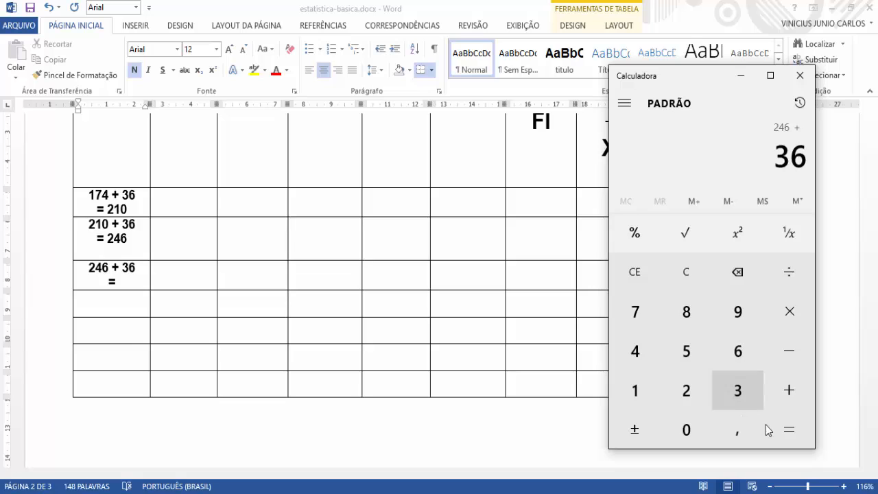
pyautogui.click(768, 430)
pyautogui.hotkey('alt', 'Tab')
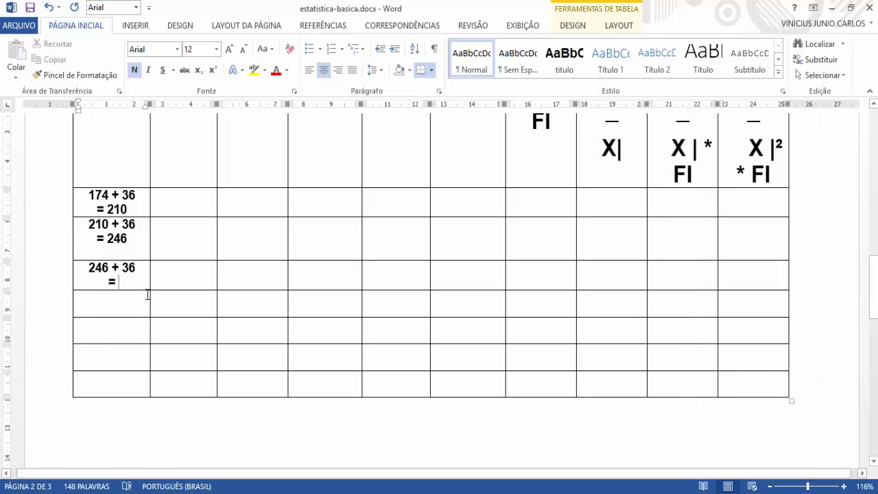
pyautogui.write('28')
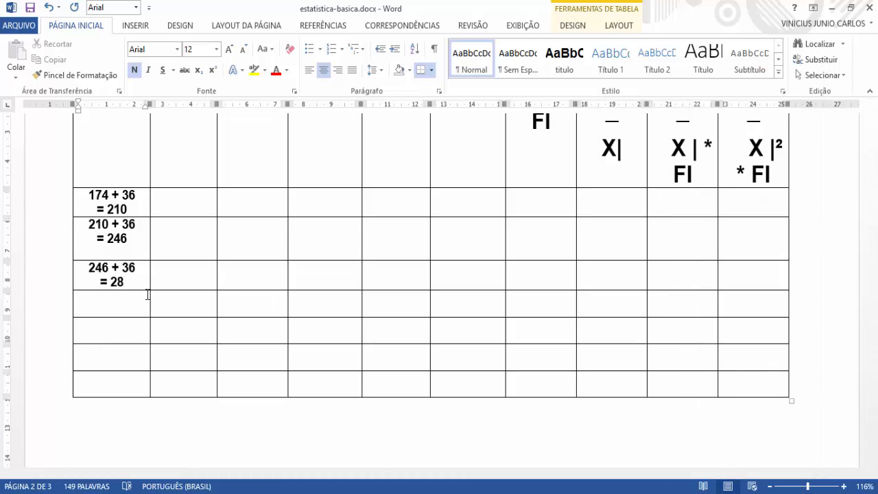
pyautogui.write('2')
# Step: Copy the result 282 from the third class into the empty fourth class cell, keeping its source formatting
pyautogui.moveTo(129, 281); pyautogui.dragTo(107, 283)
pyautogui.hotkey('ctrl', 'c')
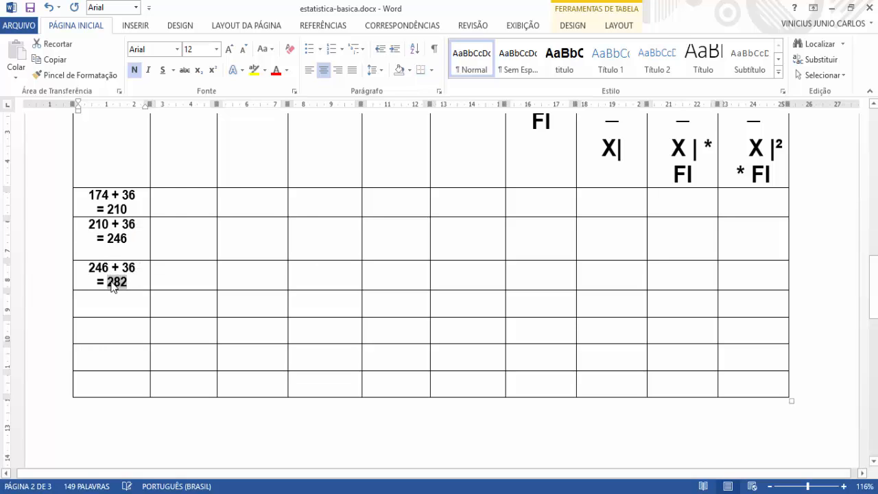
pyautogui.rightClick(113, 287)
pyautogui.click(142, 33)
pyautogui.click(90, 337)
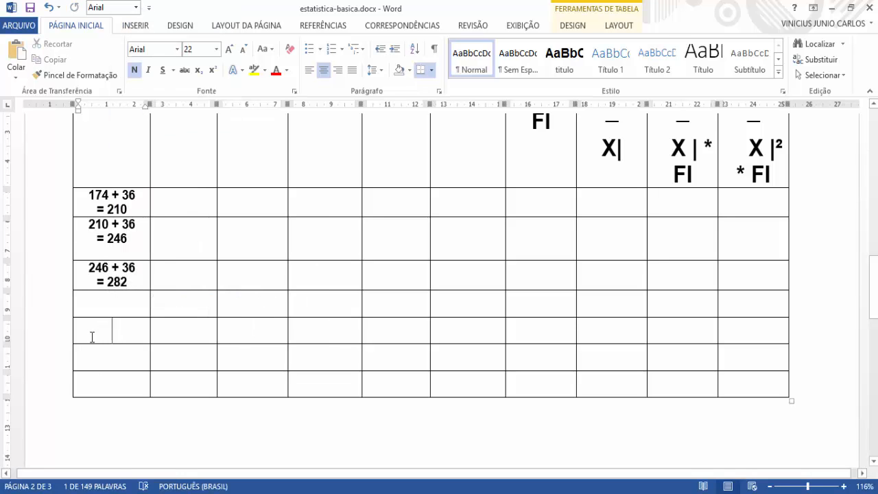
pyautogui.rightClick(112, 306)
pyautogui.click(135, 93)
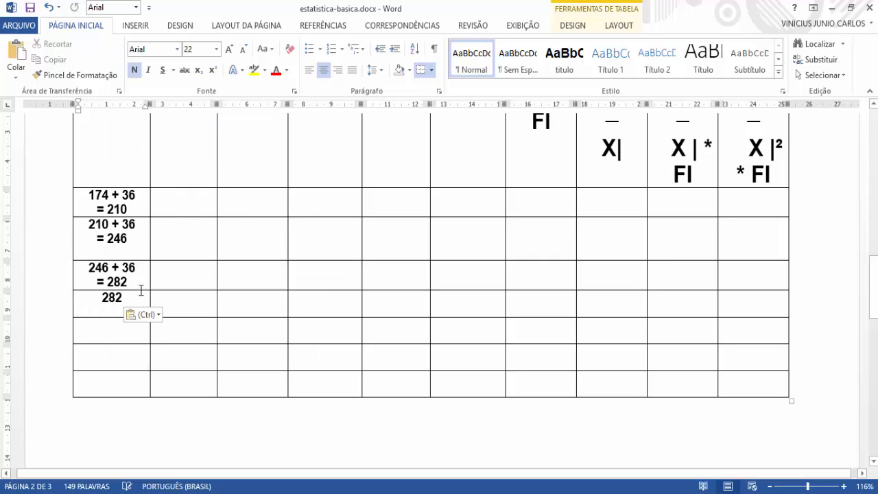
# Step: Add "+ 36" after 282 in the fourth class cell and an equals sign on the line below
pyautogui.write('+')
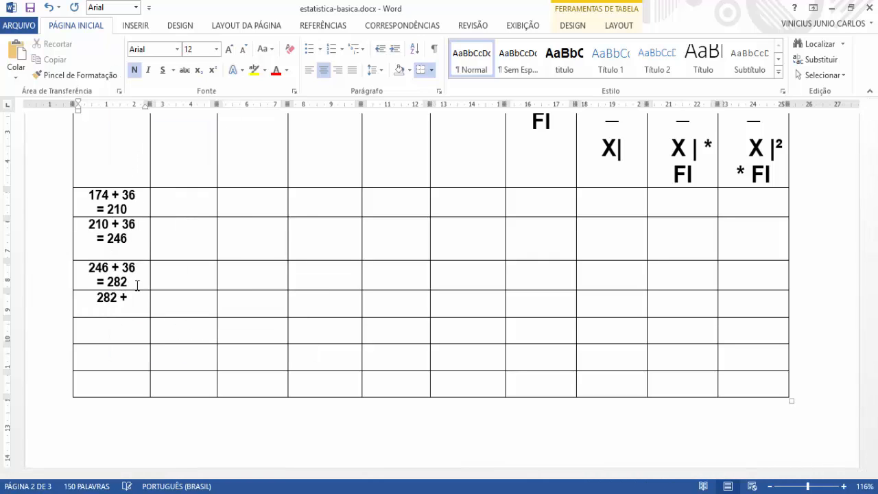
pyautogui.write(' 36')
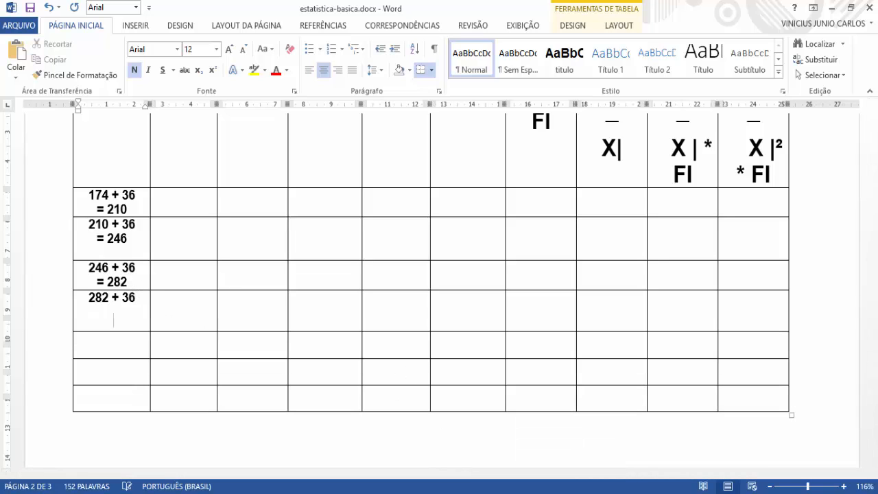
pyautogui.press('Return')
pyautogui.write('=')
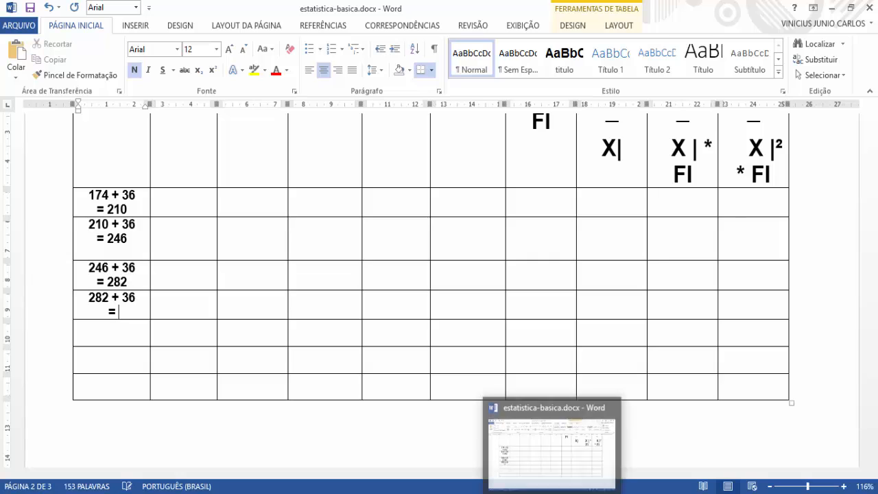
# Step: Calculate 282 + 36 in the Calculator and enter 318 after the equals sign in the fourth class cell of the Word table
pyautogui.hotkey('alt', 'Tab')
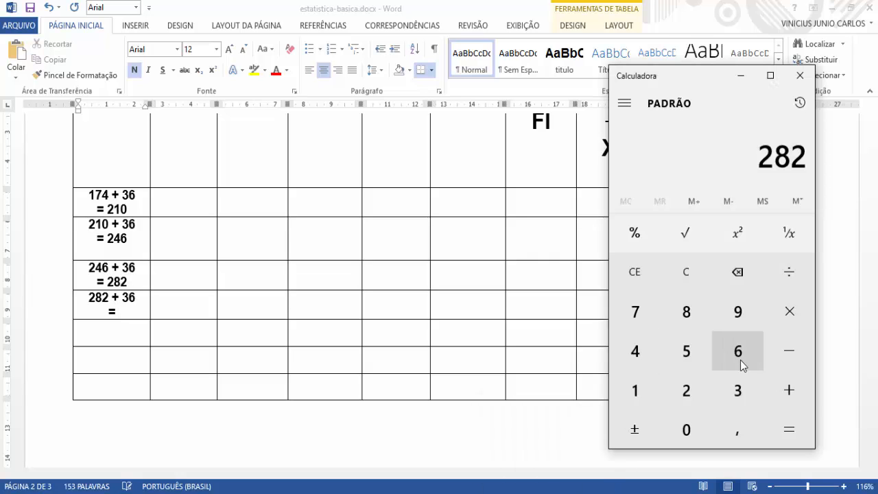
pyautogui.click(782, 391)
pyautogui.click(738, 391)
pyautogui.press('6')
pyautogui.click(777, 431)
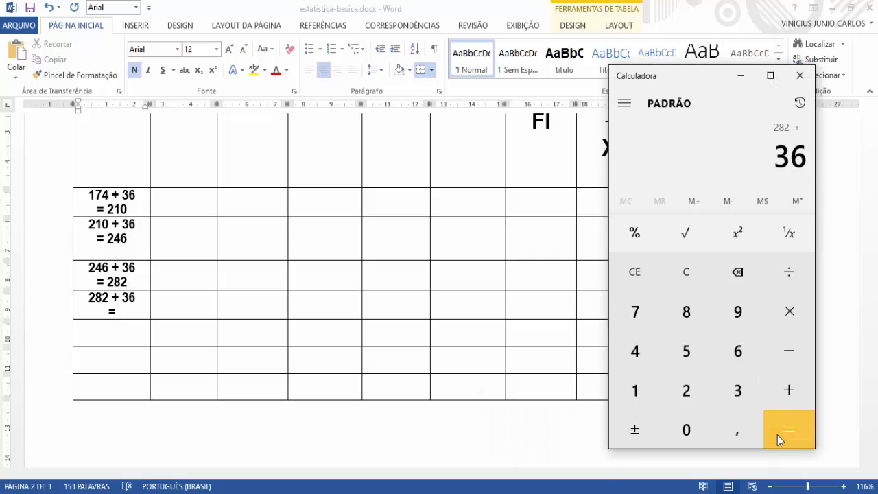
pyautogui.click(125, 315)
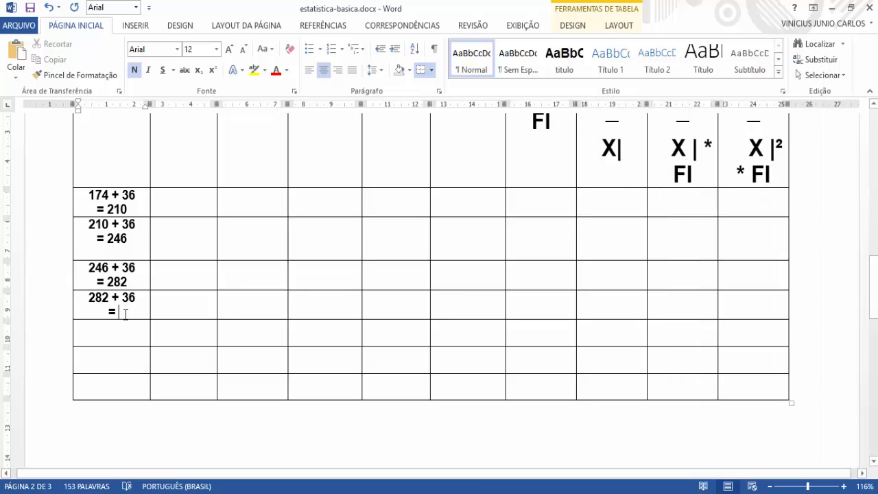
pyautogui.write('318')
# Step: Copy the result 318 from the fourth class into the empty fifth class cell, keeping its source formatting
pyautogui.moveTo(127, 313); pyautogui.dragTo(110, 316)
pyautogui.hotkey('ctrl', 'c')
pyautogui.rightClick(110, 316)
pyautogui.click(192, 66)
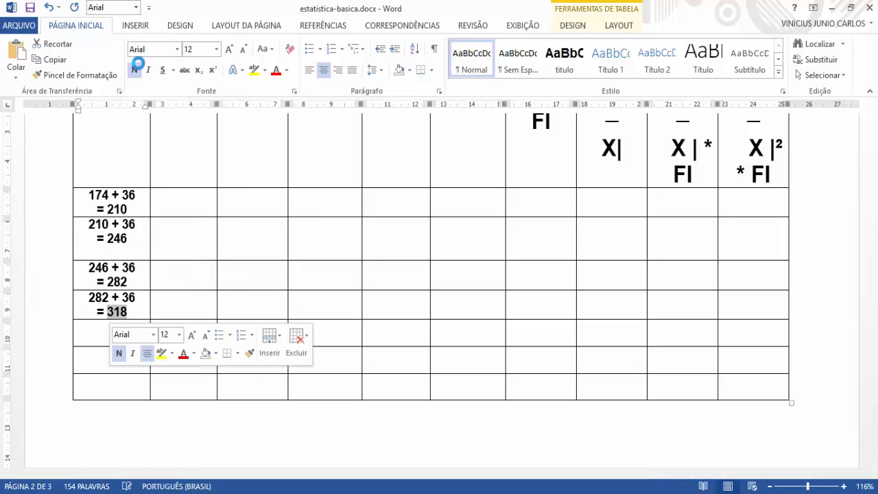
pyautogui.click(114, 337)
pyautogui.rightClick(114, 337)
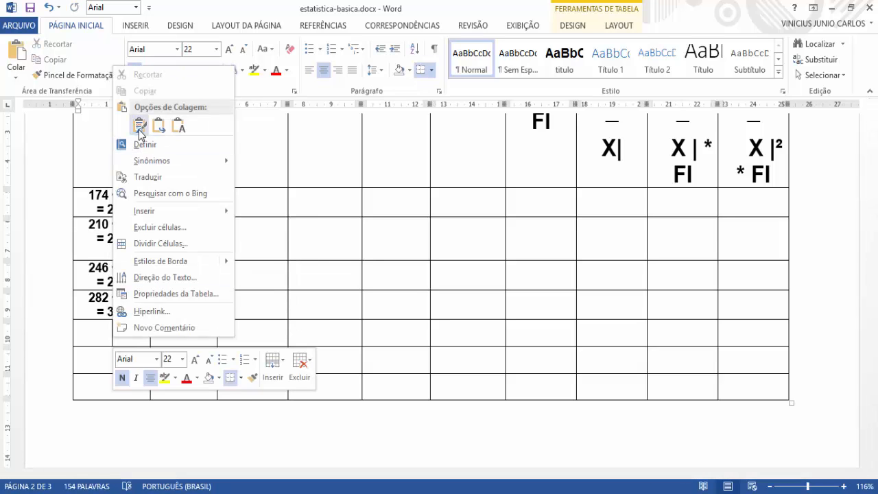
pyautogui.click(140, 130)
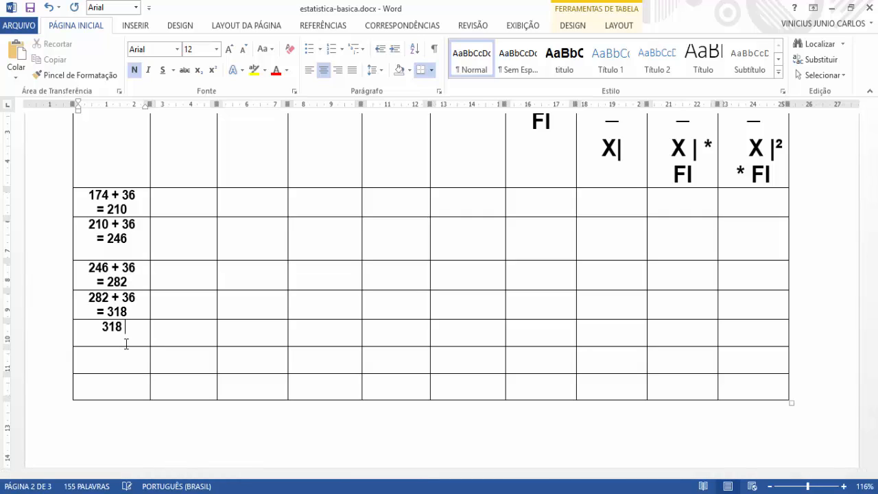
# Step: Add "+ 36" after 318 in the fifth class cell and an equals sign on the line below
pyautogui.write('+ 36 =')
pyautogui.press('BackSpace')
pyautogui.press('Return')
pyautogui.press('BackSpace')
pyautogui.write('=')
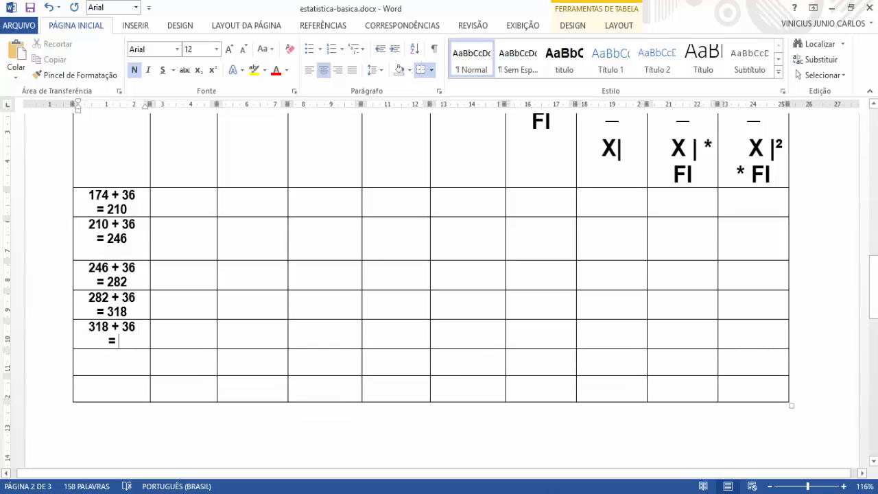
# Step: Calculate 318 + 36 in the Calculator and enter 354 after the equals sign in the fifth class cell of the Word table
pyautogui.hotkey('alt', 'Tab')
pyautogui.click(785, 391)
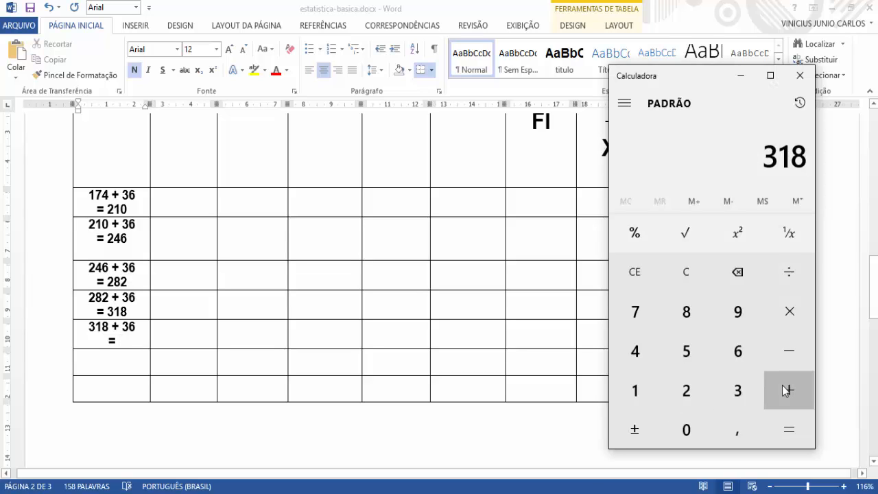
pyautogui.click(738, 390)
pyautogui.click(738, 357)
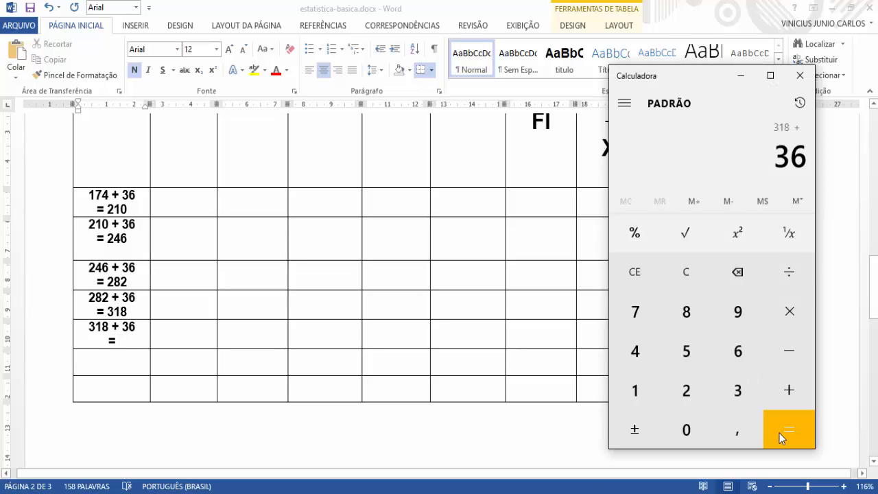
pyautogui.click(780, 433)
pyautogui.click(117, 339)
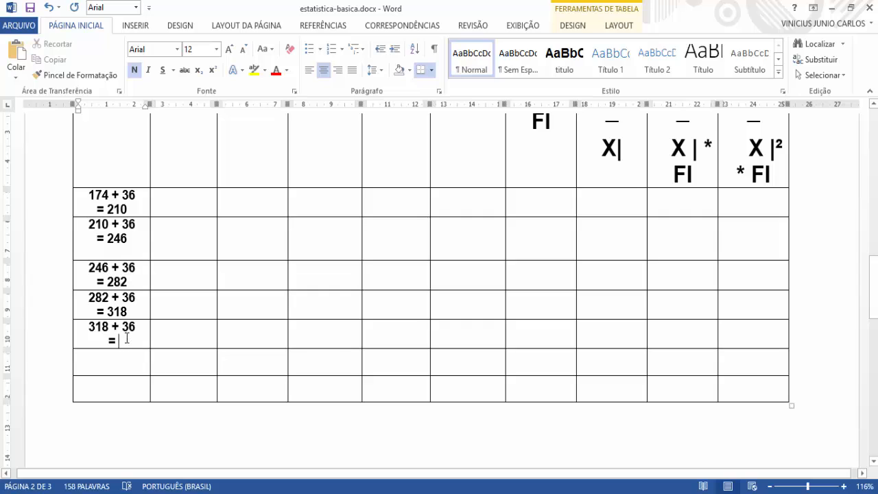
pyautogui.write('354')
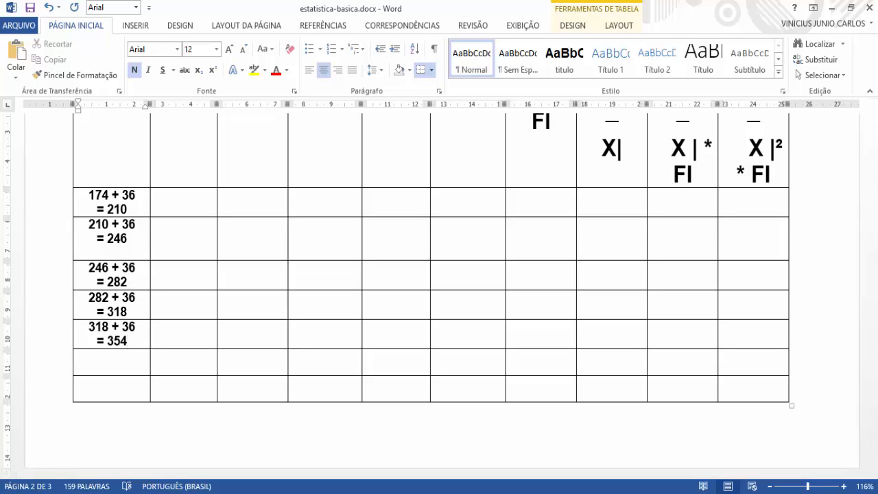
pyautogui.click(573, 493)
pyautogui.click(574, 493)
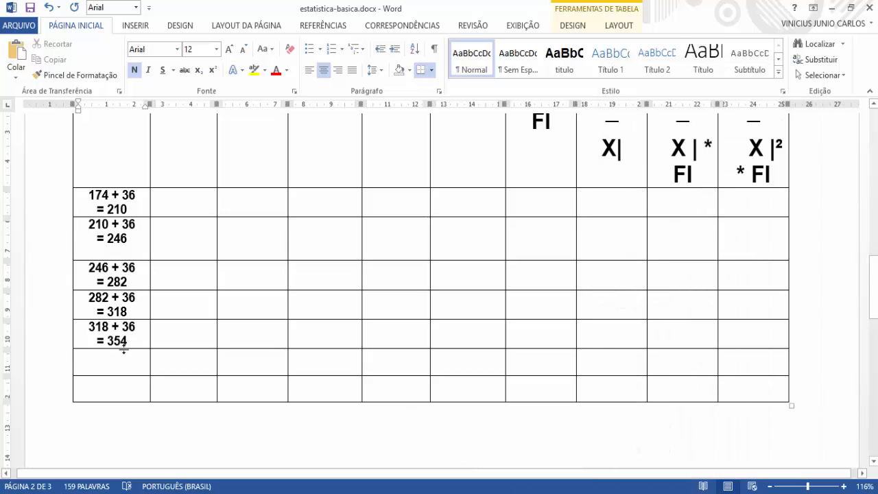
# Step: Copy the result 354 from the fifth class into the empty sixth class cell, keeping its source formatting
pyautogui.doubleClick(125, 341)
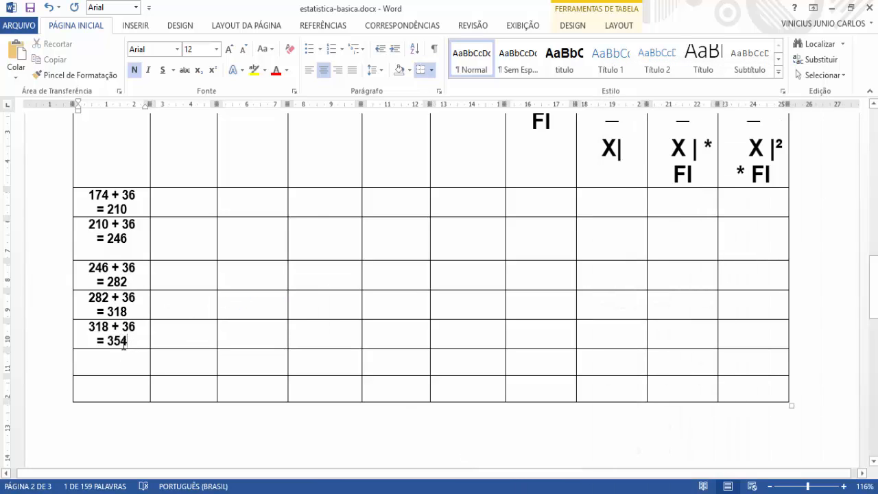
pyautogui.rightClick(114, 341)
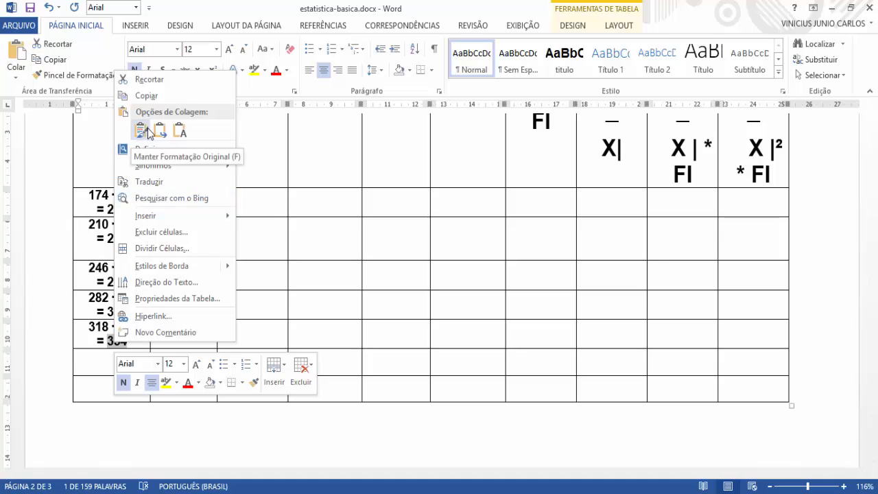
pyautogui.click(157, 99)
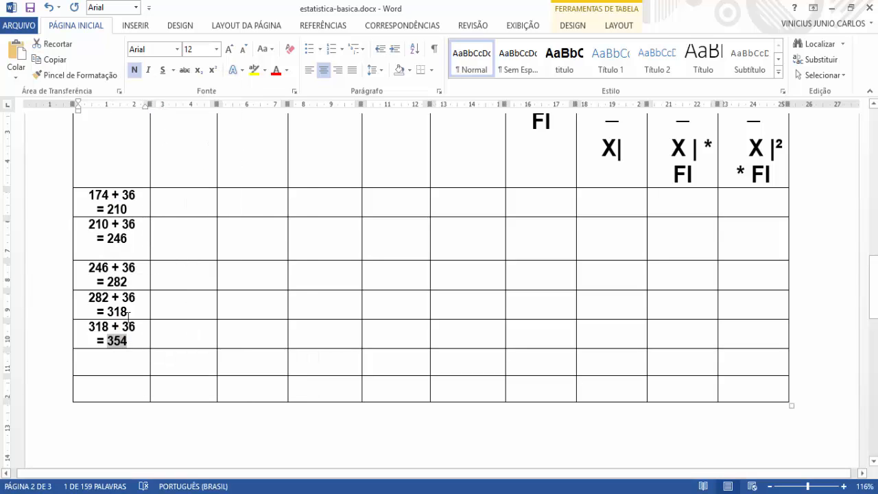
pyautogui.click(114, 365)
pyautogui.rightClick(114, 365)
pyautogui.click(158, 152)
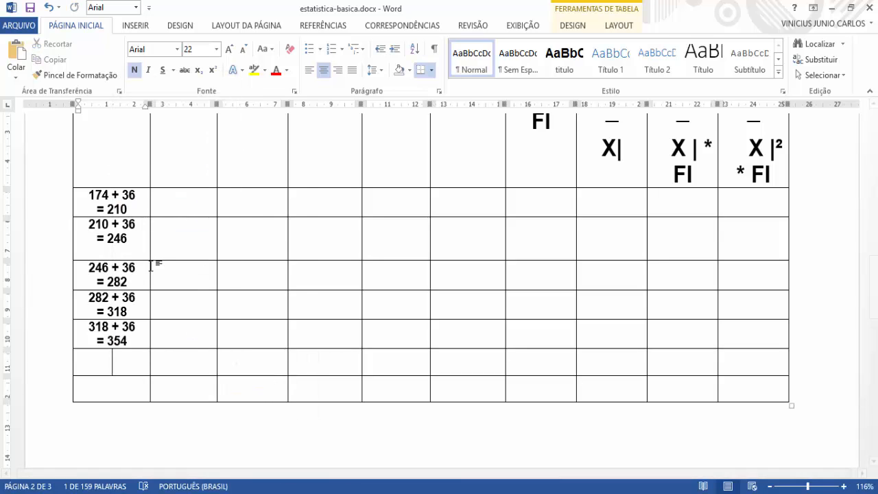
# Step: Add "+ 36" after 354 in the sixth class cell and an equals sign on the line below
pyautogui.write('+ ')
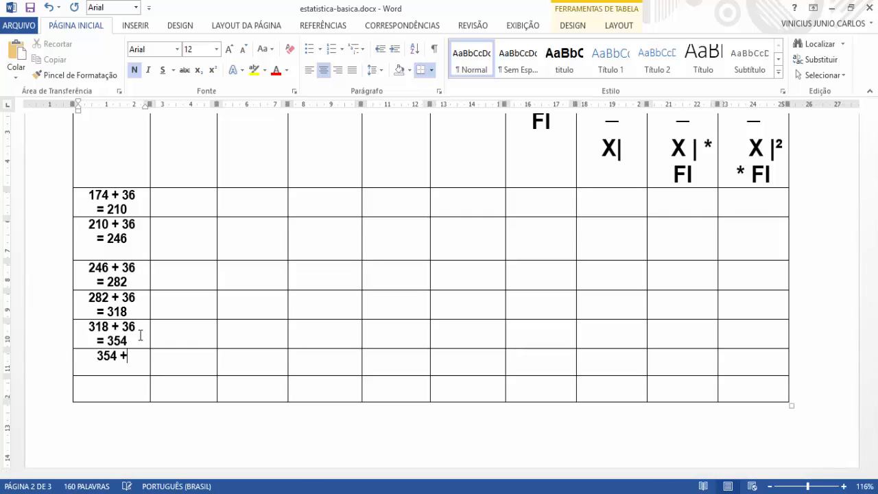
pyautogui.write('36')
pyautogui.press('Return')
pyautogui.write('=')
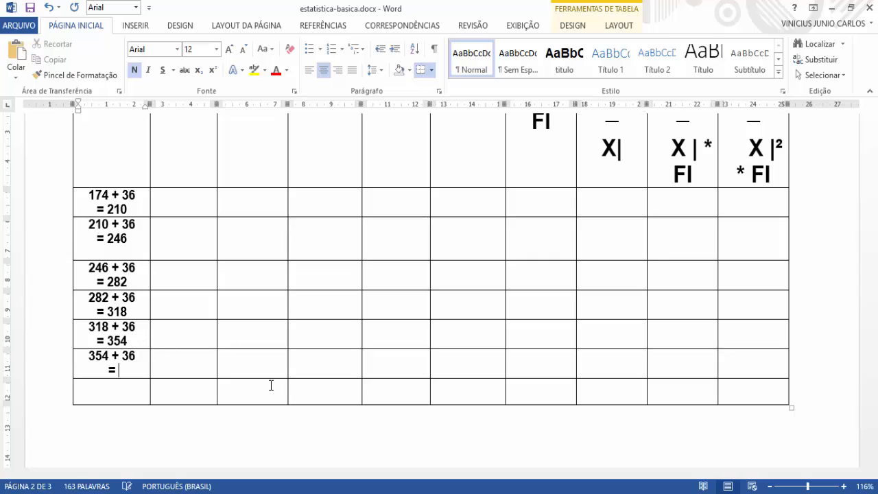
# Step: Calculate 354 + 36 in the Calculator and enter 390 after the equals sign in the sixth class cell of the Word table
pyautogui.hotkey('alt', 'Tab')
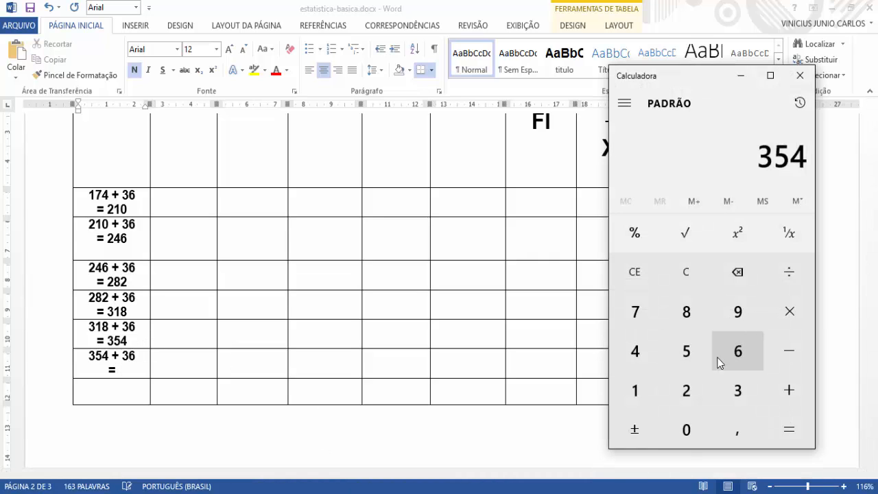
pyautogui.click(783, 393)
pyautogui.press('3')
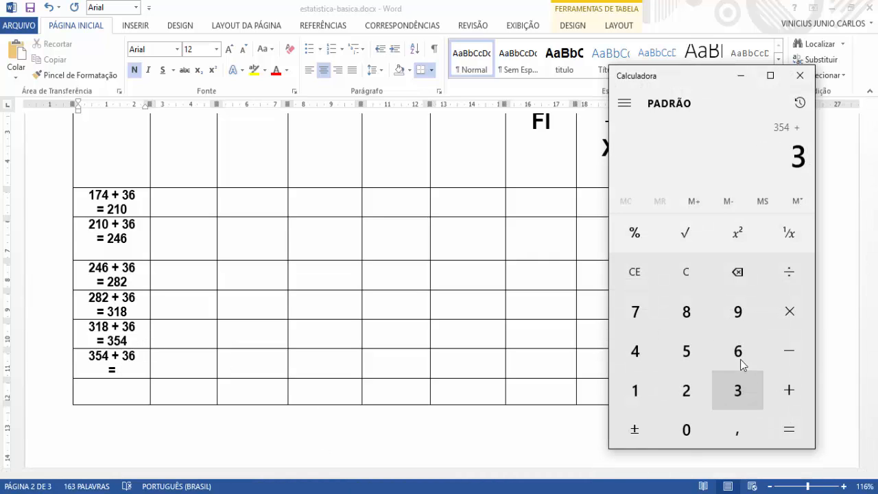
pyautogui.click(741, 360)
pyautogui.click(777, 425)
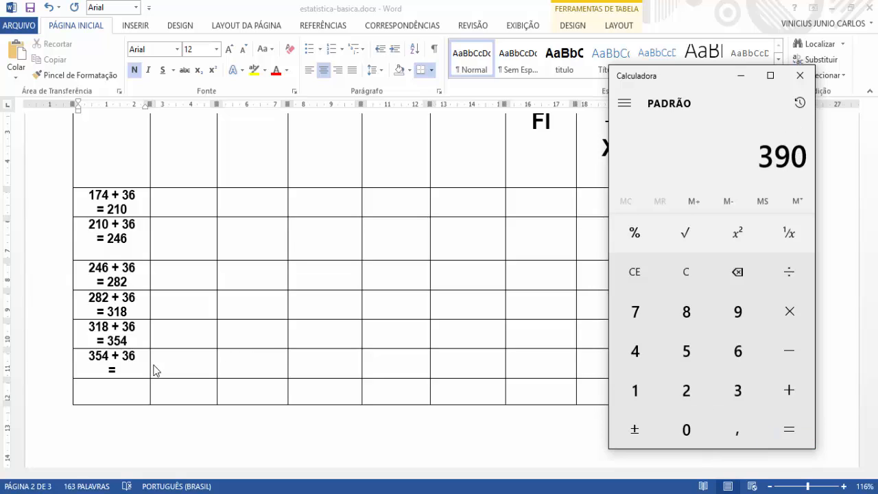
pyautogui.click(130, 378)
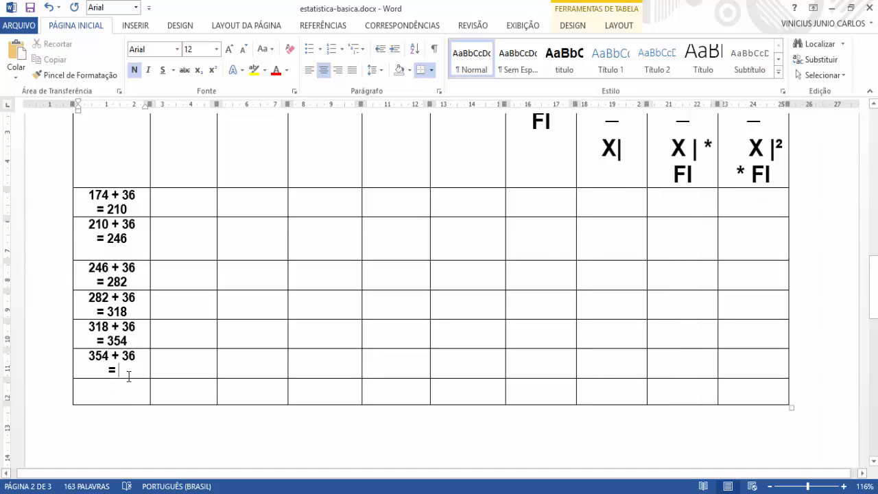
pyautogui.write('390')
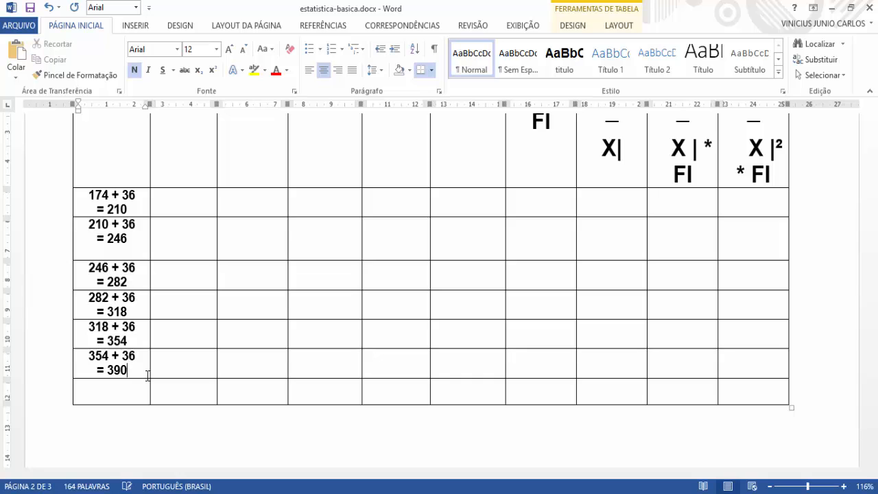
# Step: Review the calculation of K, the desired number of classes, and its rounding on the first page
pyautogui.click(117, 398)
pyautogui.scroll(3, 124, 392)
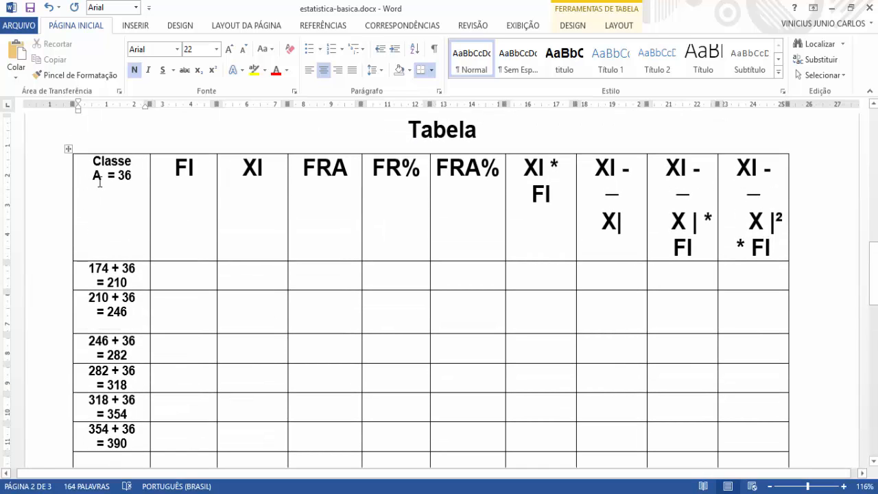
pyautogui.scroll(15, 233, 241)
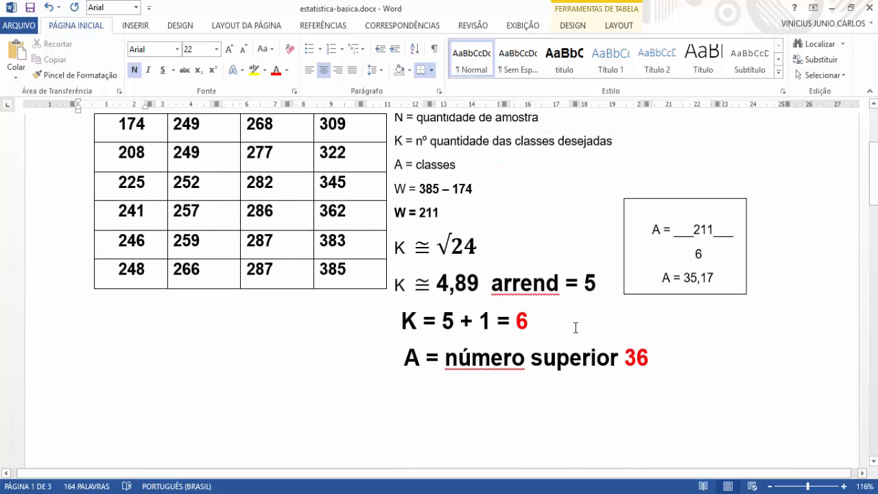
pyautogui.doubleClick(527, 322)
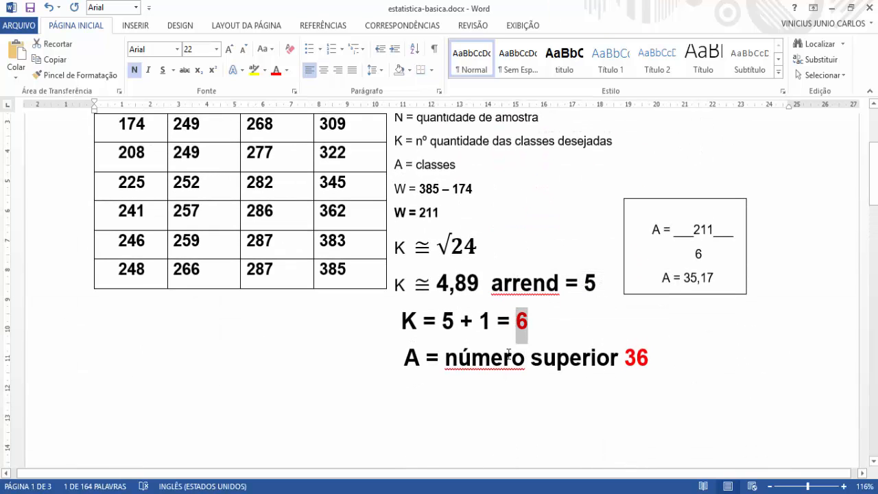
pyautogui.scroll(-1, 496, 333)
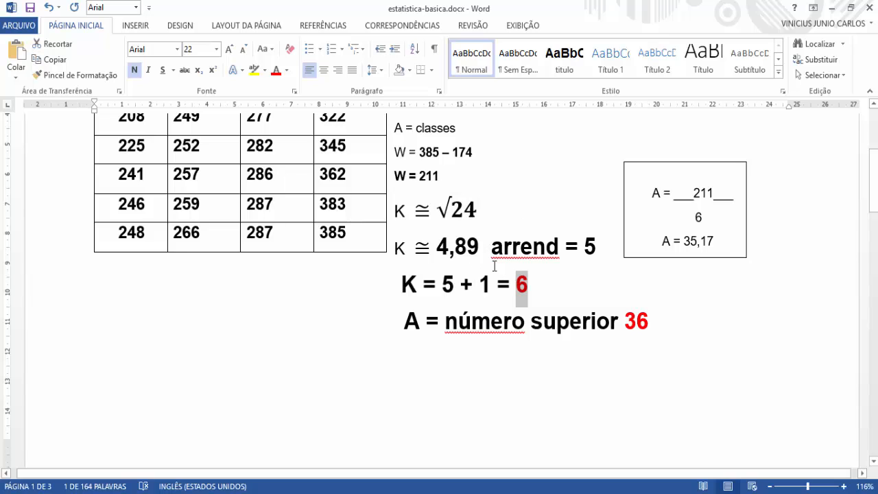
pyautogui.scroll(-1, 494, 266)
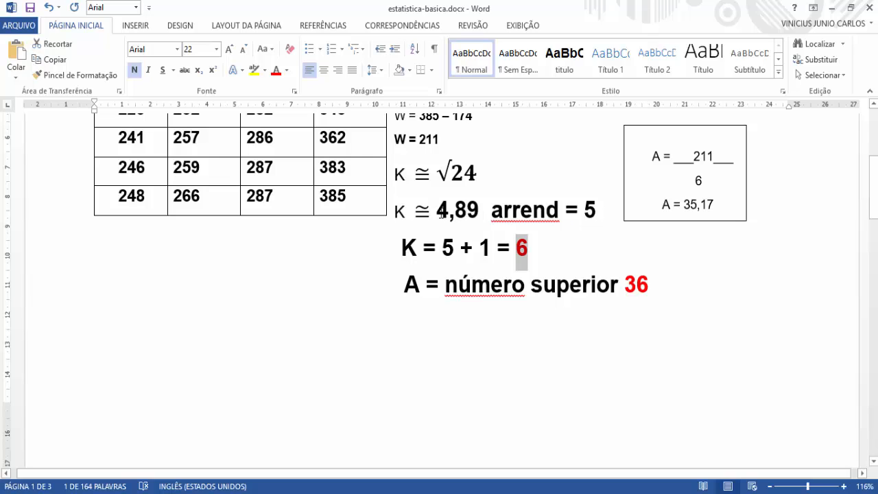
pyautogui.doubleClick(593, 210)
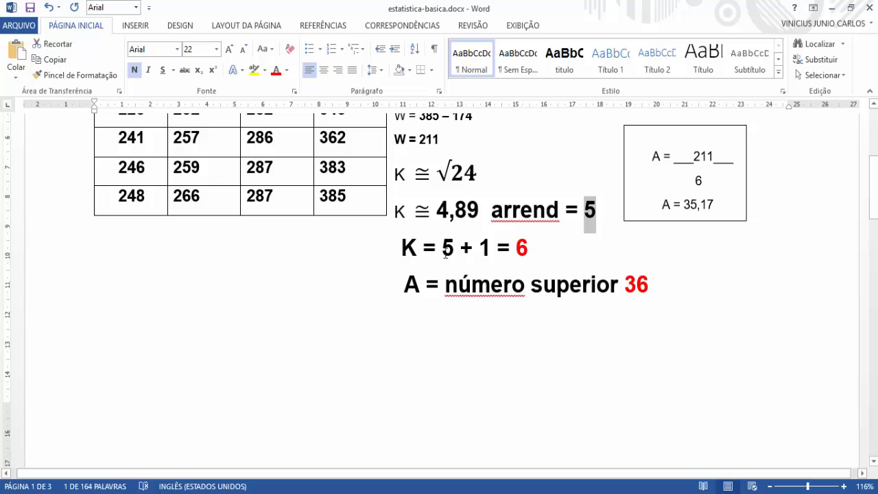
pyautogui.moveTo(478, 249); pyautogui.dragTo(495, 249)
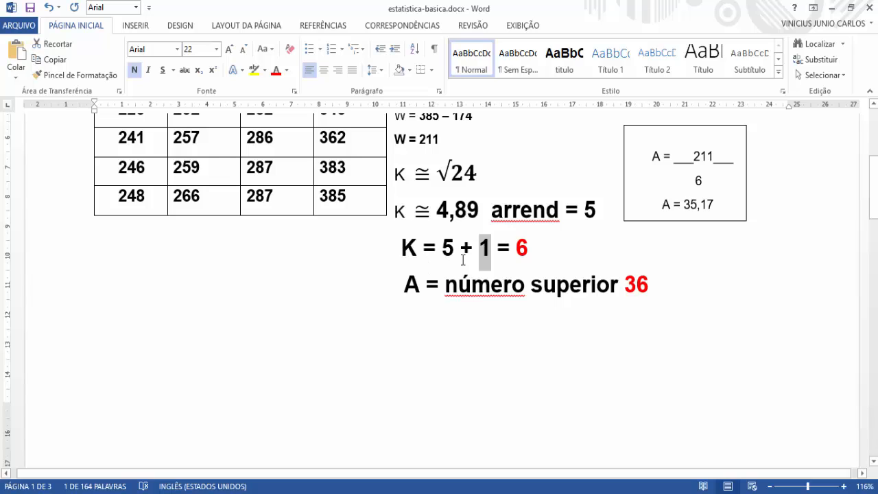
pyautogui.click(499, 253)
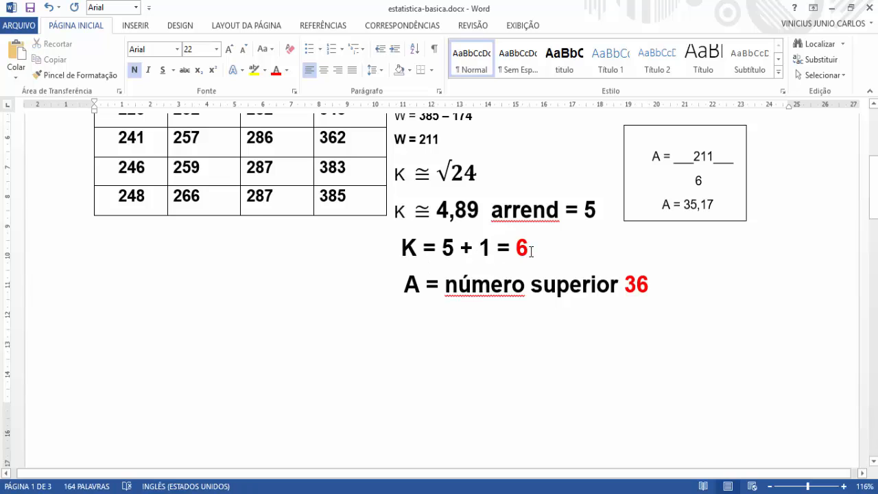
pyautogui.moveTo(531, 251); pyautogui.dragTo(515, 251)
pyautogui.scroll(-1, 508, 259)
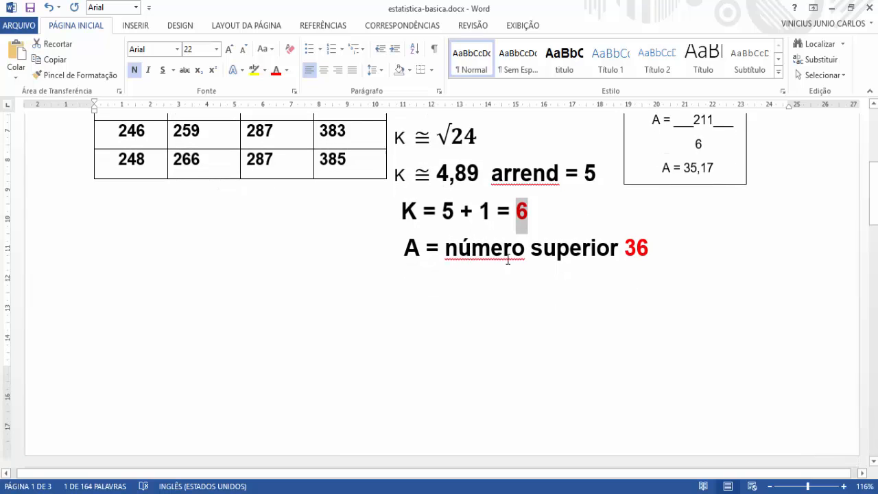
pyautogui.scroll(-10, 487, 224)
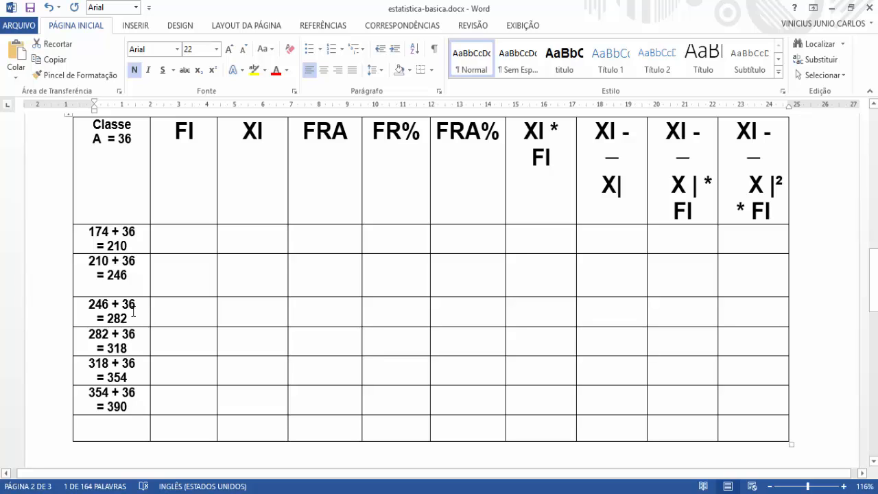
# Step: Check the filled cells of the Classe column one by one against the desired number of classes
pyautogui.moveTo(131, 246); pyautogui.dragTo(116, 246)
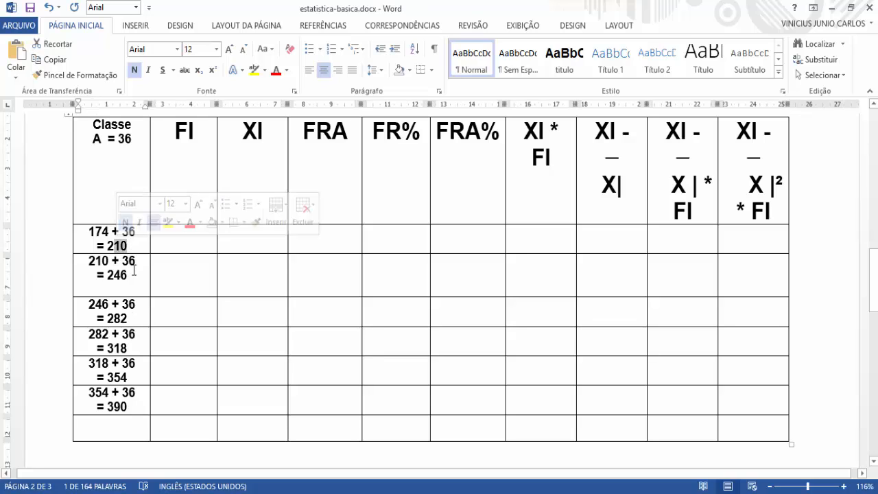
pyautogui.click(134, 273)
pyautogui.click(137, 315)
pyautogui.click(142, 346)
pyautogui.click(141, 379)
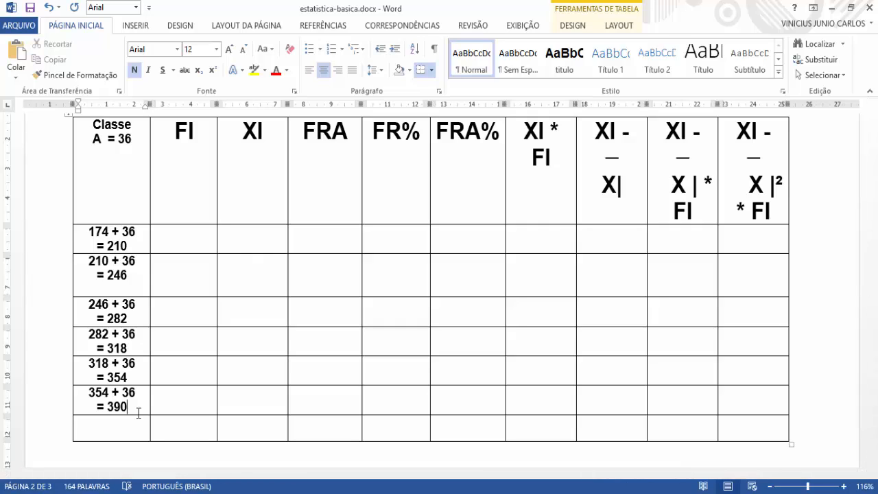
# Step: Fill the table's last row with 24 in the FI column and the label "total" in the Classe column
pyautogui.click(179, 248)
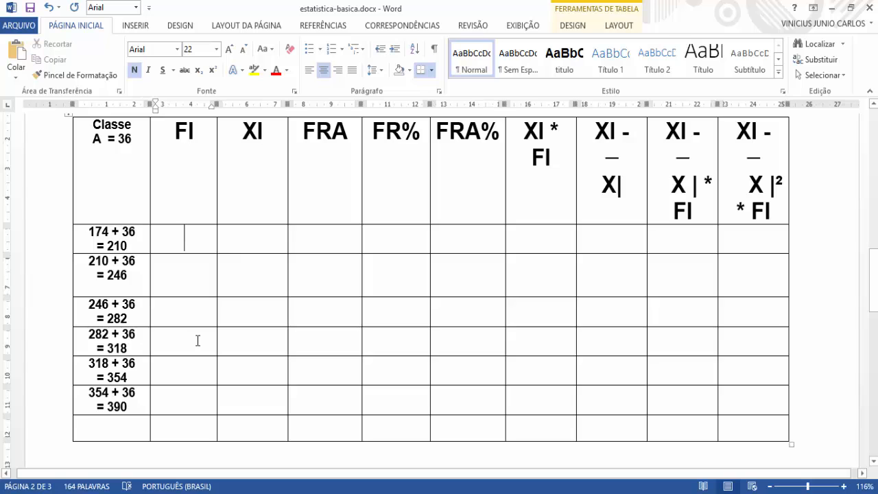
pyautogui.scroll(3, 197, 341)
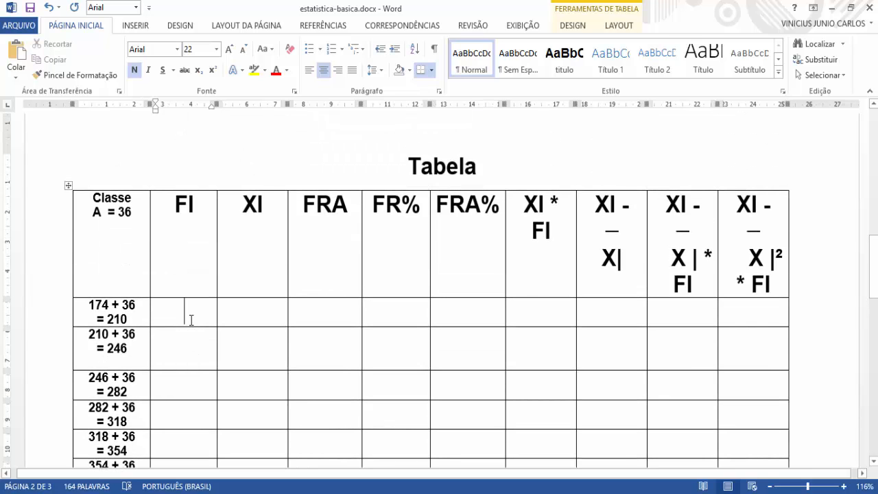
pyautogui.scroll(-3, 183, 348)
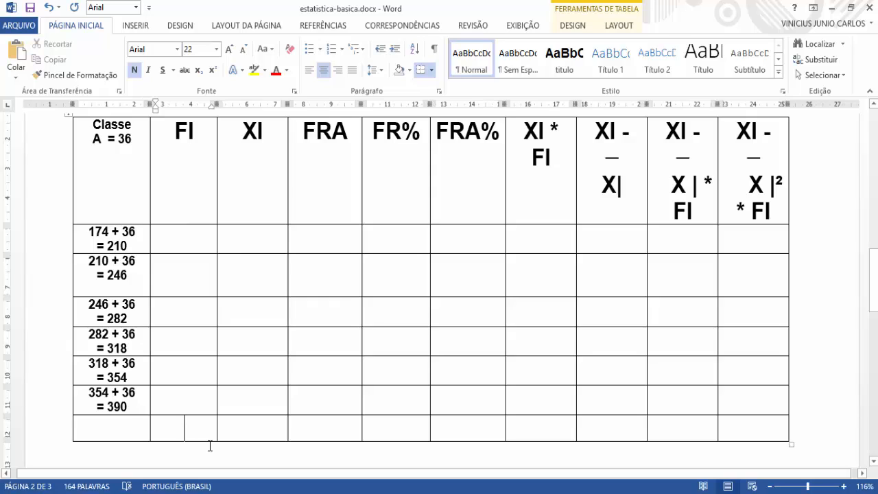
pyautogui.write('24')
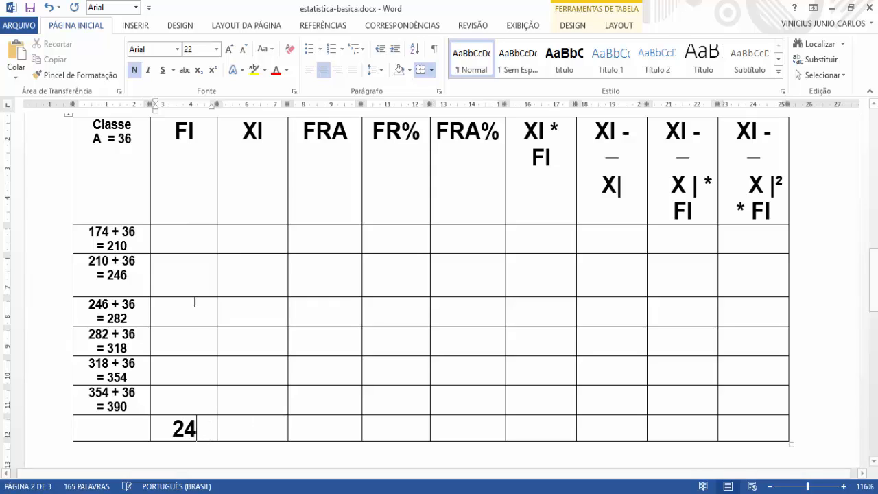
pyautogui.click(134, 433)
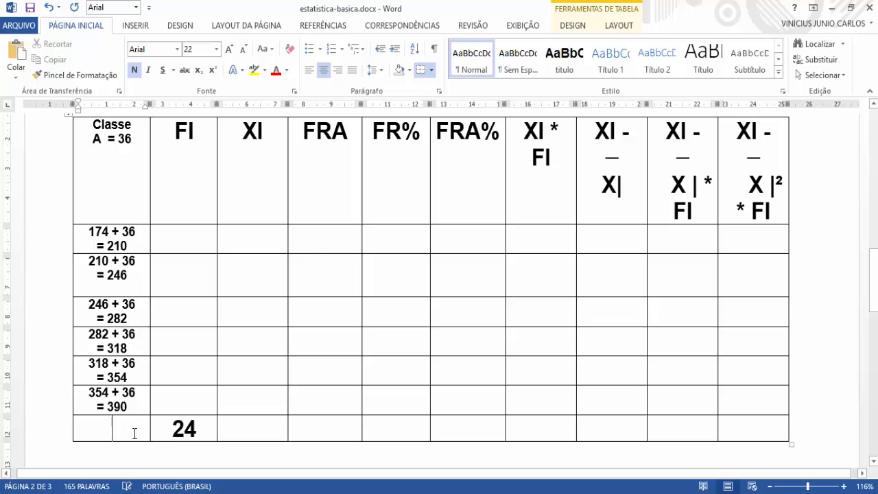
pyautogui.write('total')
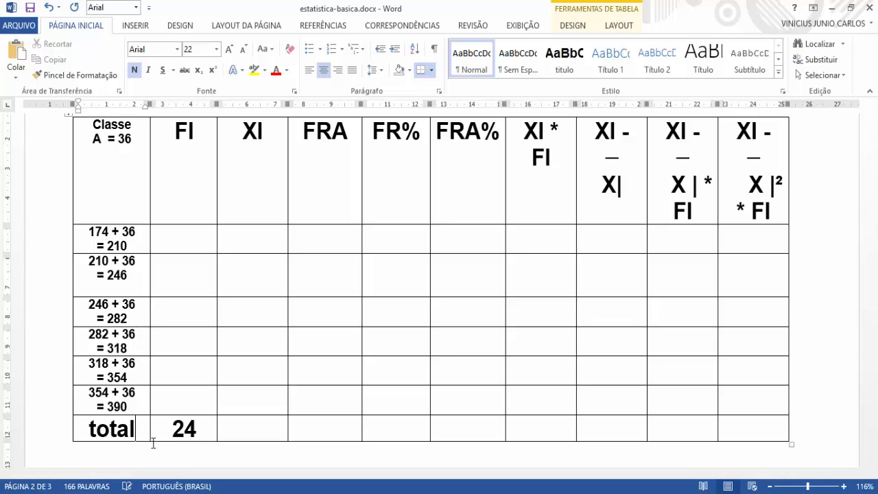
# Step: Compare the limits of the first class, 174 and 210, with the Rol data on the first page
pyautogui.click(205, 248)
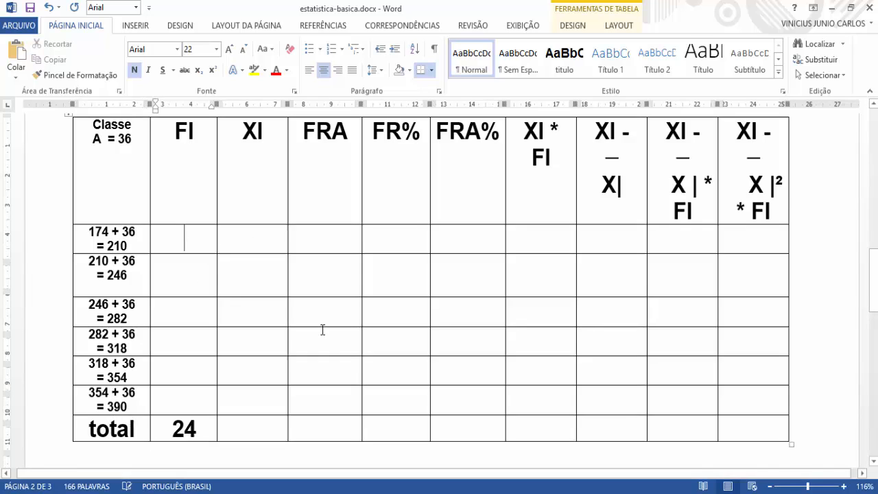
pyautogui.scroll(-1, 308, 343)
pyautogui.scroll(1, 188, 260)
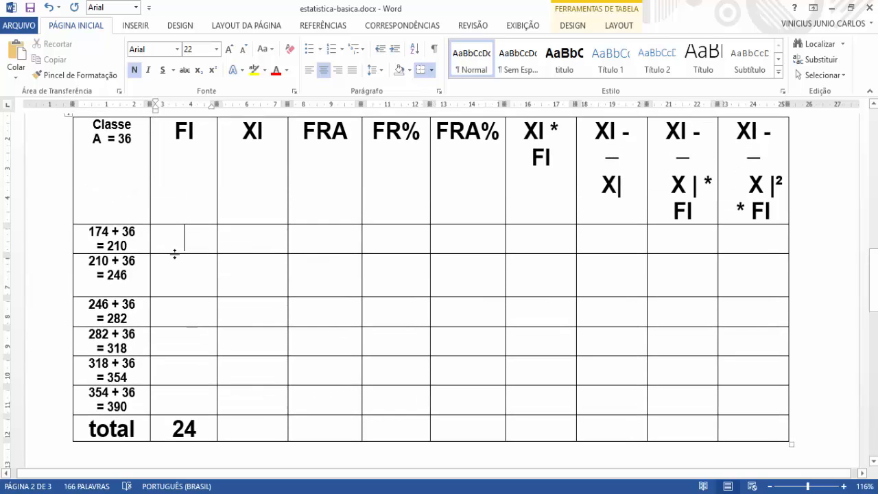
pyautogui.scroll(2, 113, 236)
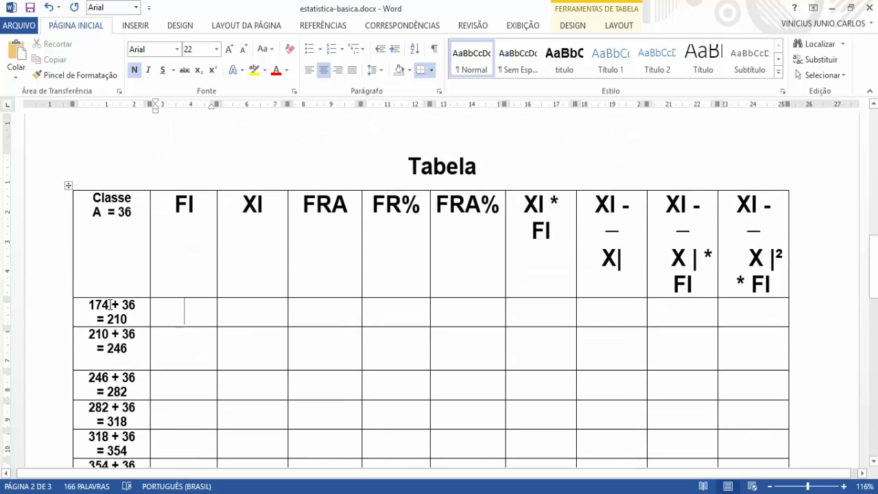
pyautogui.moveTo(109, 304); pyautogui.dragTo(94, 304)
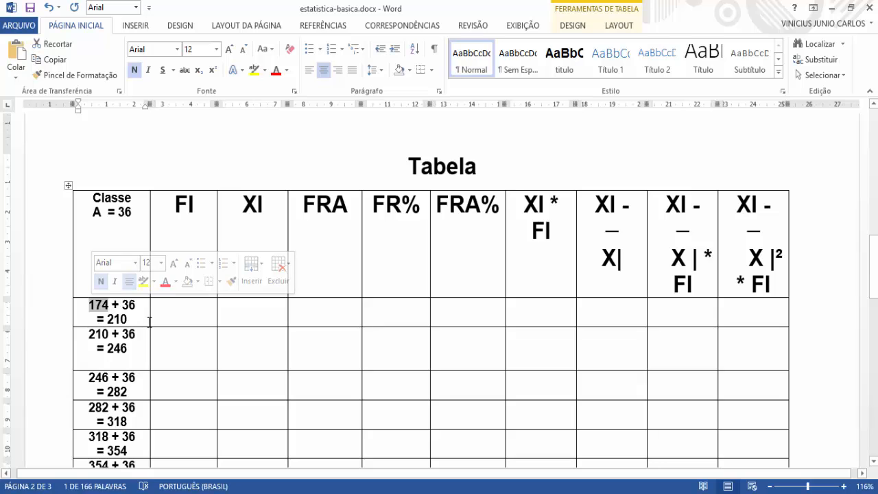
pyautogui.click(182, 315)
pyautogui.scroll(10, 201, 289)
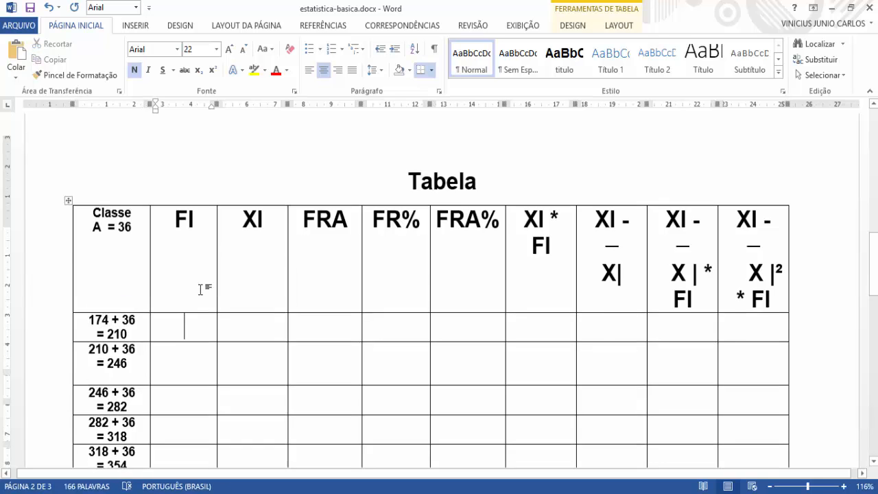
pyautogui.scroll(3, 197, 295)
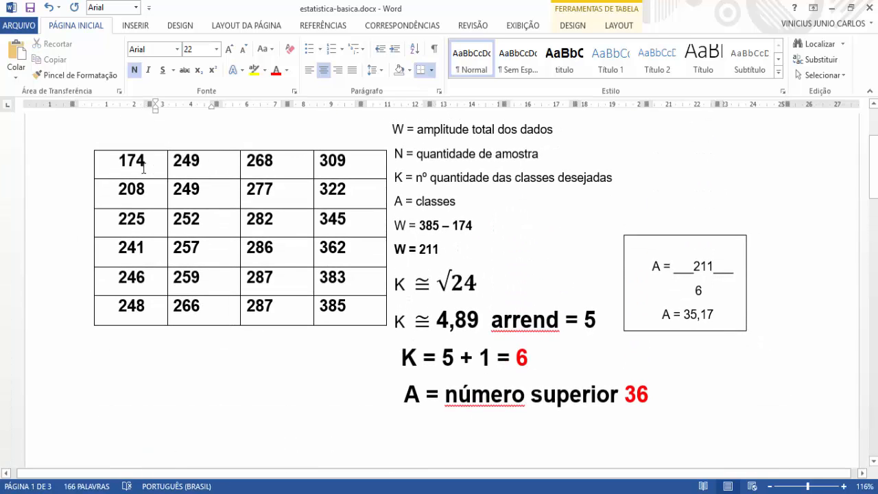
pyautogui.scroll(-14, 151, 233)
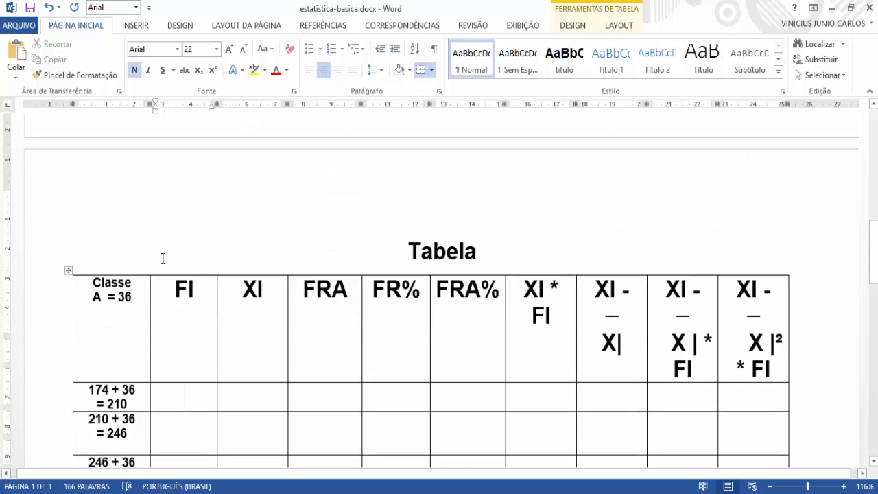
pyautogui.scroll(-1, 162, 258)
pyautogui.moveTo(136, 355); pyautogui.dragTo(108, 354)
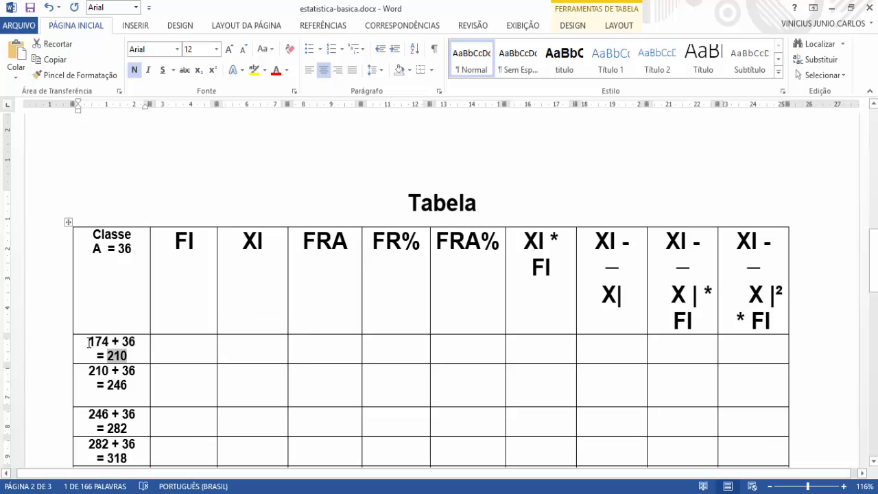
pyautogui.click(90, 342)
pyautogui.click(179, 348)
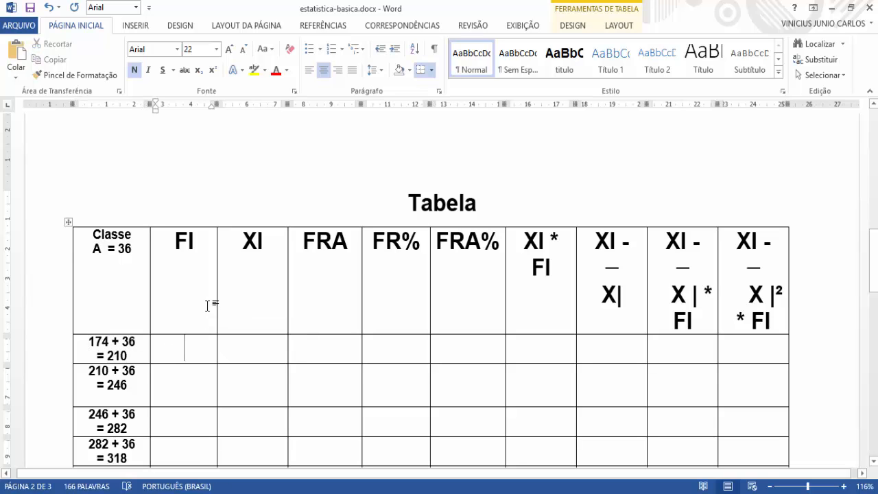
# Step: Count the Rol values from 174 up to 210 and enter 2 in the FI cell of the first class
pyautogui.scroll(10, 207, 305)
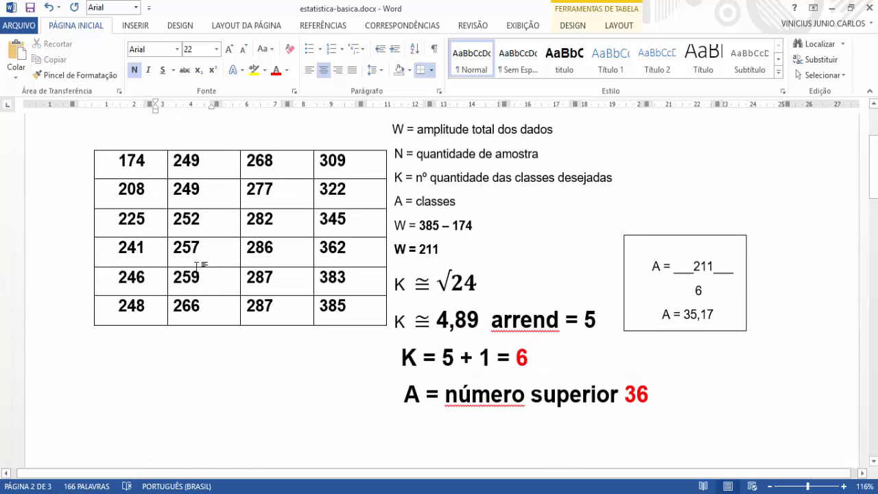
pyautogui.scroll(3, 198, 265)
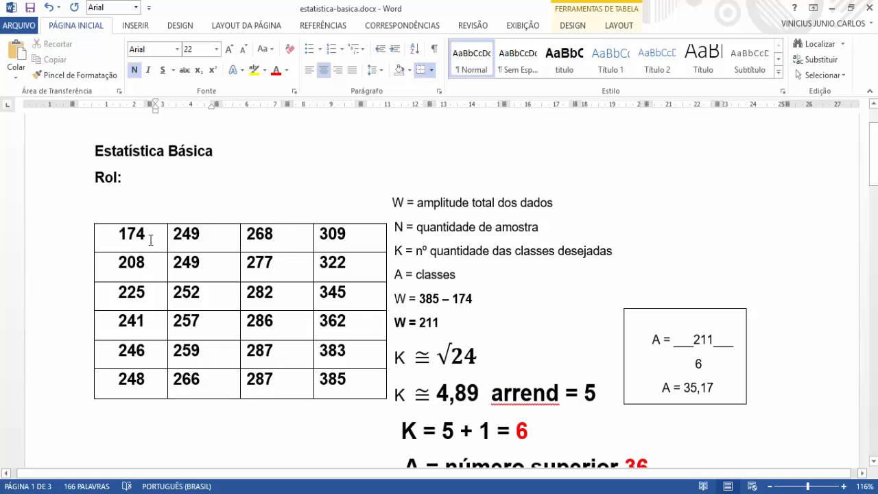
pyautogui.moveTo(147, 234); pyautogui.dragTo(110, 234)
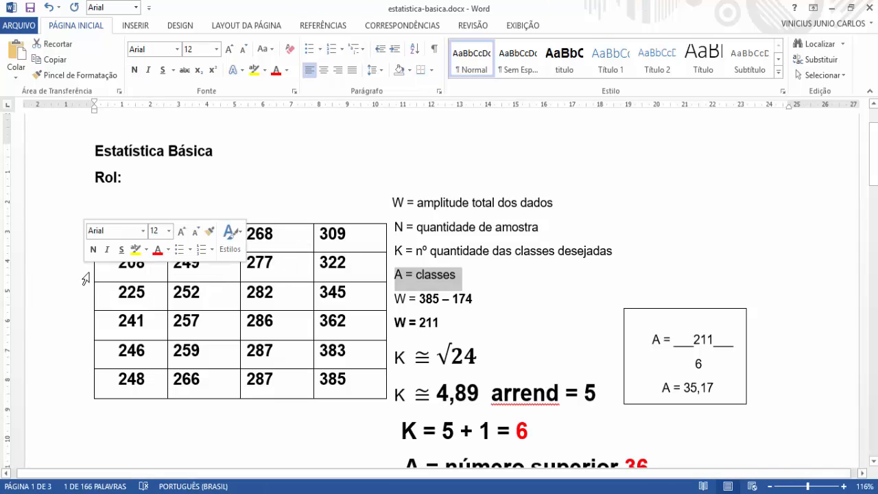
pyautogui.click(130, 267)
pyautogui.moveTo(146, 269); pyautogui.dragTo(118, 268)
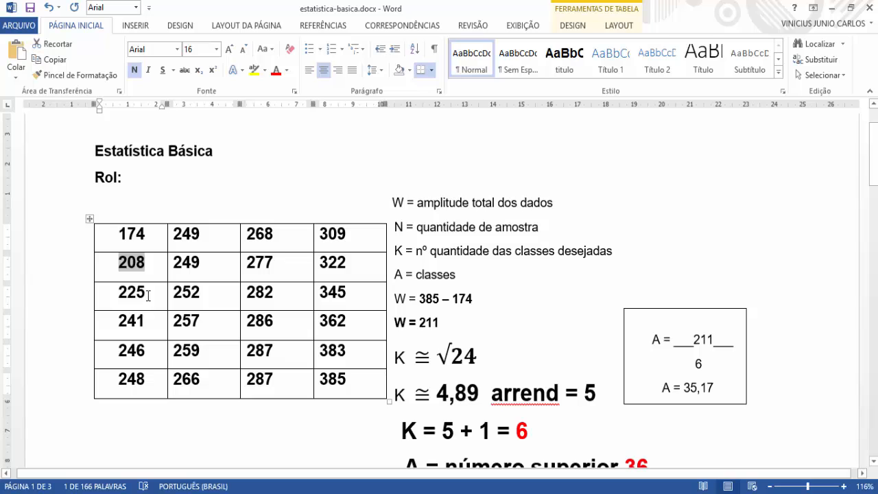
pyautogui.scroll(-1, 145, 273)
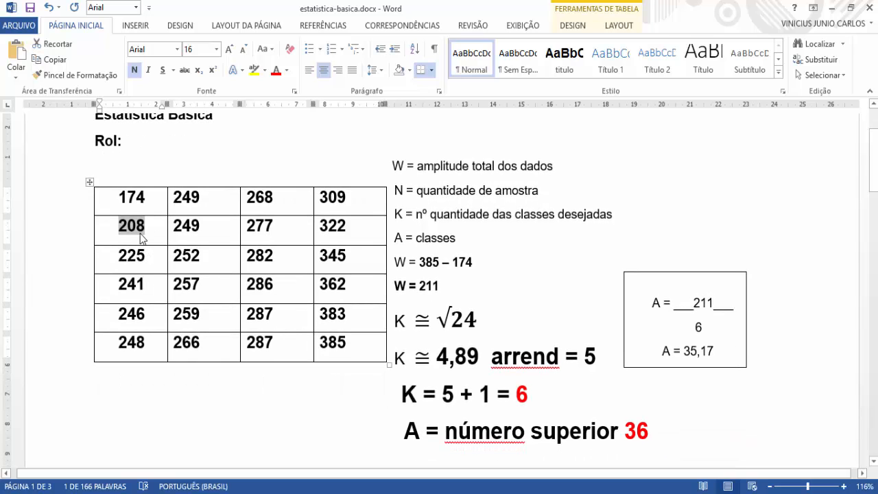
pyautogui.scroll(-6, 140, 233)
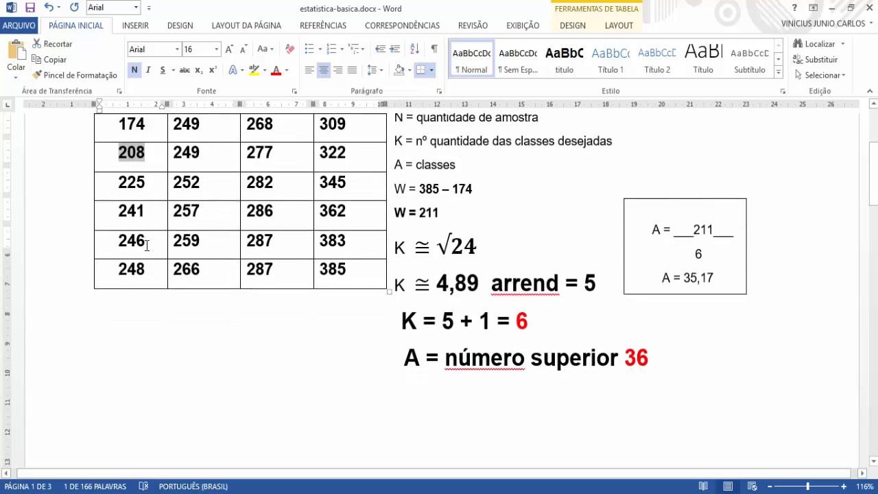
pyautogui.scroll(-9, 197, 333)
pyautogui.click(202, 351)
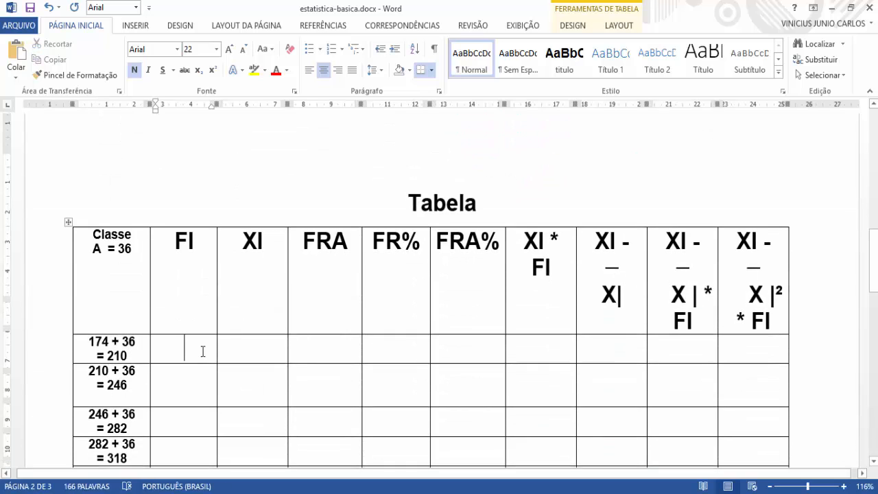
pyautogui.scroll(-2, 202, 351)
pyautogui.write('2')
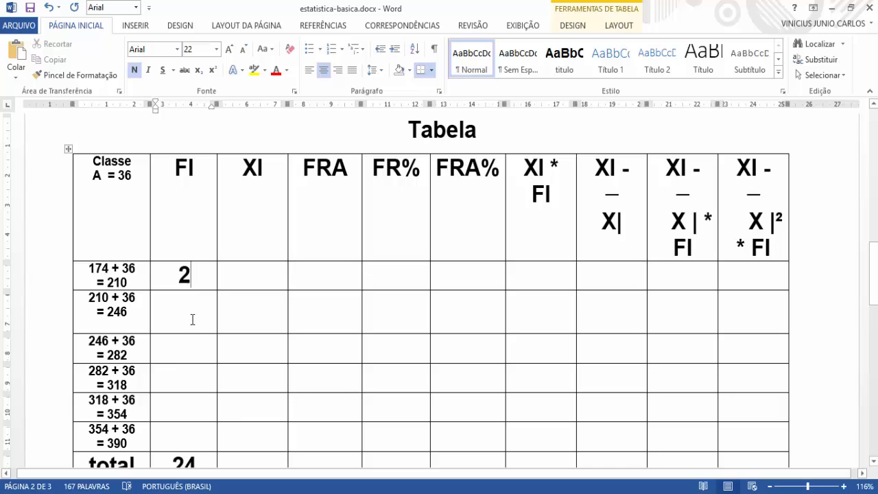
# Step: Check the limits of the second class, 210 to 246, and mark the Rol values that fall within it one by one
pyautogui.scroll(2, 193, 320)
pyautogui.click(190, 392)
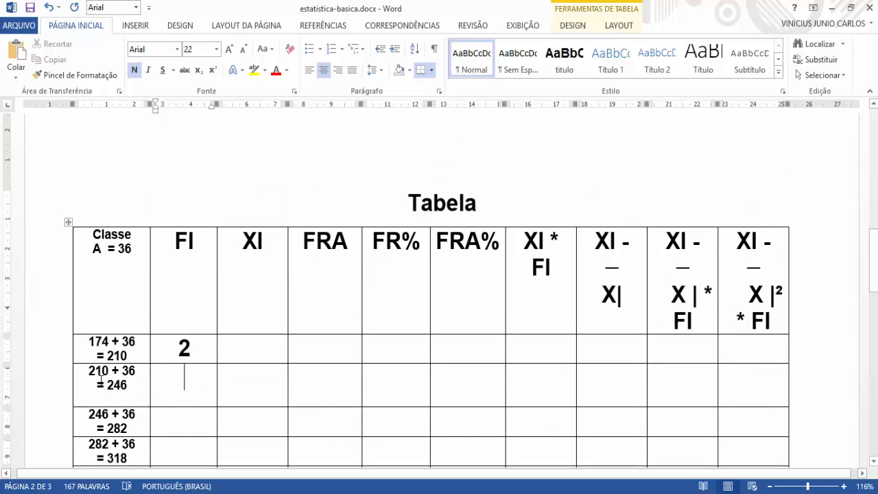
pyautogui.scroll(3, 179, 390)
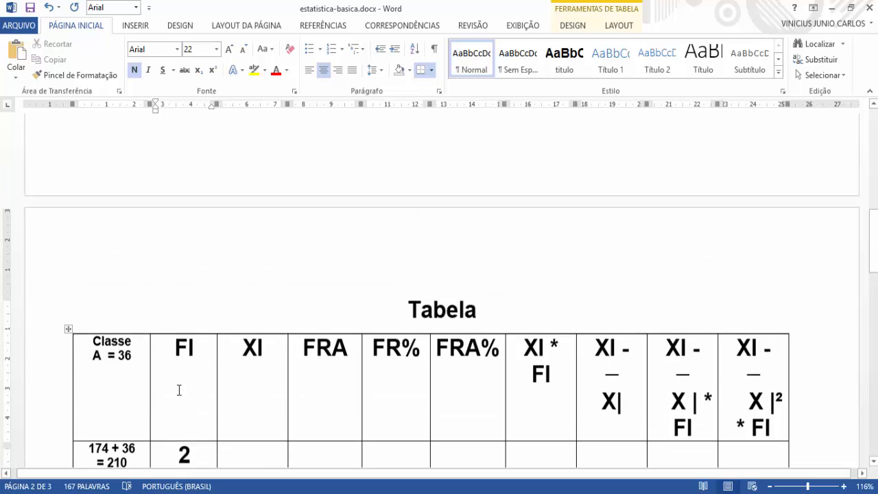
pyautogui.scroll(12, 179, 390)
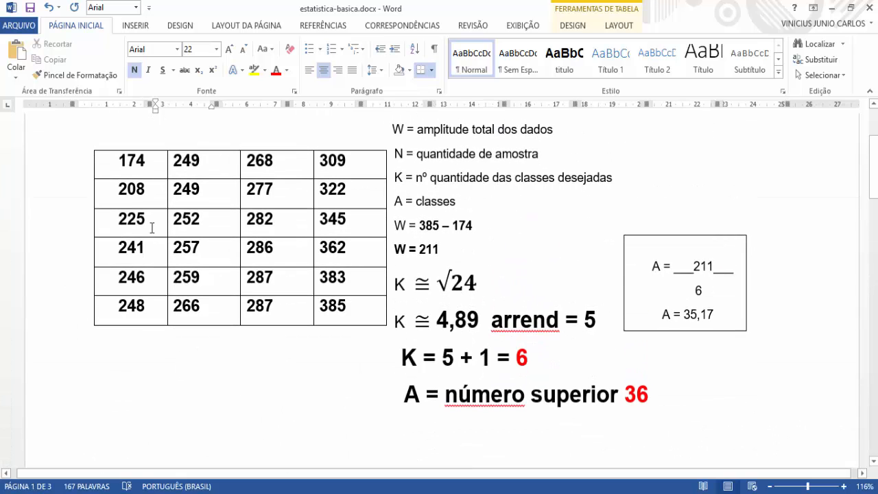
pyautogui.scroll(-15, 152, 227)
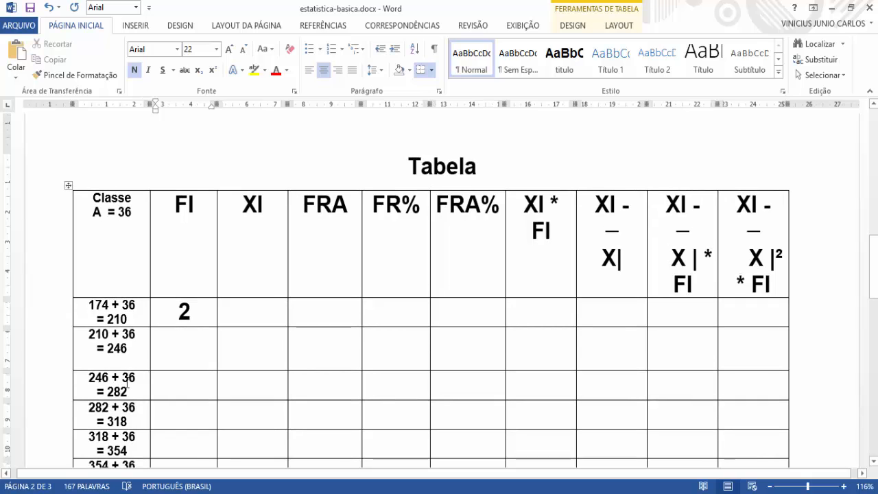
pyautogui.click(130, 349)
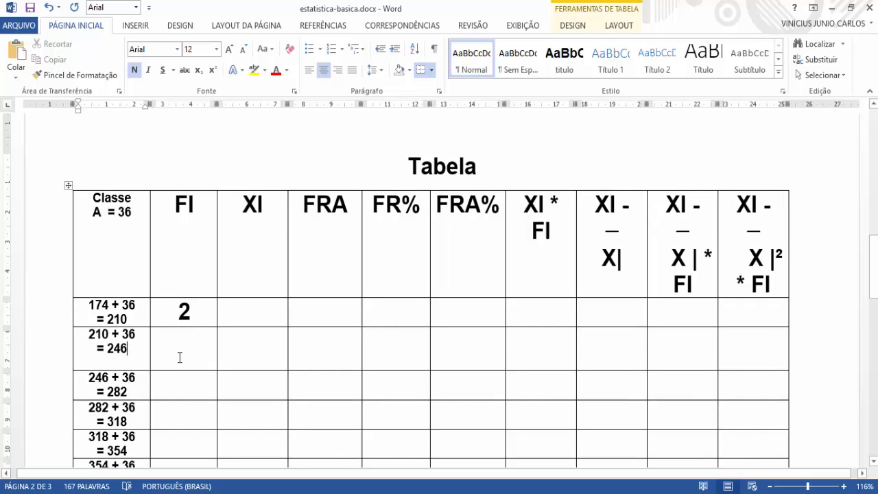
pyautogui.scroll(9, 186, 358)
pyautogui.scroll(6, 186, 353)
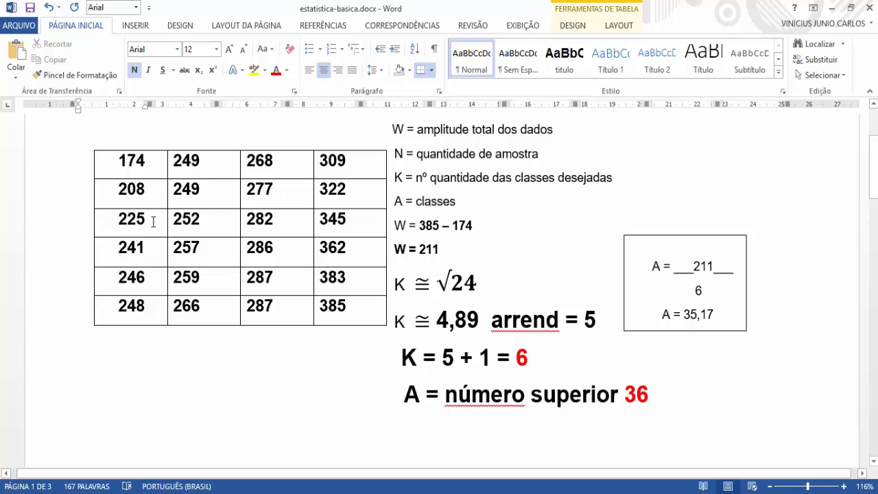
pyautogui.moveTo(146, 220); pyautogui.dragTo(114, 220)
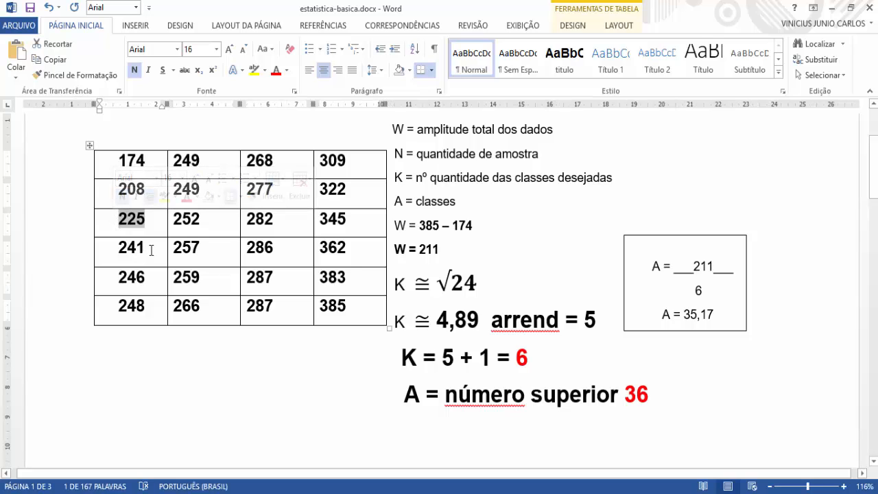
pyautogui.moveTo(146, 247); pyautogui.dragTo(118, 248)
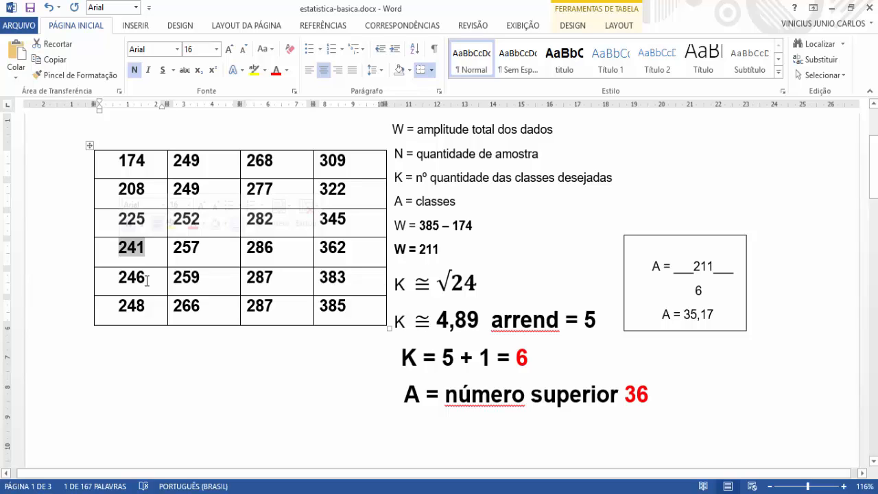
# Step: Enter 2 as the FI frequency of the second class, 210 to 246, in the table
pyautogui.scroll(-12, 147, 283)
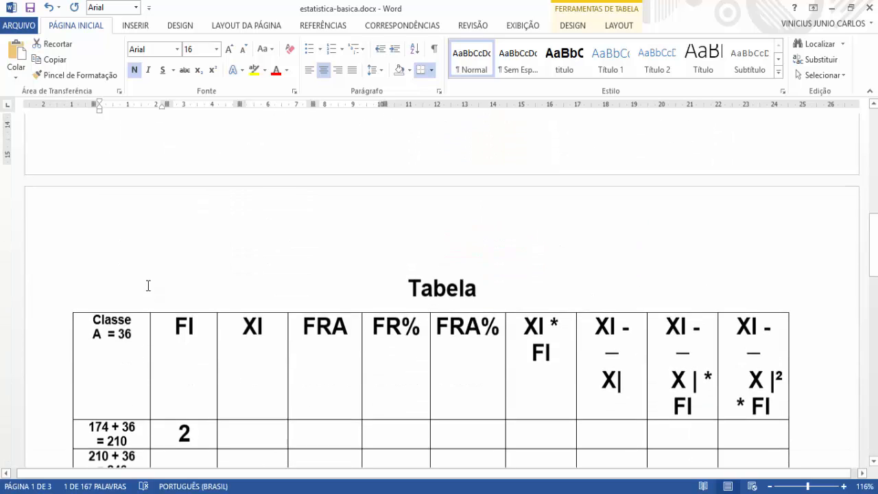
pyautogui.scroll(-10, 147, 286)
pyautogui.scroll(4, 151, 284)
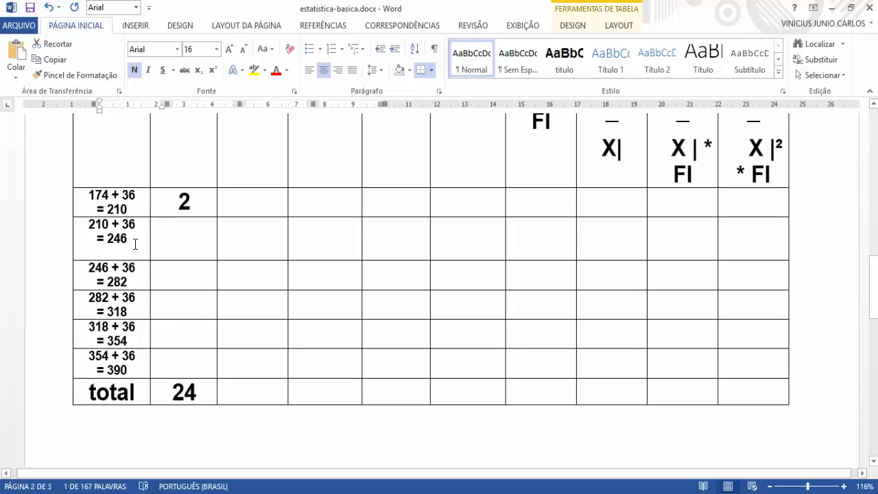
pyautogui.click(181, 246)
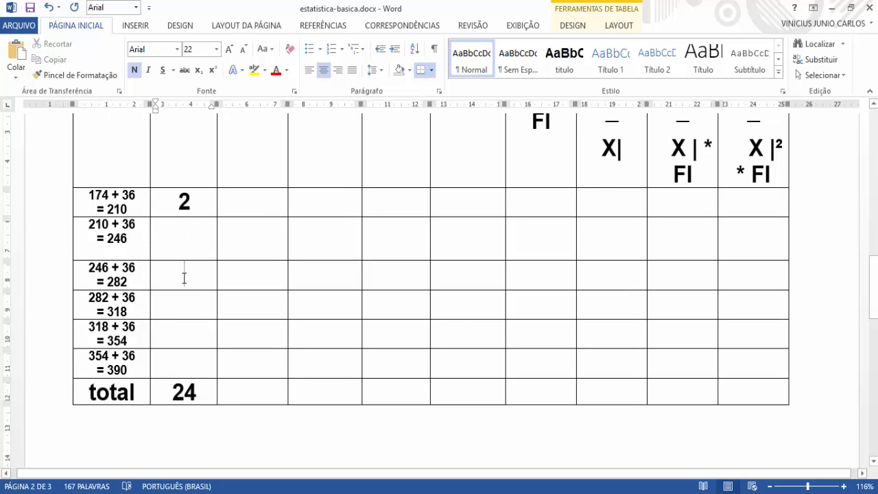
pyautogui.scroll(3, 180, 285)
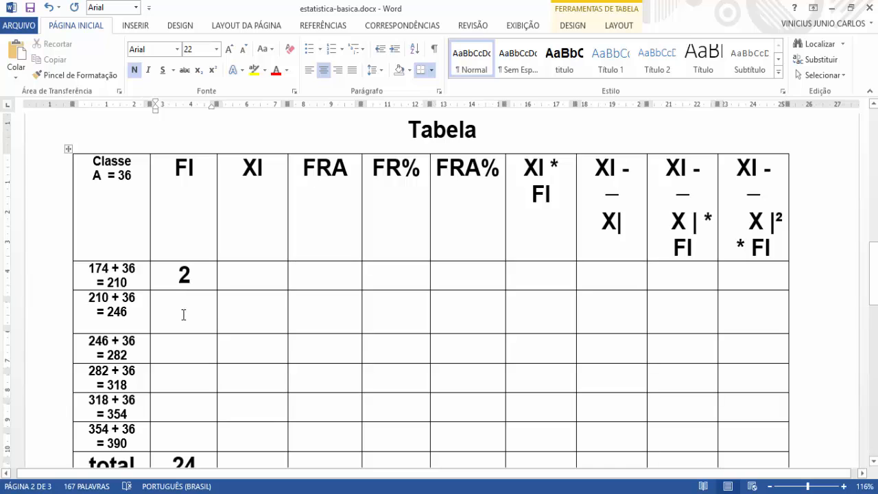
pyautogui.scroll(2, 182, 313)
pyautogui.scroll(-2, 197, 360)
pyautogui.write('3')
pyautogui.press('BackSpace')
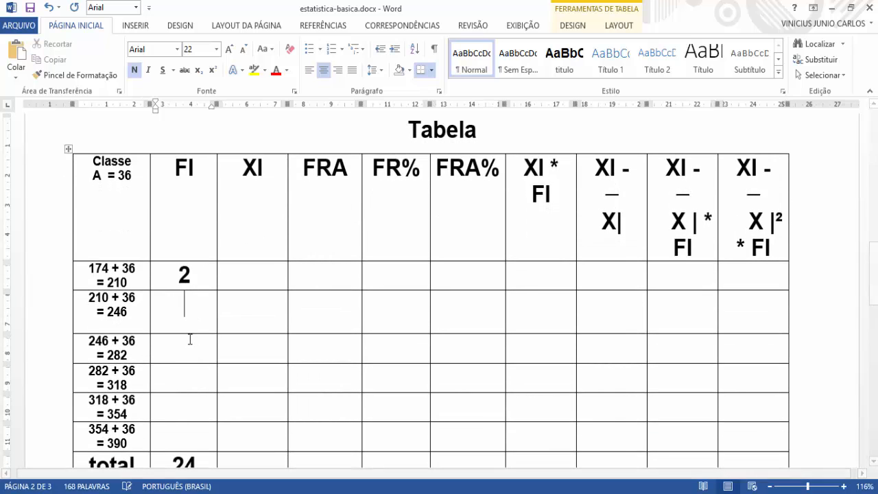
pyautogui.write('2')
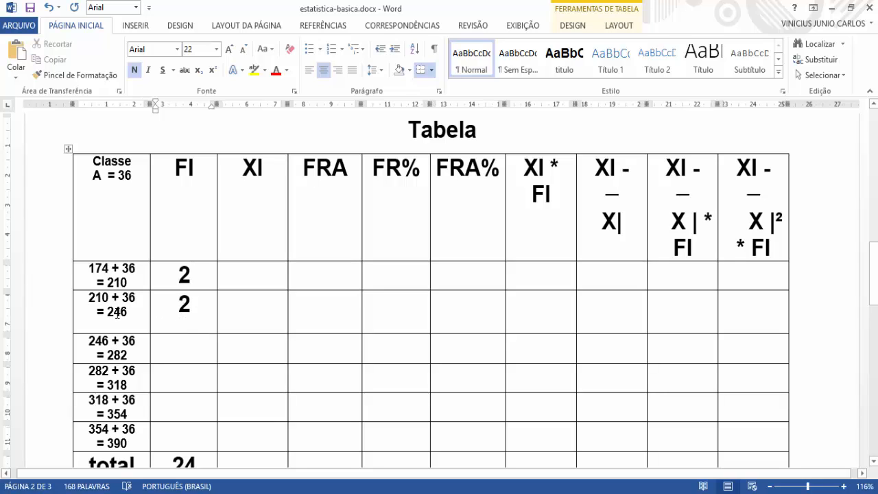
# Step: Compare the limits of the third class, 246 and 282, with the Rol data on the first page
pyautogui.moveTo(128, 313); pyautogui.dragTo(117, 313)
pyautogui.click(188, 354)
pyautogui.scroll(10, 193, 356)
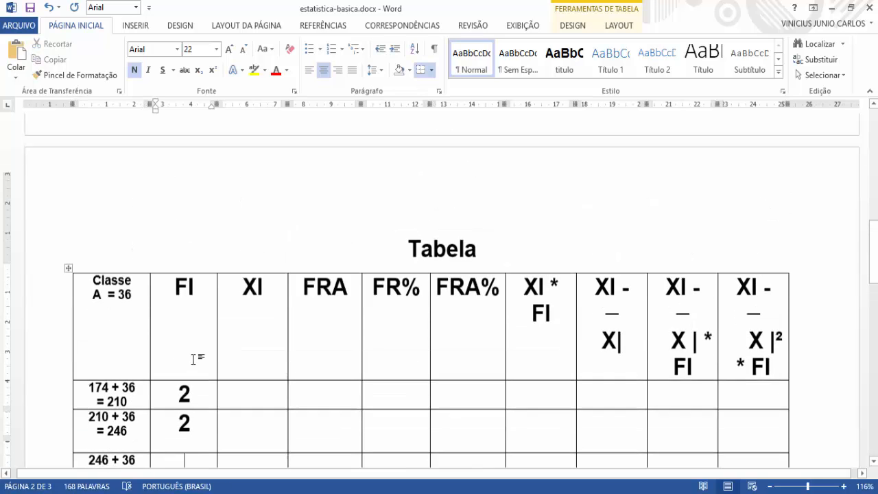
pyautogui.scroll(2, 183, 223)
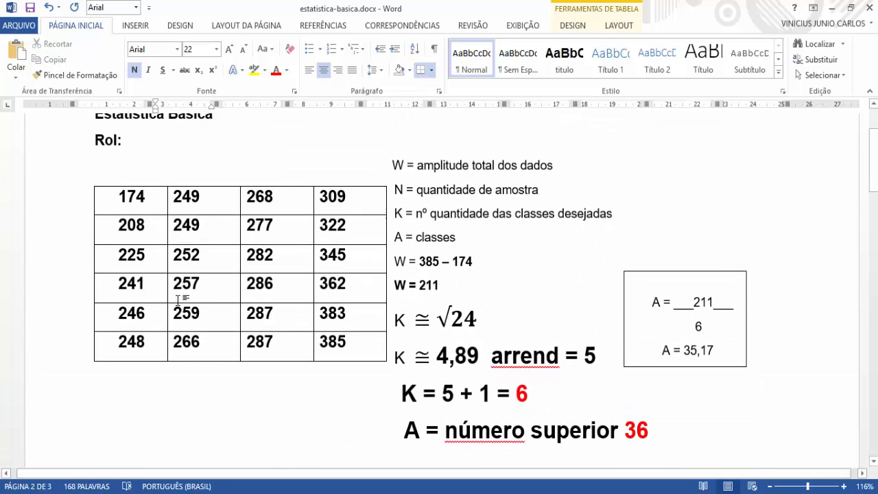
pyautogui.moveTo(146, 316); pyautogui.dragTo(115, 317)
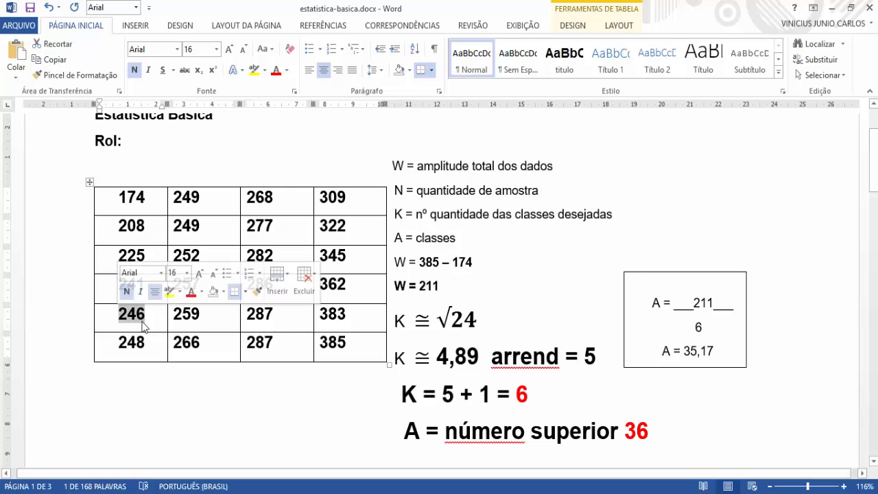
pyautogui.scroll(-5, 144, 342)
pyautogui.scroll(-8, 144, 343)
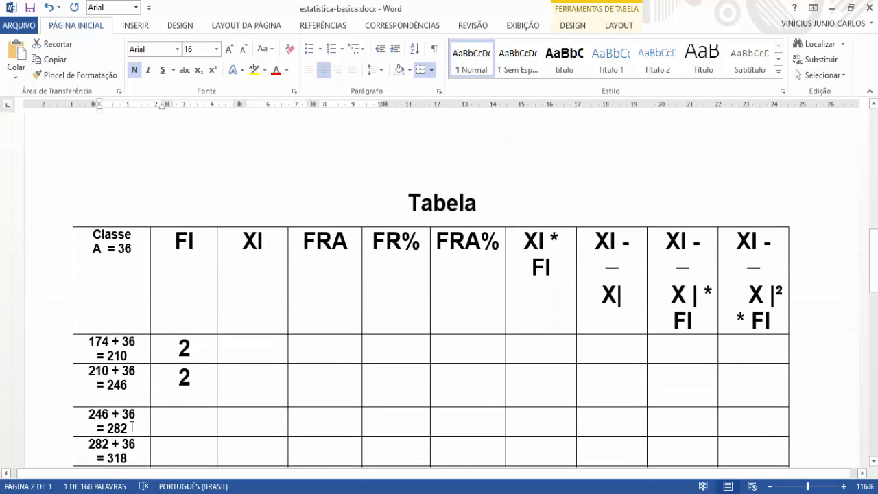
pyautogui.doubleClick(130, 428)
pyautogui.scroll(3, 176, 261)
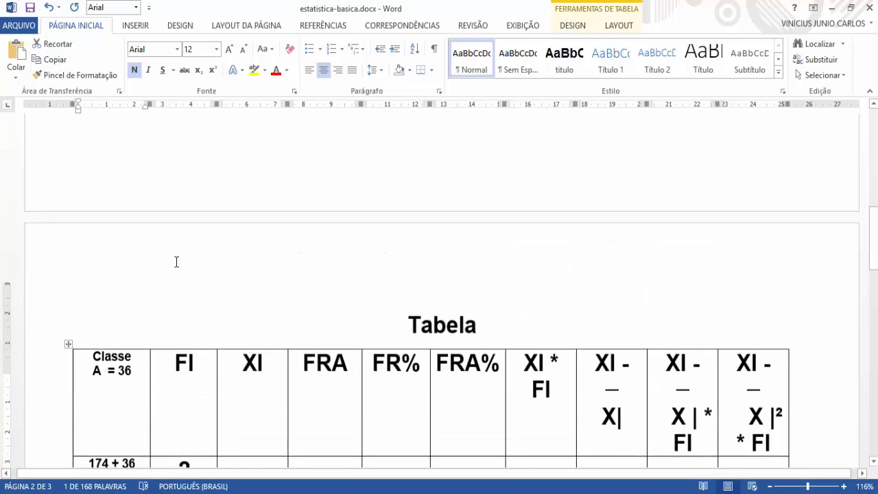
pyautogui.scroll(8, 176, 261)
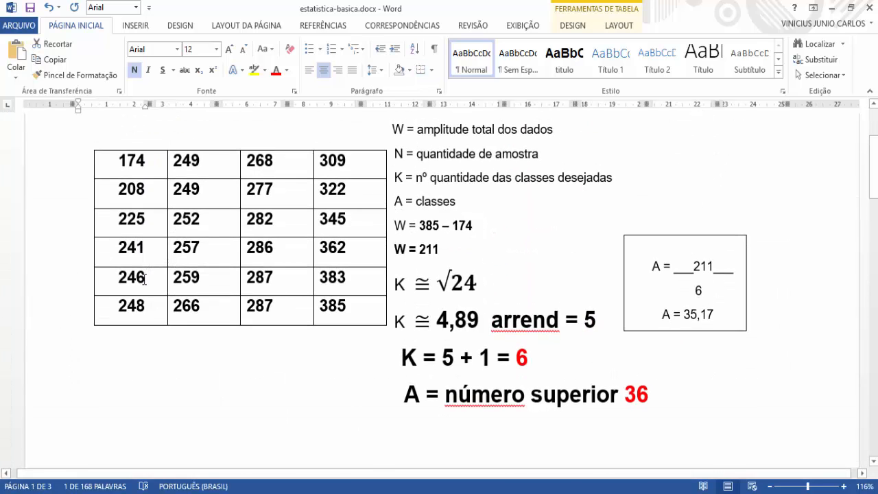
# Step: Count the Rol values of the third class one by one, starting at 246 and continuing through the second column to 268
pyautogui.click(144, 278)
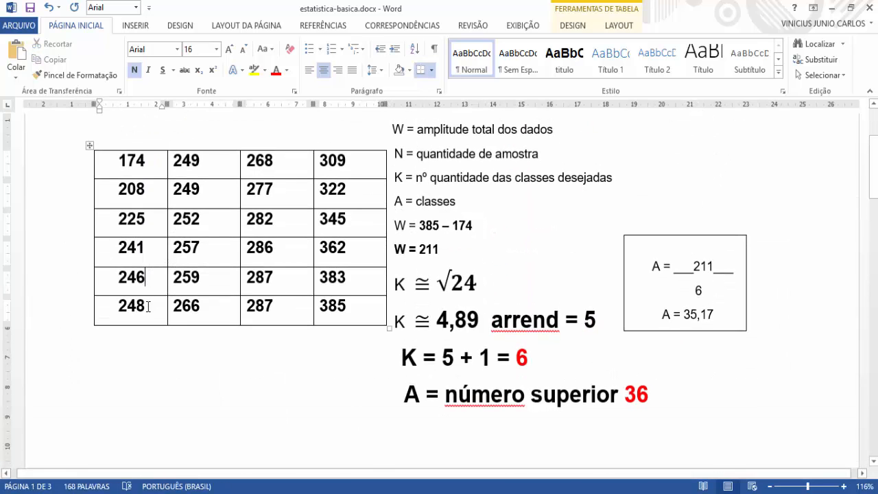
pyautogui.click(210, 161)
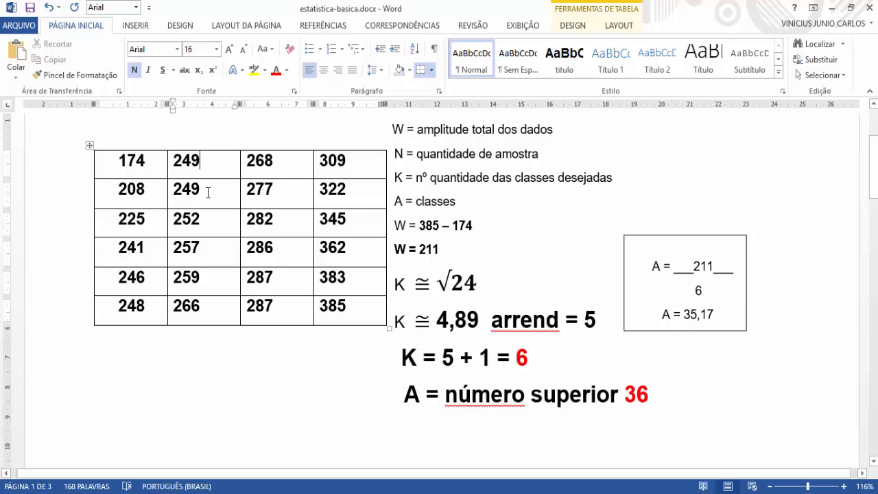
pyautogui.click(205, 218)
pyautogui.click(204, 246)
pyautogui.click(203, 277)
pyautogui.click(204, 313)
pyautogui.click(283, 162)
pyautogui.scroll(-15, 283, 206)
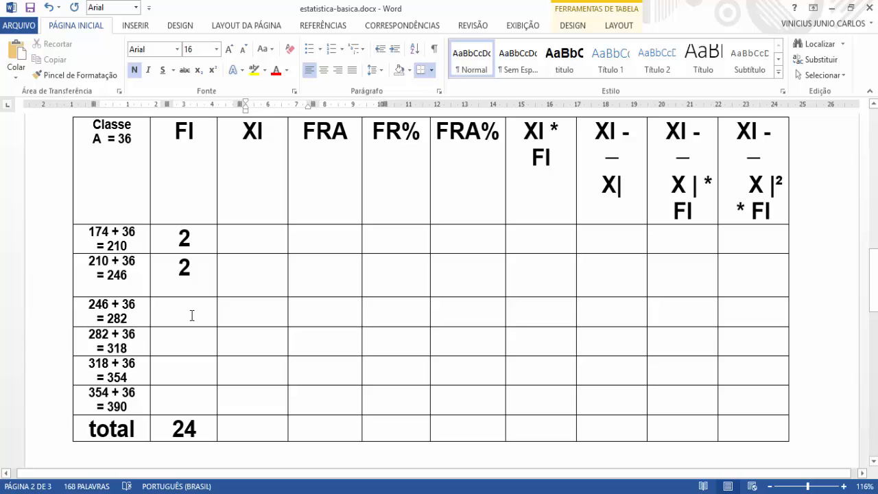
# Step: Recheck the upper limit 282 of the third class in the table and mark that value in the Rol
pyautogui.scroll(10, 189, 314)
pyautogui.scroll(10, 192, 316)
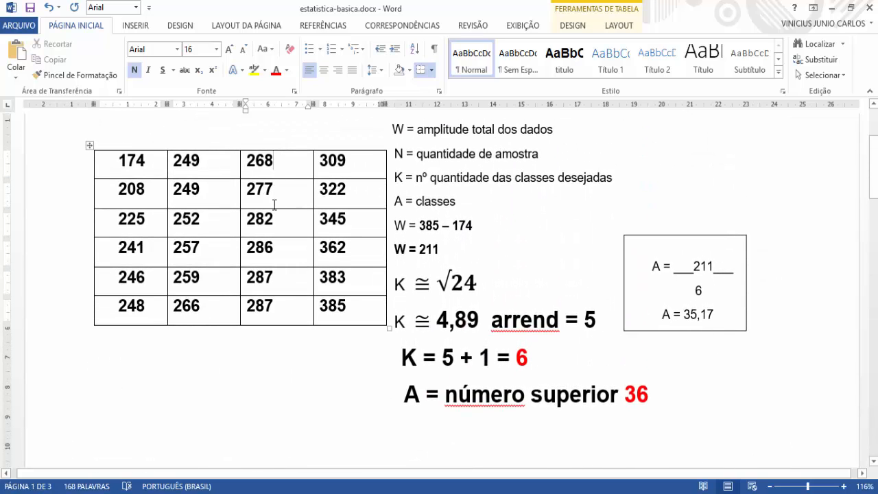
pyautogui.scroll(-15, 274, 205)
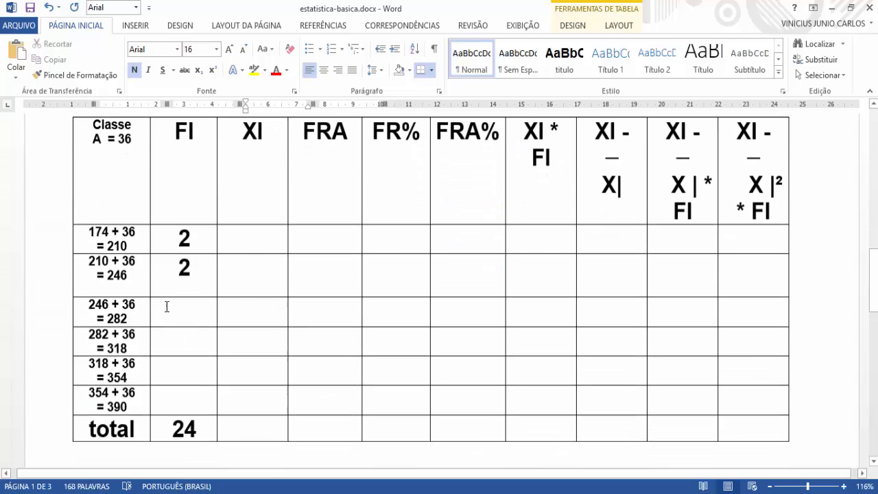
pyautogui.click(130, 318)
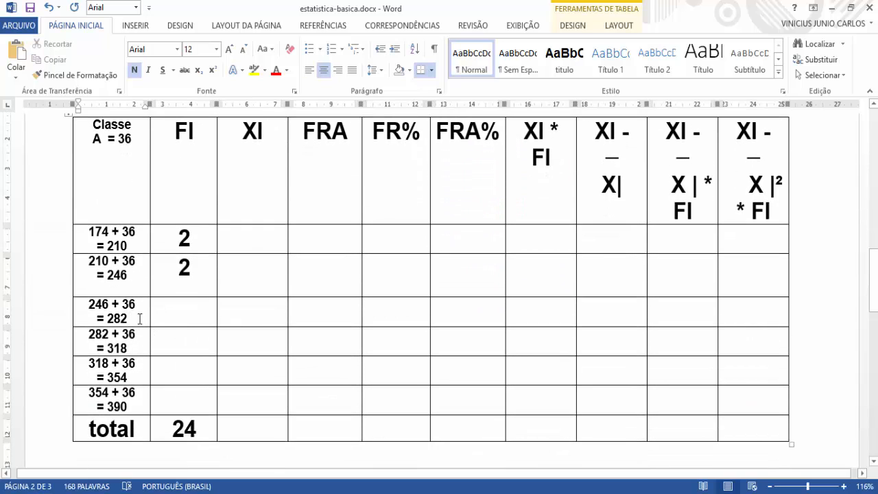
pyautogui.moveTo(136, 318); pyautogui.dragTo(107, 319)
pyautogui.scroll(15, 226, 281)
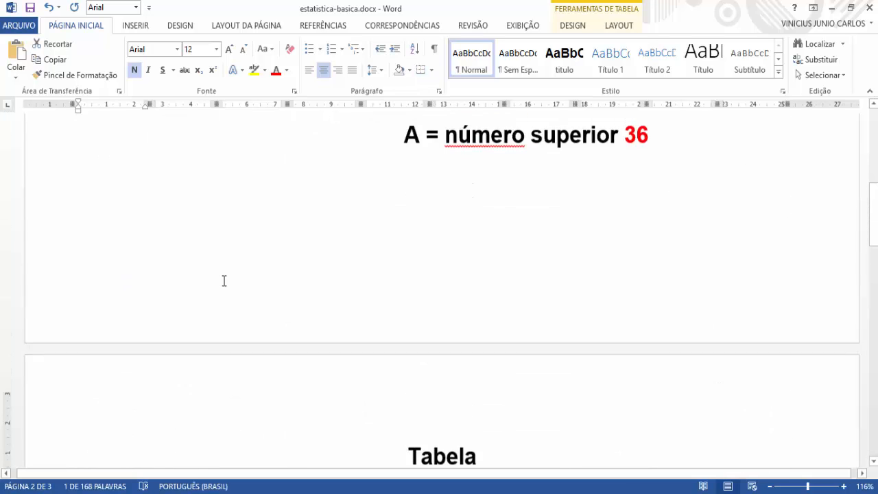
pyautogui.scroll(1, 256, 206)
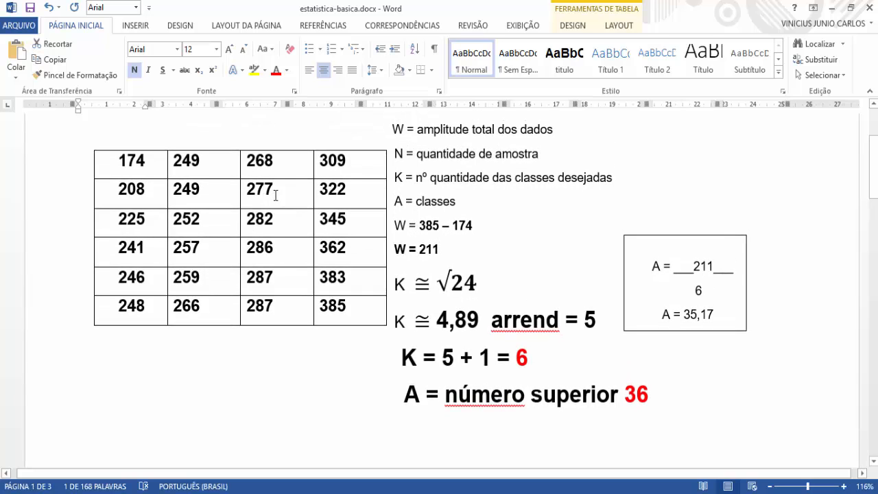
pyautogui.doubleClick(256, 220)
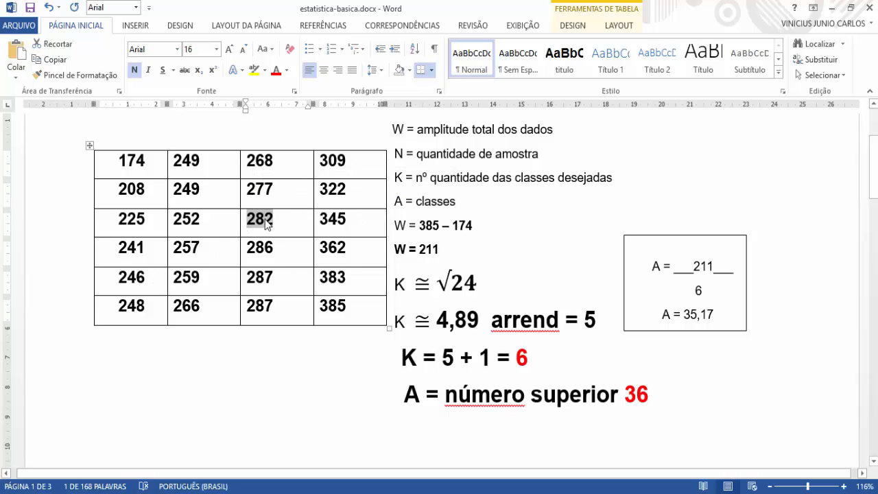
# Step: Recount the Rol values from 246 up to 282 and enter 10 in the FI cell of the third class
pyautogui.moveTo(147, 278); pyautogui.dragTo(114, 278)
pyautogui.doubleClick(126, 297)
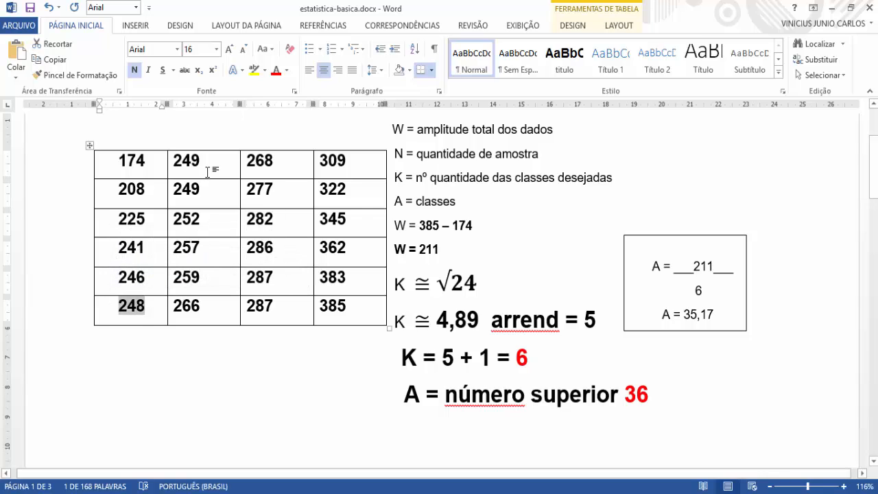
pyautogui.doubleClick(185, 162)
pyautogui.click(182, 189)
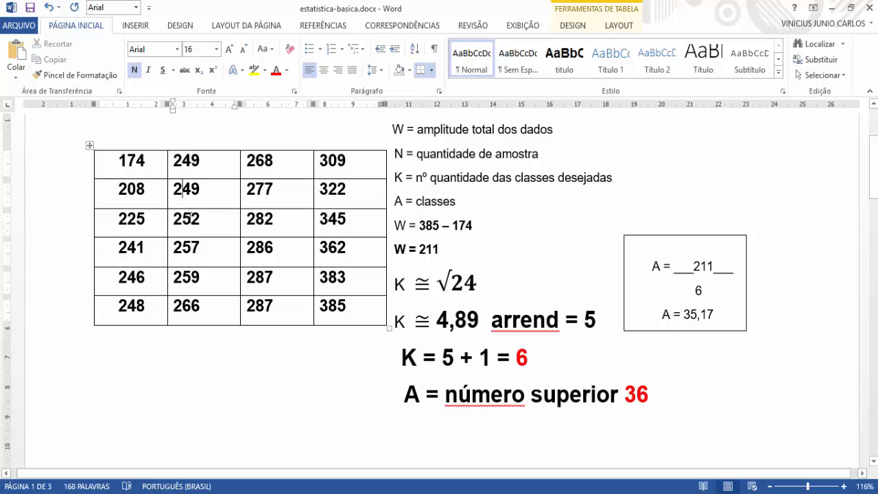
pyautogui.click(254, 170)
pyautogui.scroll(-10, 272, 199)
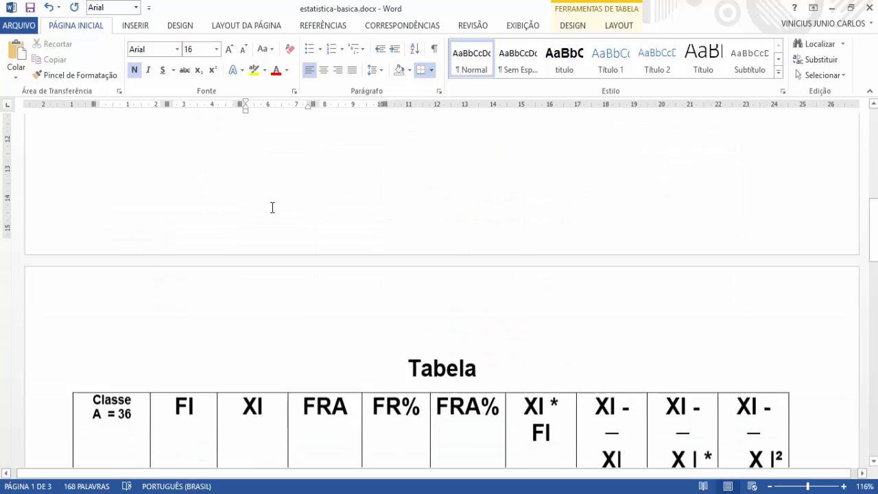
pyautogui.scroll(-3, 268, 248)
pyautogui.click(206, 305)
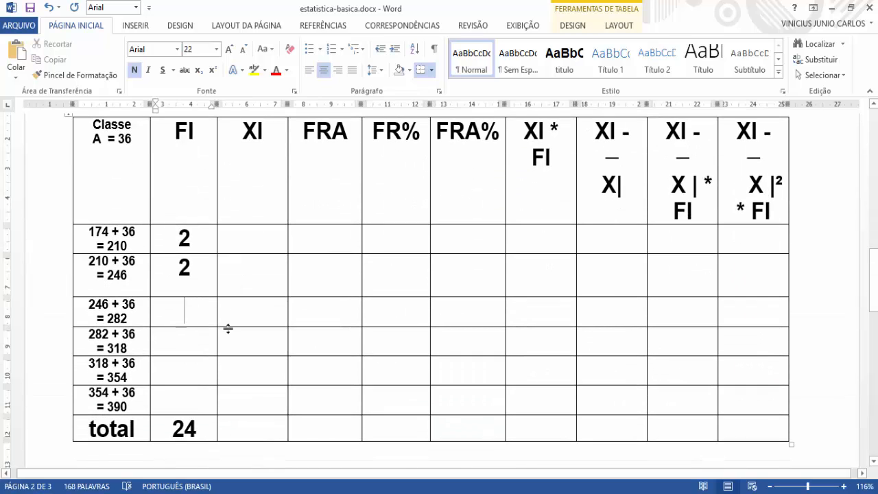
pyautogui.write('10')
# Step: Check the Rol values from 282 to 309 against the limits of the fourth class, 282 to 318
pyautogui.scroll(1, 144, 371)
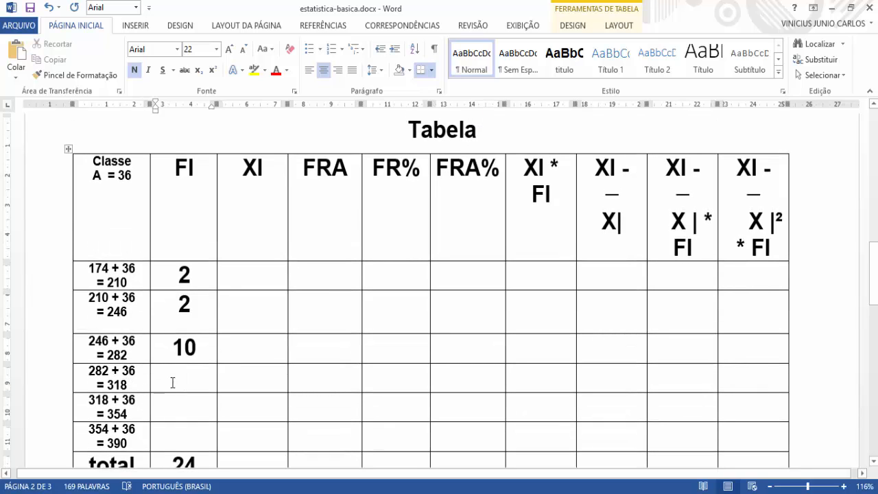
pyautogui.scroll(12, 179, 377)
pyautogui.scroll(3, 258, 304)
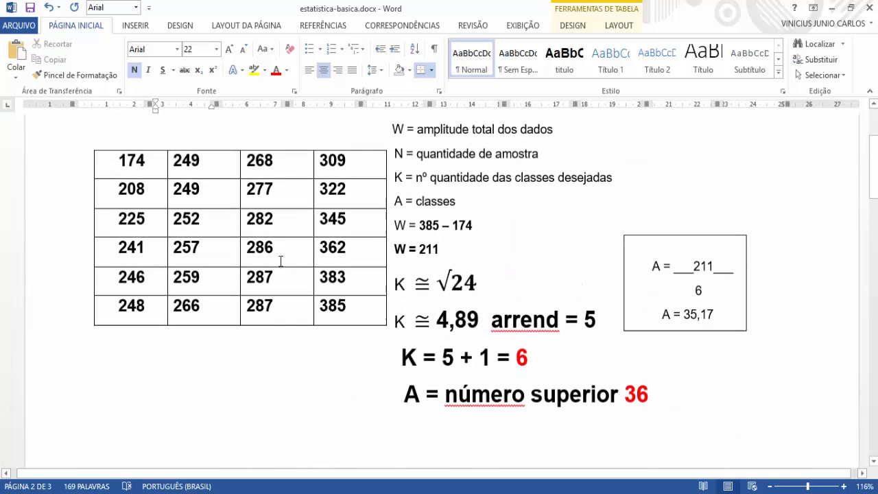
pyautogui.click(271, 219)
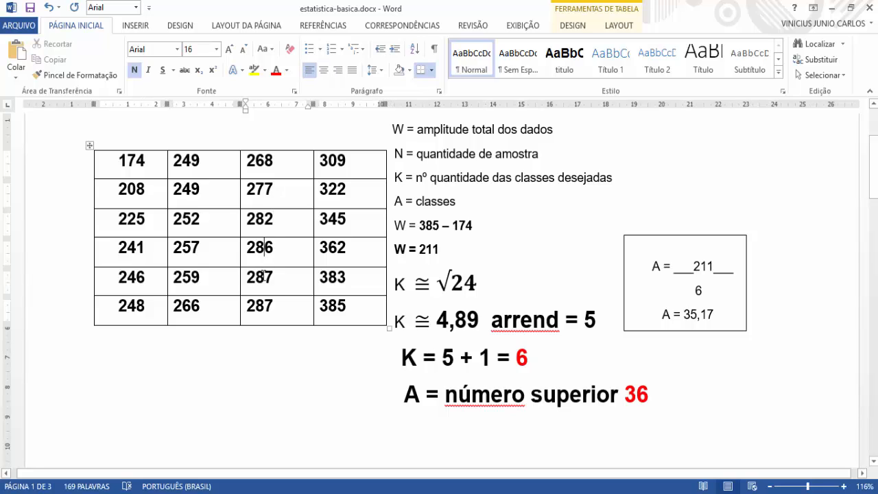
pyautogui.click(336, 160)
pyautogui.scroll(-15, 327, 196)
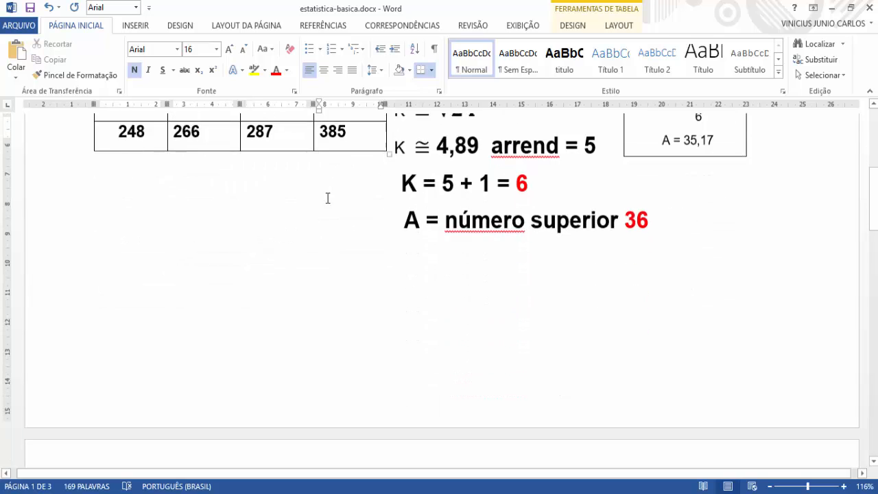
pyautogui.scroll(-1, 297, 254)
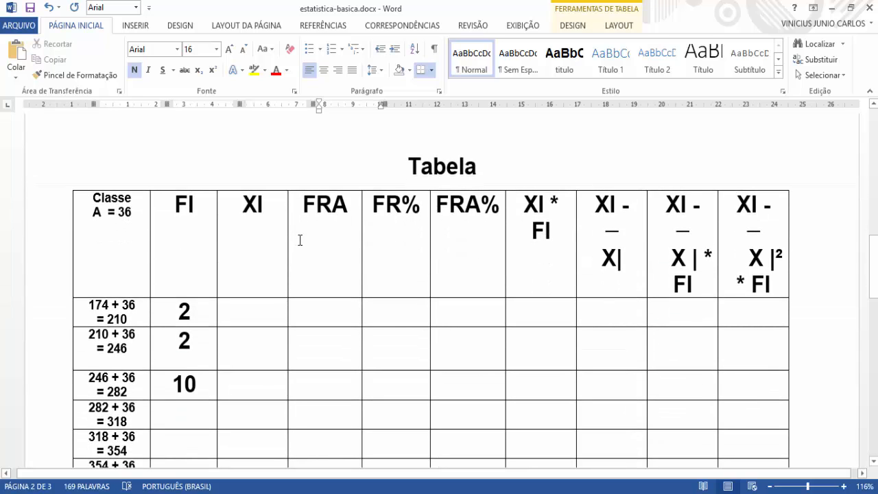
pyautogui.scroll(15, 300, 239)
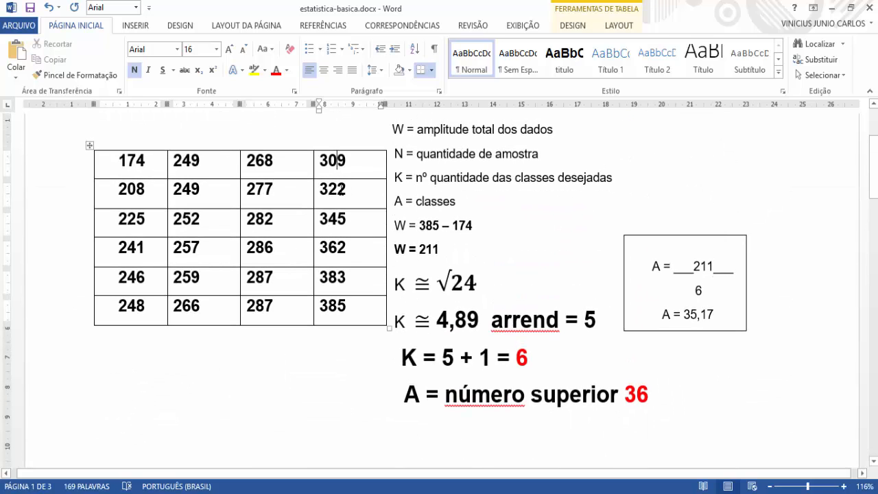
# Step: Count the Rol values from 282 up to 318 and enter 5 in the FI cell of the fourth class
pyautogui.click(336, 190)
pyautogui.click(267, 223)
pyautogui.press('Down')
pyautogui.press('Down')
pyautogui.press('Down')
pyautogui.click(336, 161)
pyautogui.scroll(-12, 320, 272)
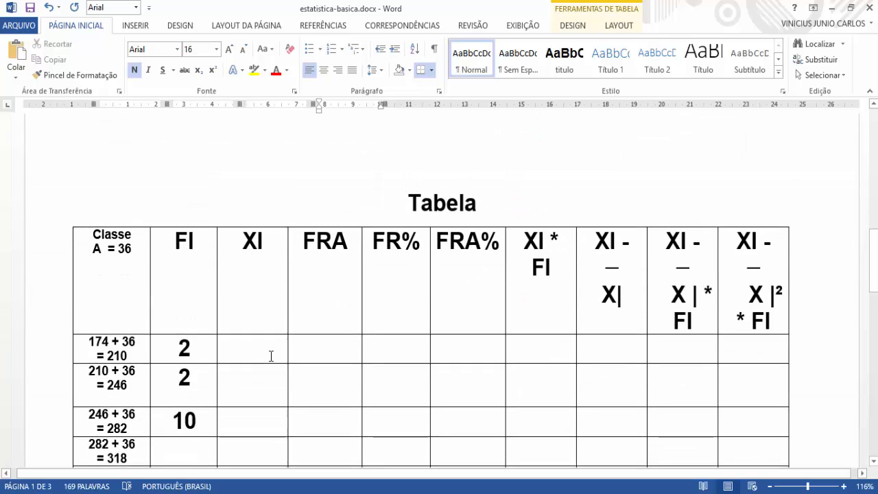
pyautogui.scroll(-3, 271, 356)
pyautogui.click(184, 337)
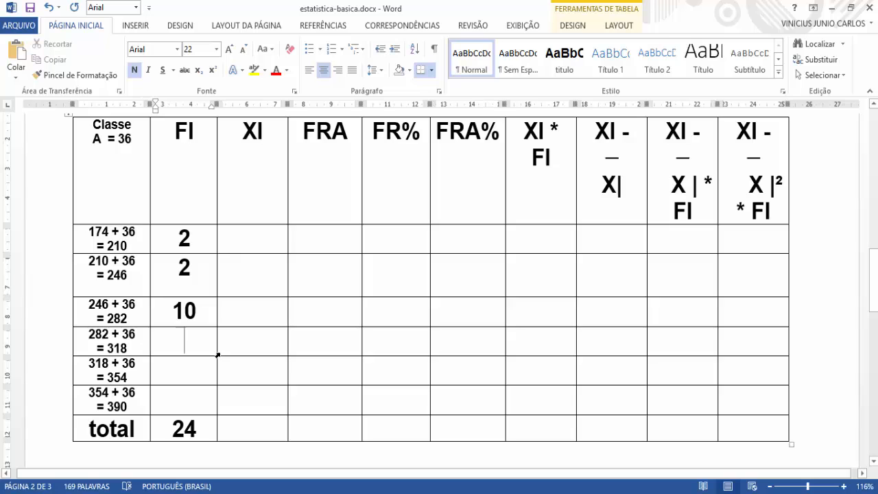
pyautogui.write('5')
# Step: Compare the Rol values after 309 with the limits of the fifth class, 318 to 354
pyautogui.scroll(10, 190, 366)
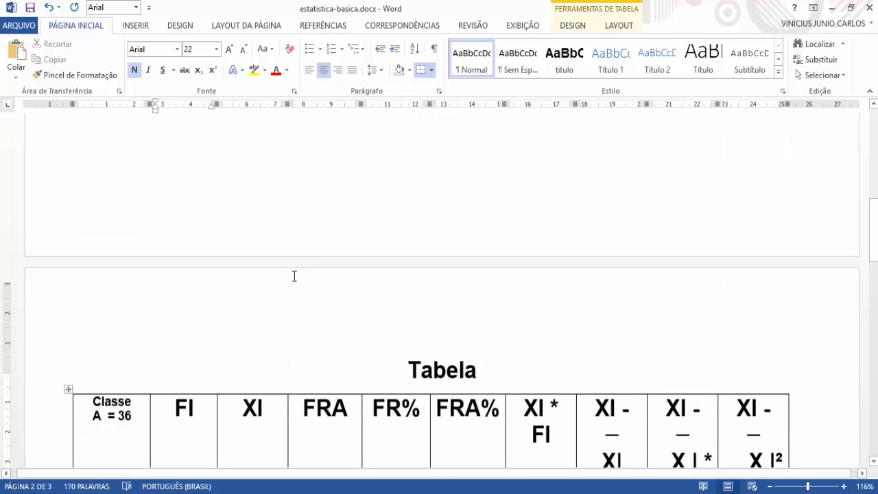
pyautogui.scroll(5, 330, 234)
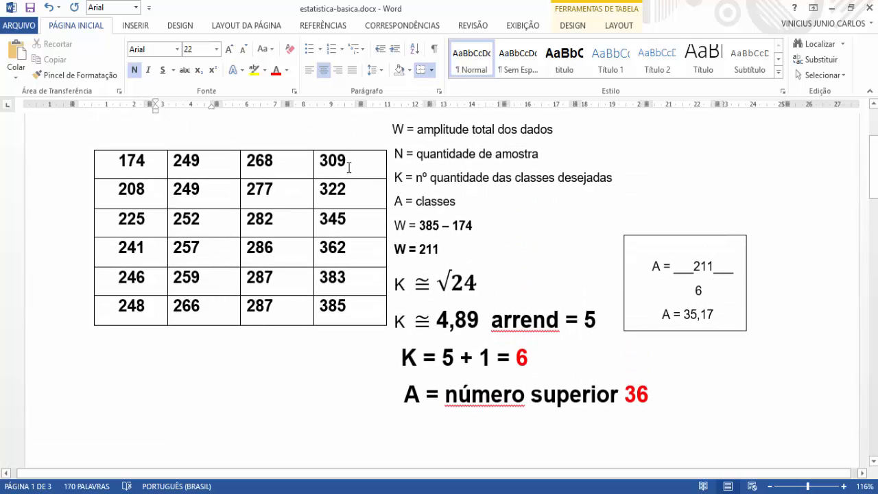
pyautogui.click(337, 160)
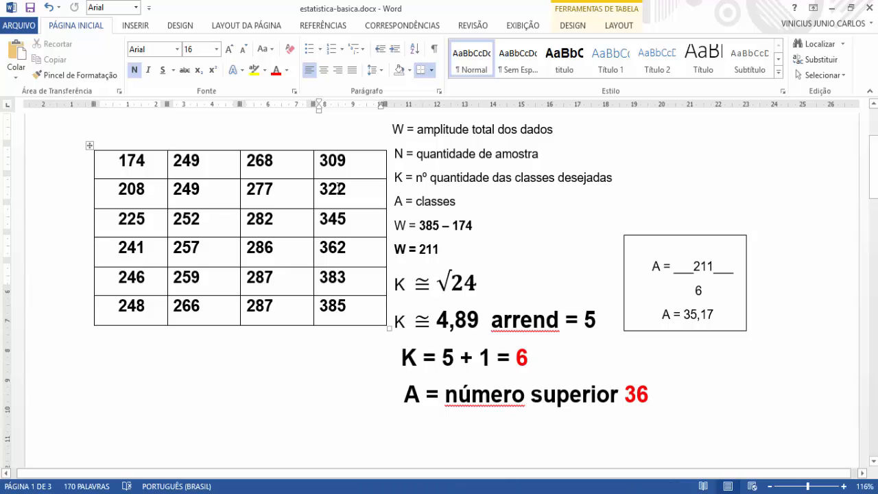
pyautogui.scroll(-2, 341, 189)
pyautogui.scroll(-15, 332, 176)
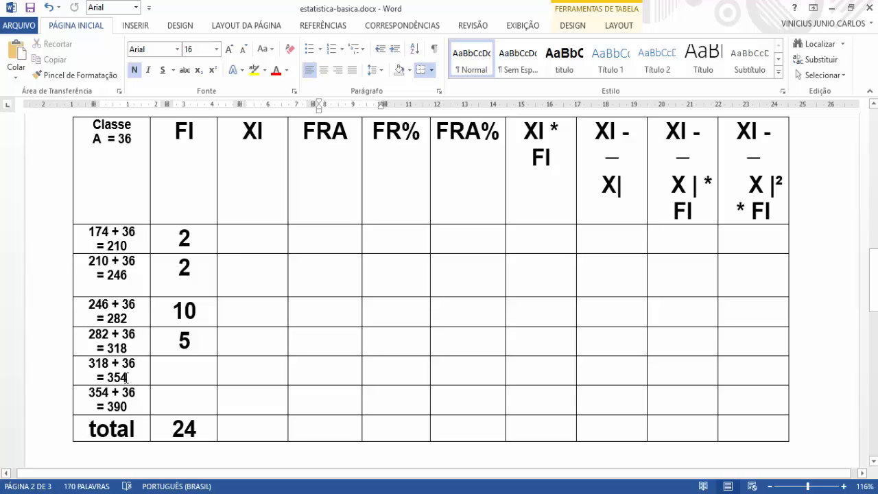
pyautogui.click(125, 377)
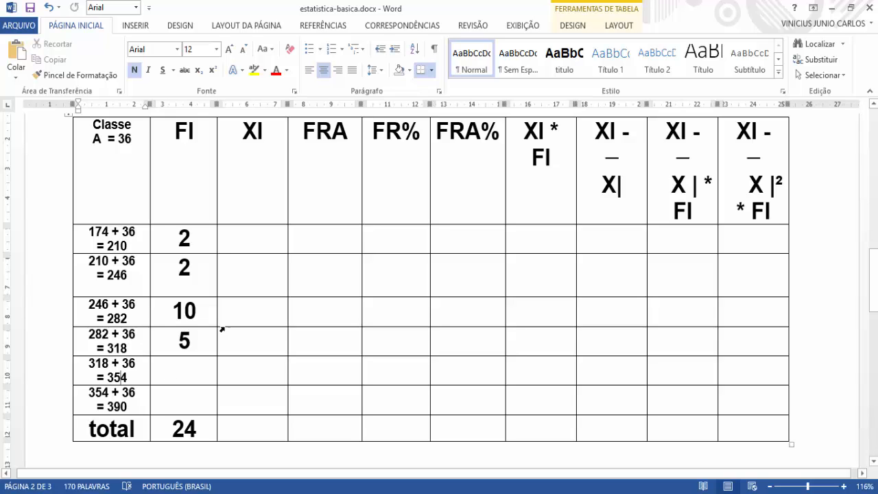
# Step: Recheck the Rol values from 282 to 309 that belong to the fourth class, 282 to 318
pyautogui.scroll(5, 166, 363)
pyautogui.scroll(10, 273, 327)
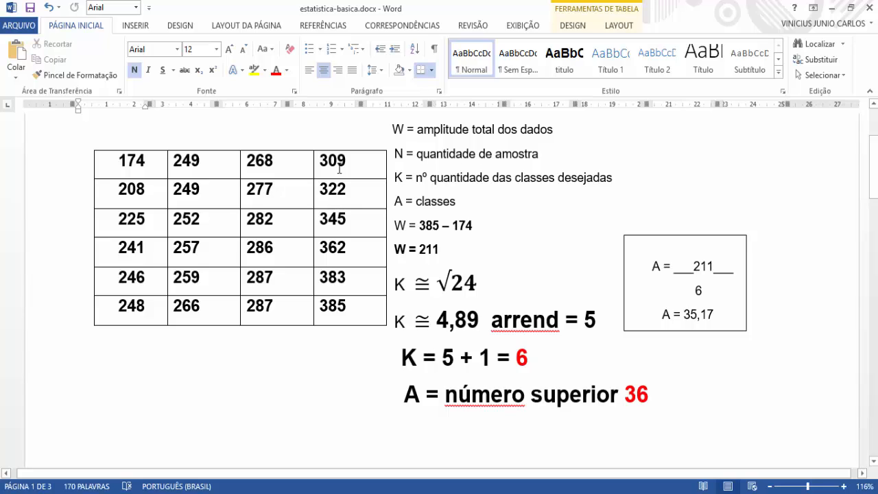
pyautogui.moveTo(349, 164); pyautogui.dragTo(319, 165)
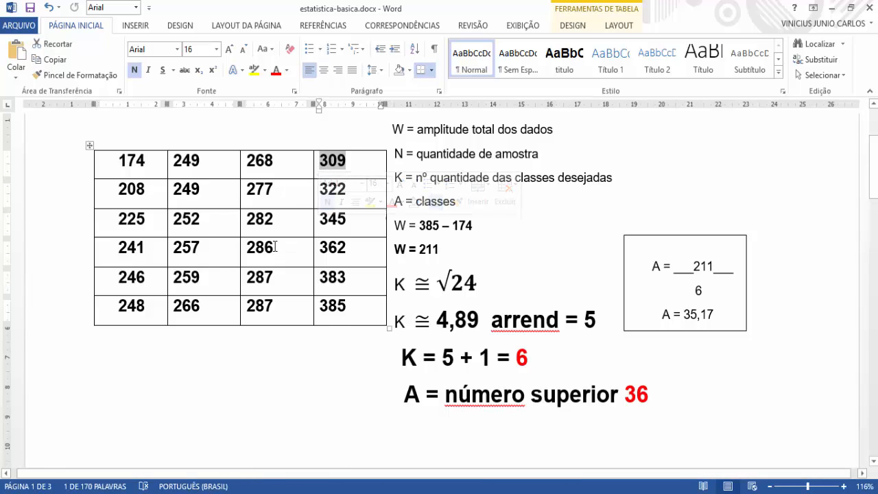
pyautogui.click(268, 221)
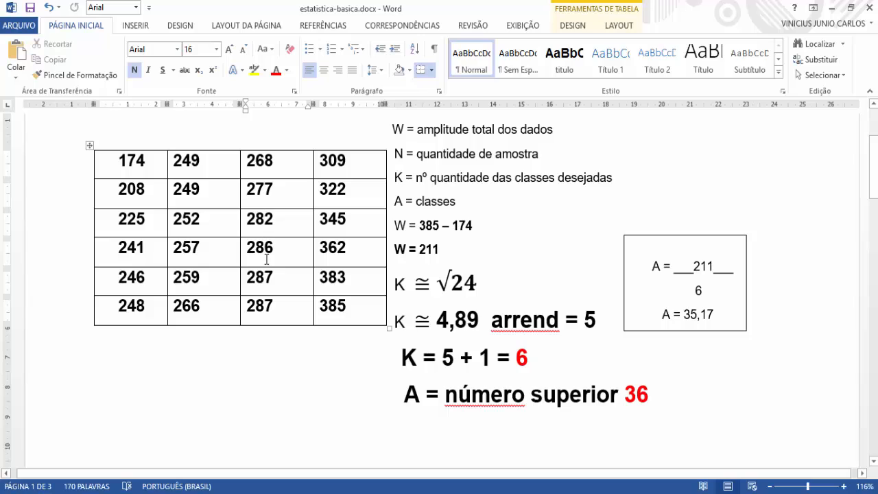
pyautogui.press('Down')
pyautogui.press('Down')
pyautogui.press('Down')
pyautogui.click(346, 161)
pyautogui.moveTo(346, 161); pyautogui.dragTo(321, 162)
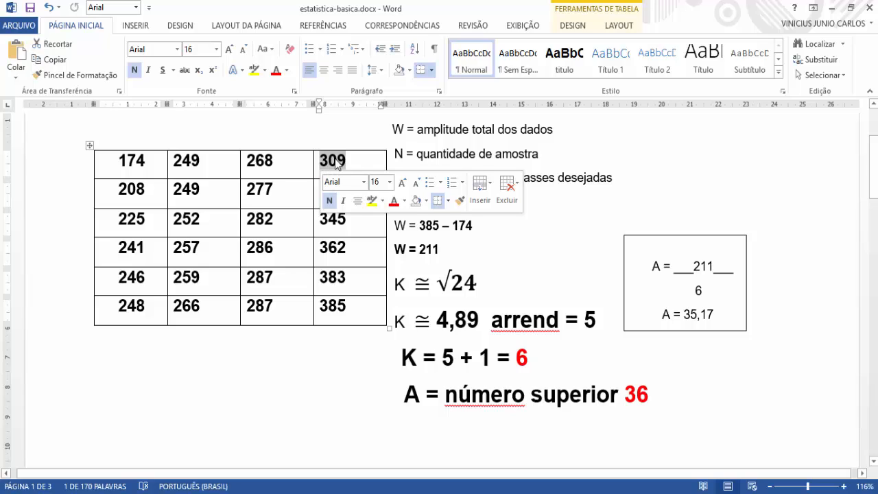
# Step: Count the Rol values from 318 up to 354 and enter 2 in the FI cell of the fifth class
pyautogui.click(317, 196)
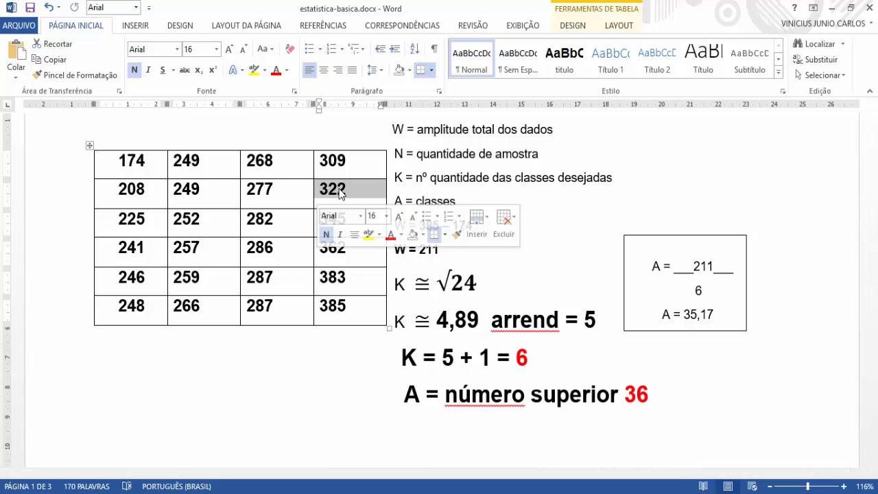
pyautogui.click(357, 191)
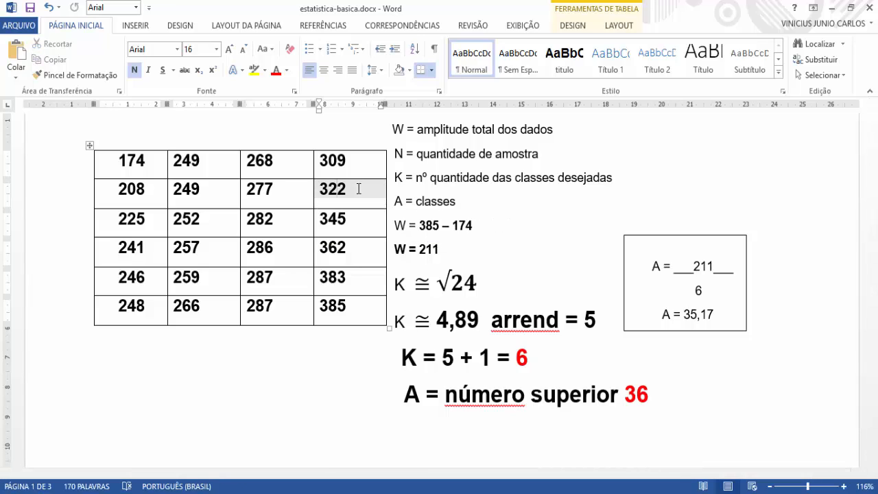
pyautogui.click(338, 219)
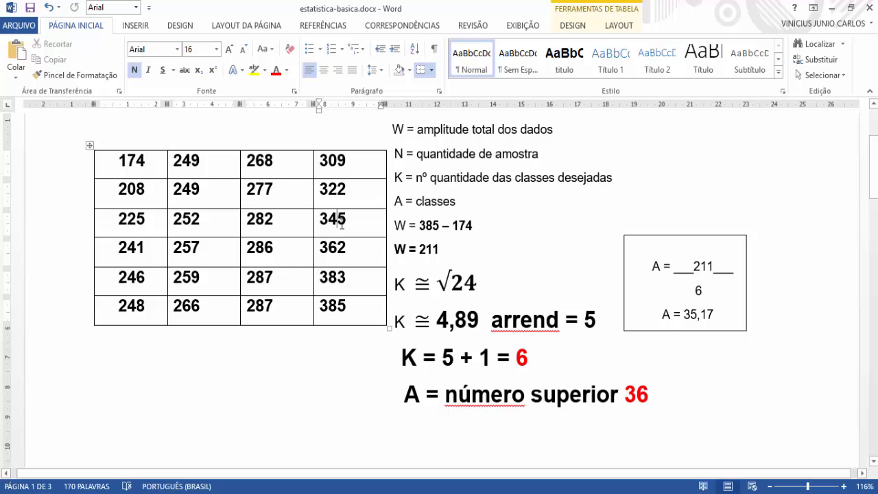
pyautogui.scroll(-10, 341, 224)
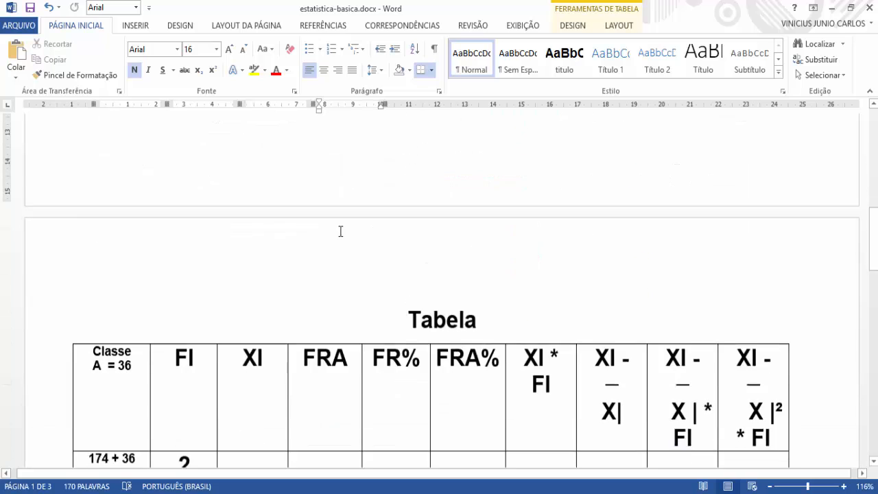
pyautogui.click(184, 218)
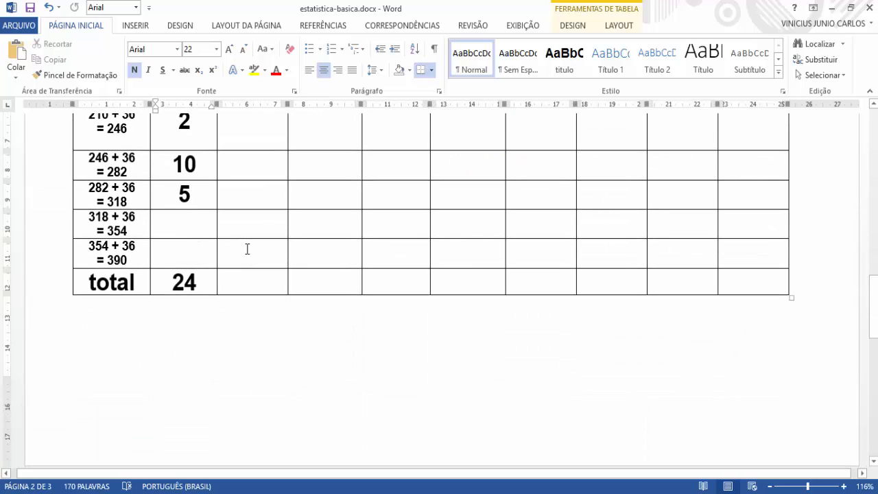
pyautogui.write('2')
# Step: Locate the first Rol value after 345 that falls in the sixth class, 354 to 390
pyautogui.scroll(3, 247, 234)
pyautogui.scroll(8, 247, 234)
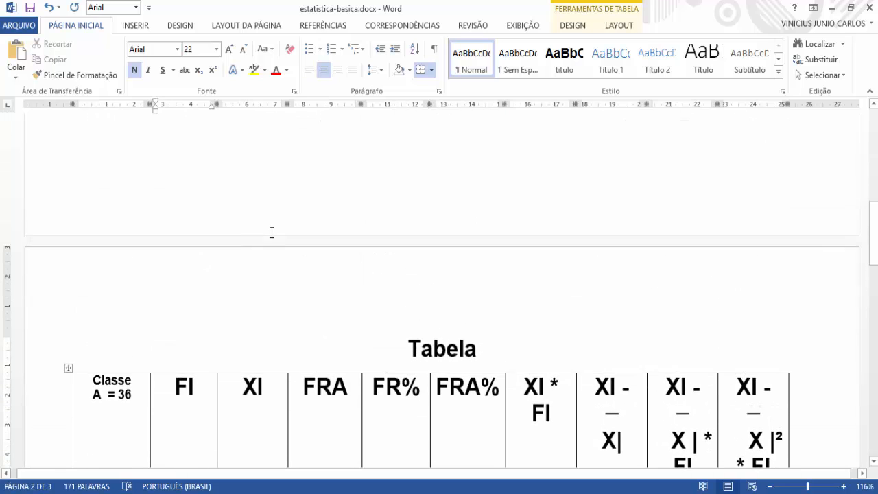
pyautogui.scroll(6, 271, 233)
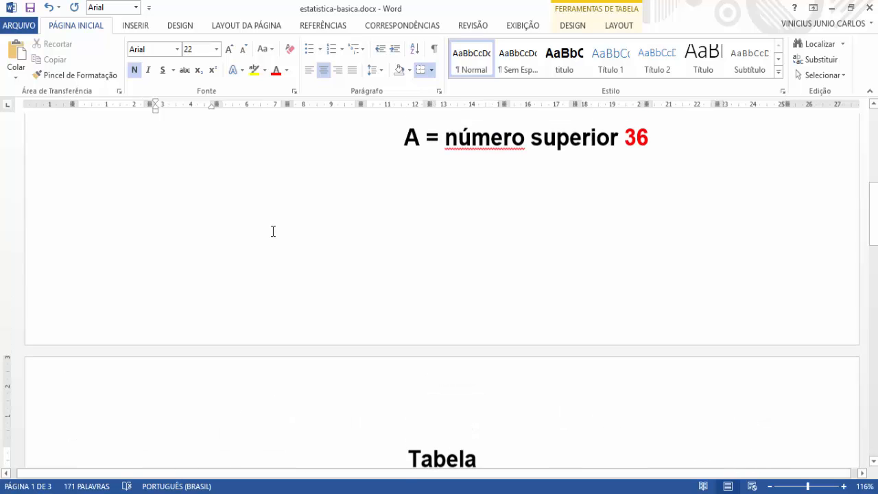
pyautogui.scroll(4, 306, 254)
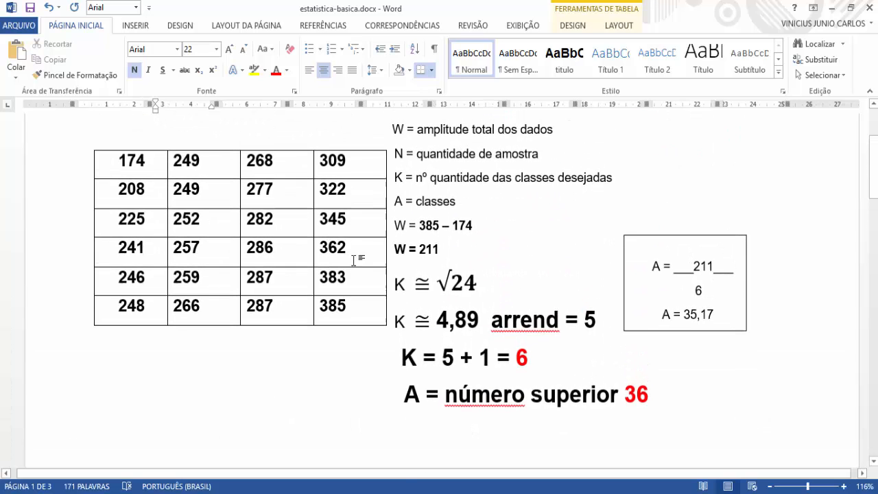
pyautogui.click(339, 228)
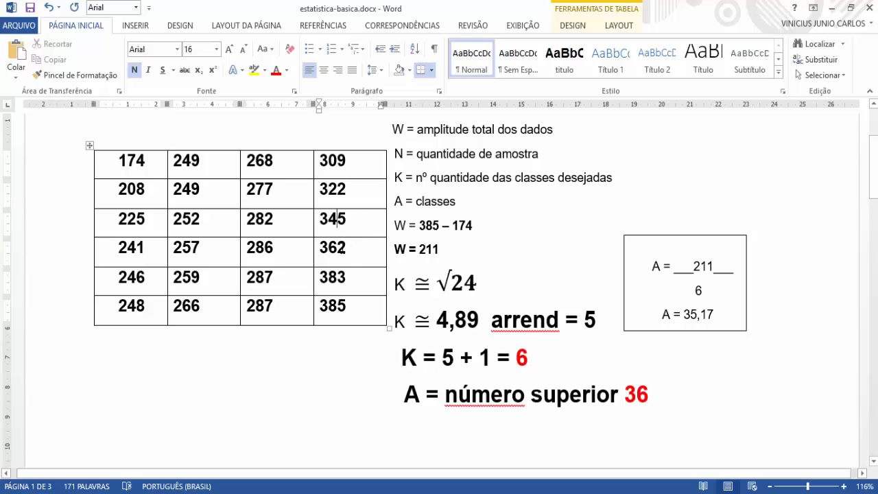
pyautogui.press('Down')
pyautogui.moveTo(352, 250); pyautogui.dragTo(318, 250)
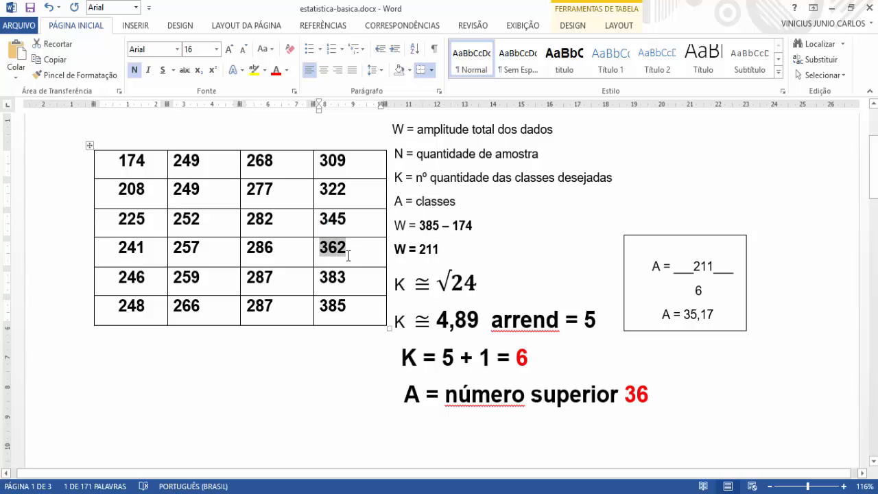
pyautogui.click(348, 254)
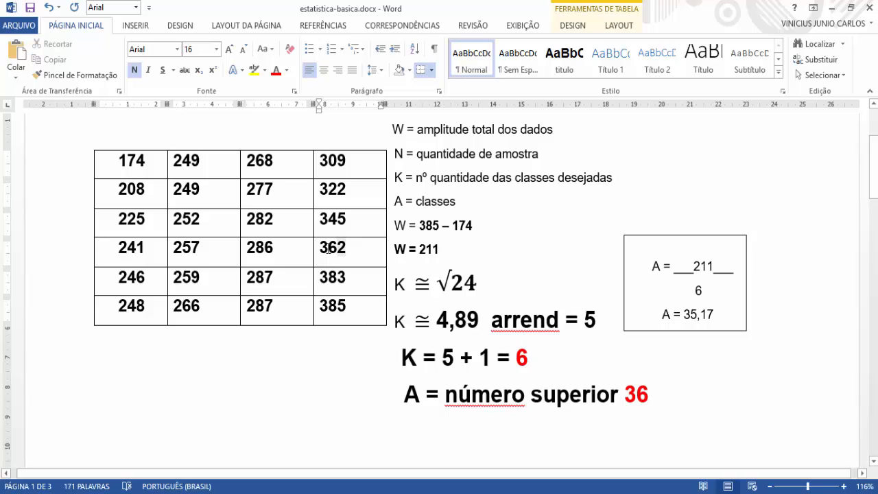
# Step: Count the Rol values from 362 to 385 and enter 3 in the FI cell of the sixth class
pyautogui.moveTo(347, 248); pyautogui.dragTo(321, 249)
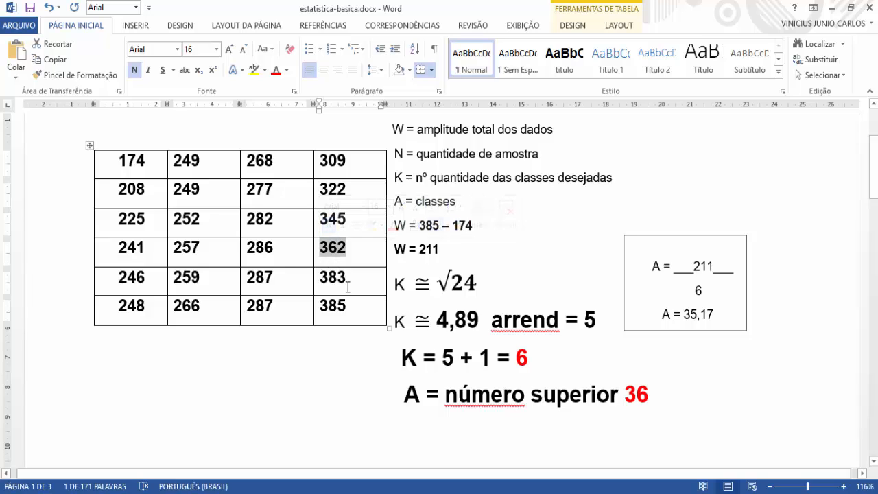
pyautogui.moveTo(348, 280); pyautogui.dragTo(321, 279)
pyautogui.moveTo(348, 309); pyautogui.dragTo(320, 309)
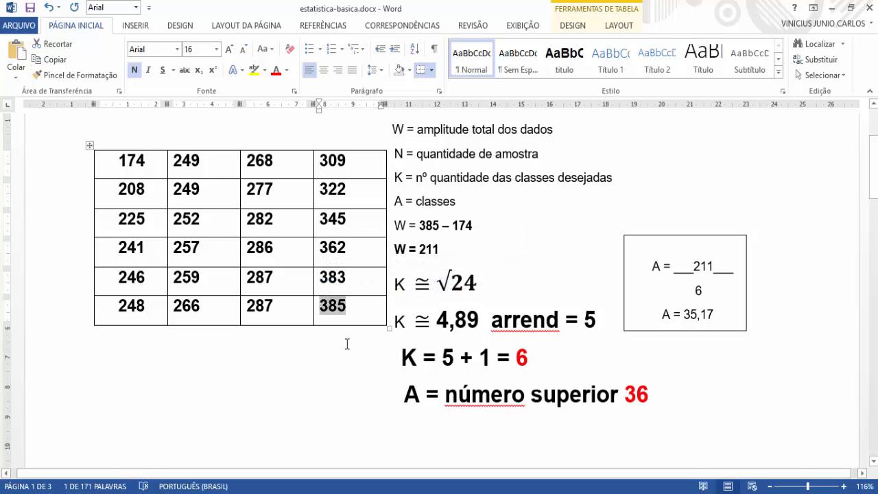
pyautogui.scroll(-2, 335, 332)
pyautogui.scroll(-18, 337, 322)
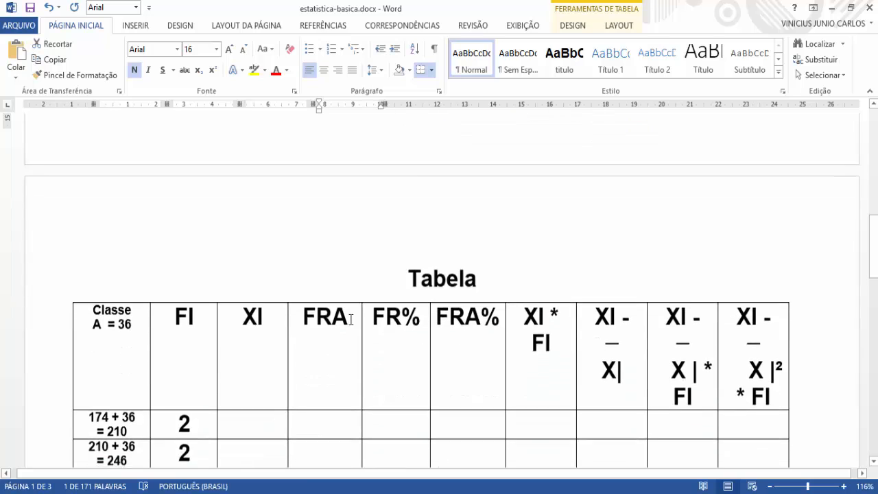
pyautogui.click(193, 358)
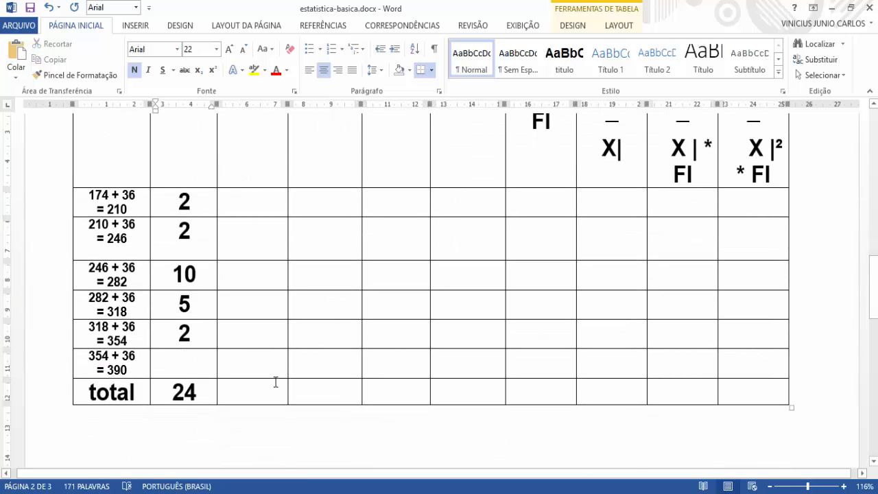
pyautogui.write('3')
pyautogui.moveTo(184, 200); pyautogui.dragTo(218, 385)
pyautogui.click(241, 406)
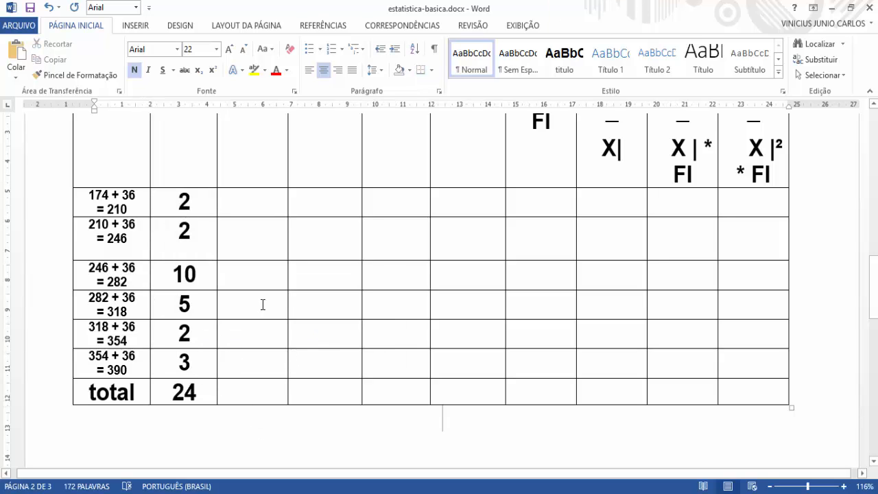
# Step: Look up the meaning of XI in the legend table and place the cursor in the first class's XI cell
pyautogui.scroll(1, 263, 304)
pyautogui.scroll(3, 229, 257)
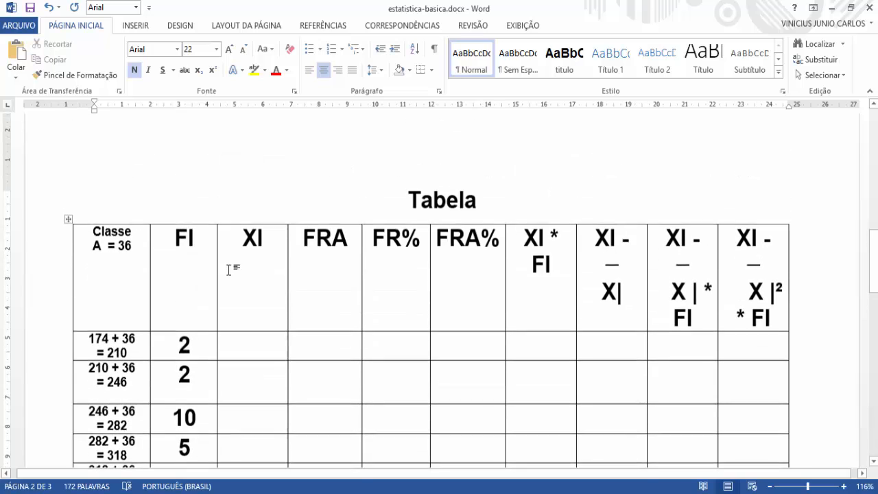
pyautogui.scroll(-10, 198, 246)
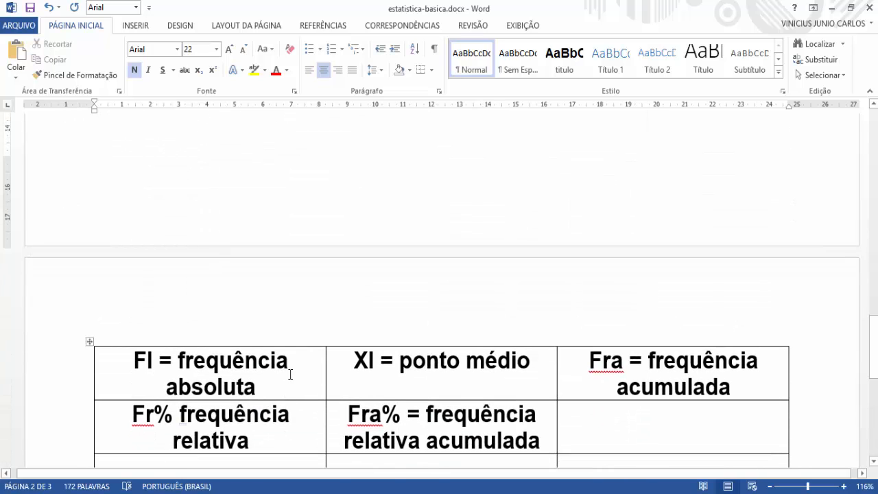
pyautogui.scroll(8, 280, 335)
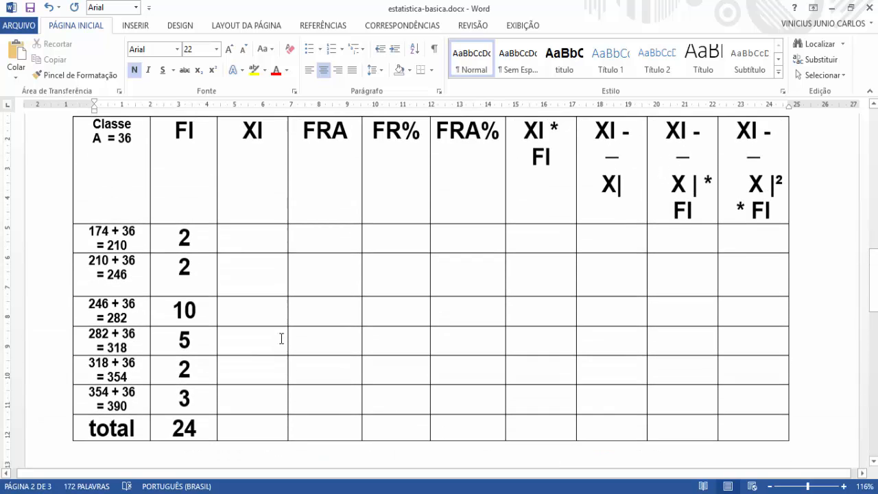
pyautogui.scroll(1, 278, 310)
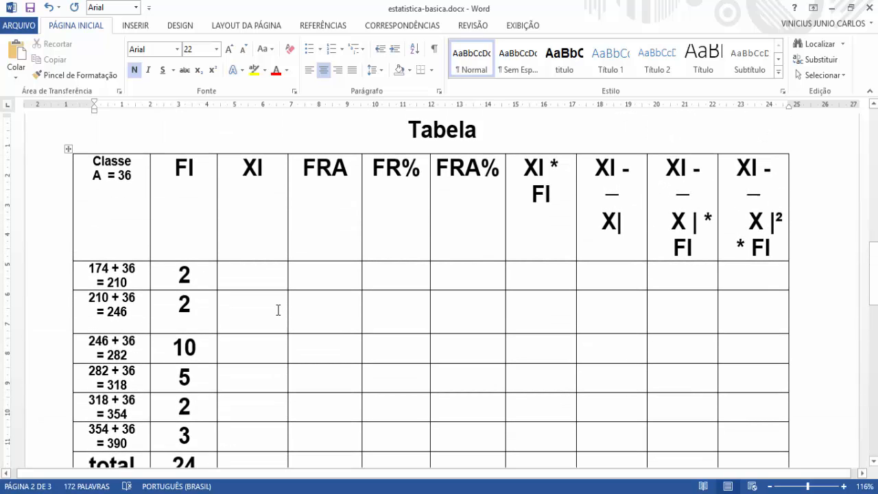
pyautogui.click(257, 235)
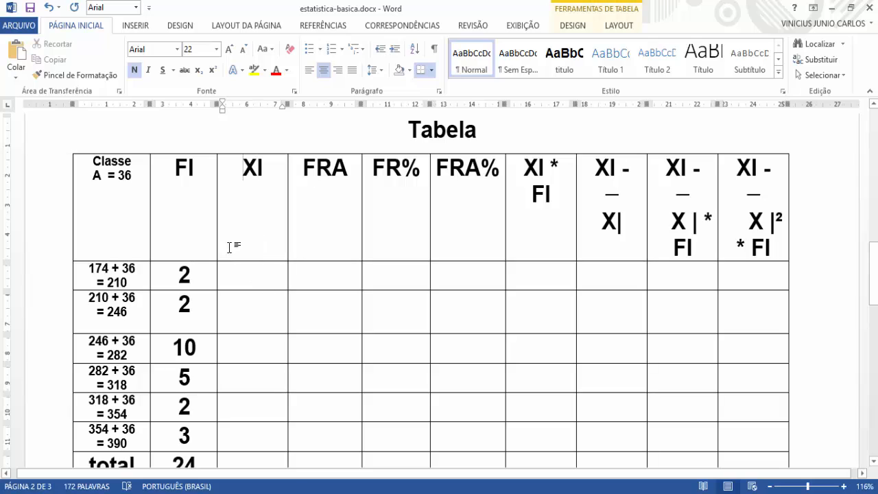
pyautogui.click(257, 284)
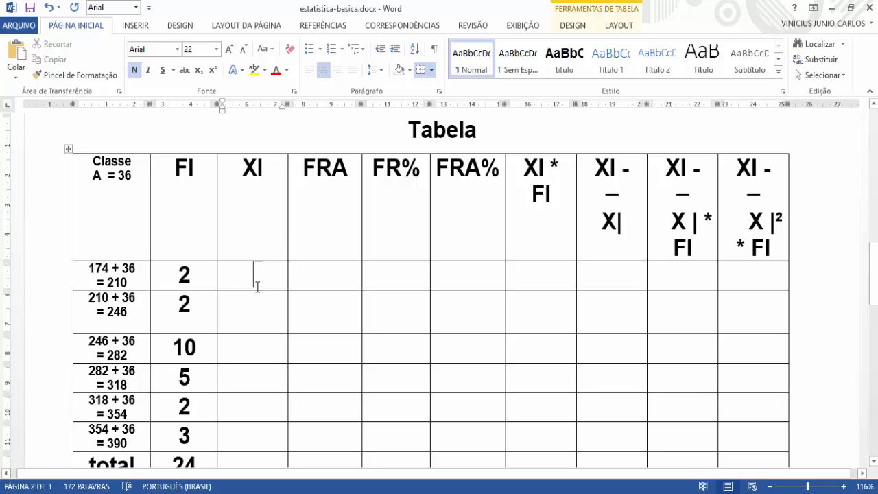
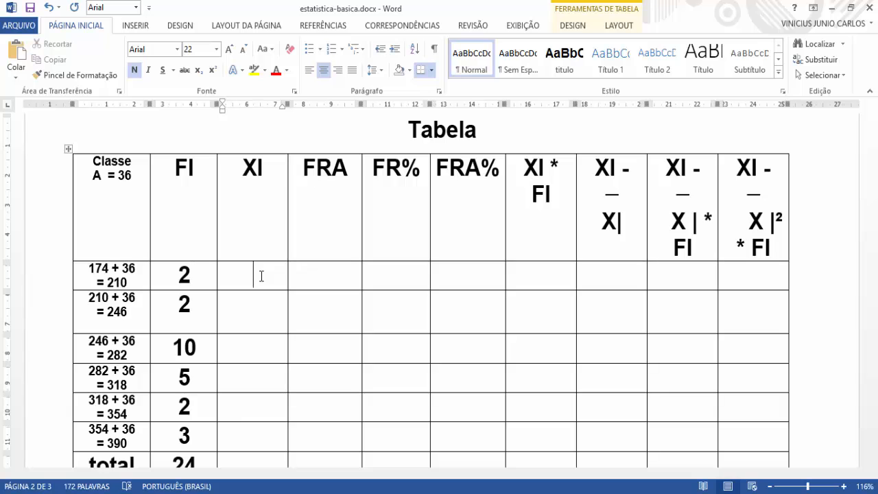
# Step: Enter the midpoint expression 174 + 210 /2 in the first class's XI cell
pyautogui.scroll(-8, 372, 348)
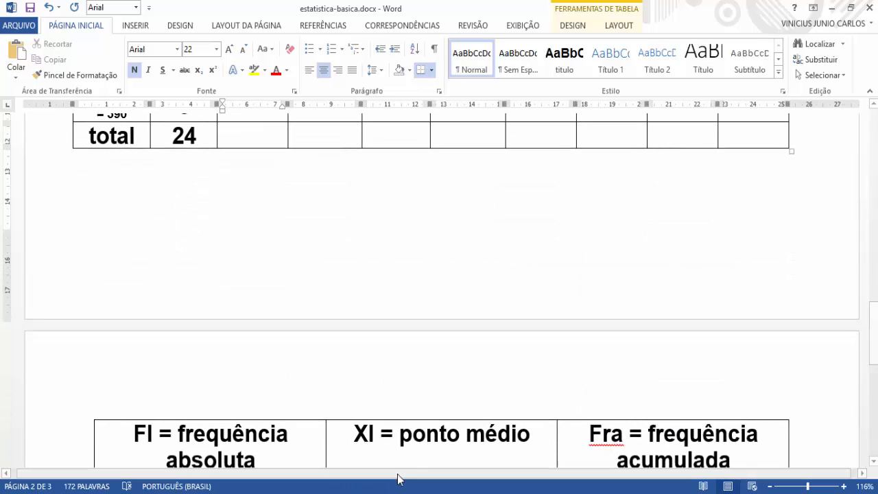
pyautogui.scroll(8, 386, 437)
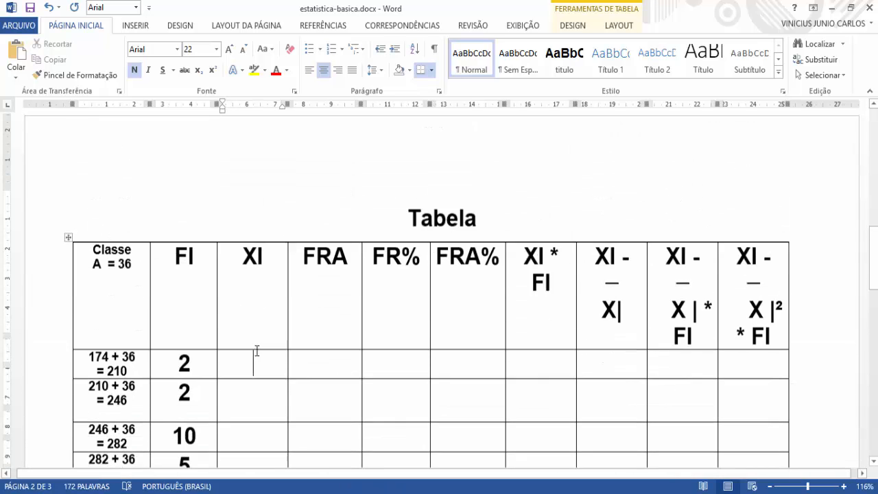
pyautogui.scroll(-3, 259, 334)
pyautogui.write('172')
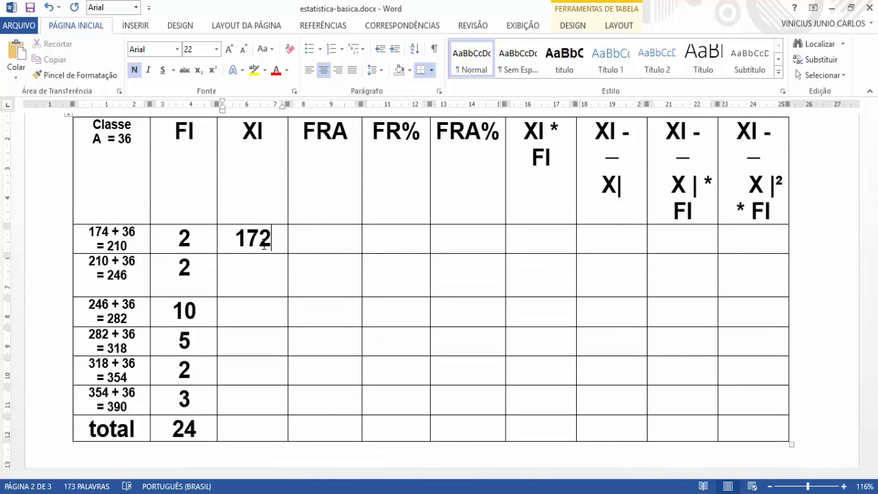
pyautogui.press('BackSpace')
pyautogui.write('4')
pyautogui.write('+ 210')
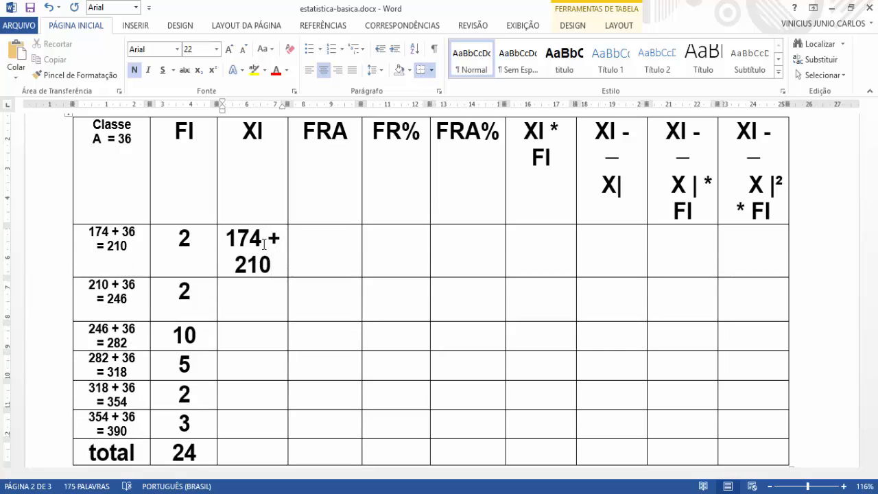
pyautogui.write(' /2')
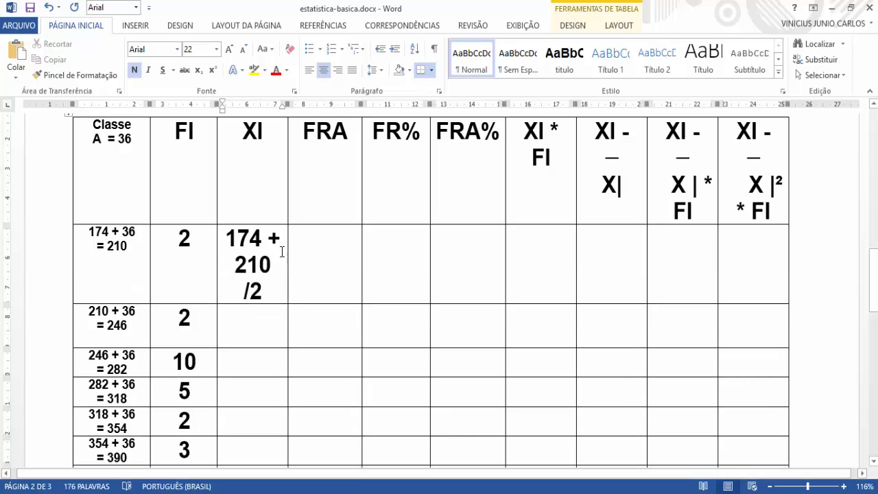
pyautogui.moveTo(266, 293); pyautogui.dragTo(235, 219)
pyautogui.click(262, 291)
pyautogui.moveTo(261, 291); pyautogui.dragTo(228, 235)
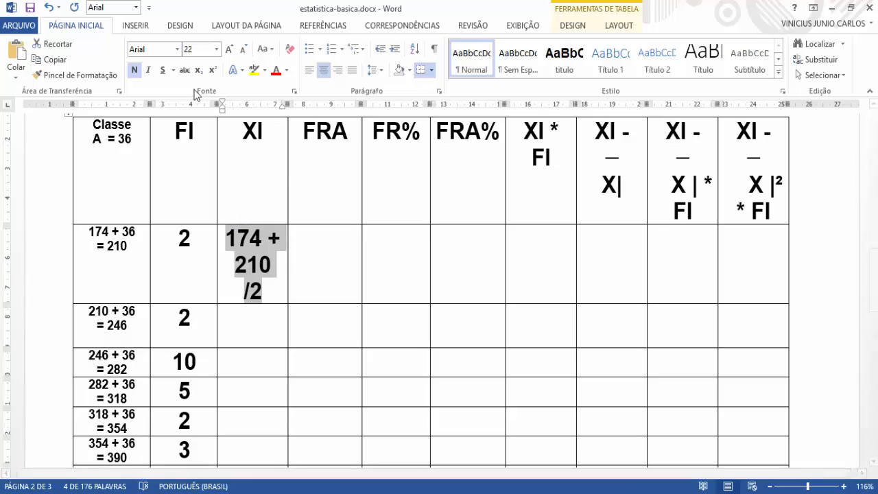
pyautogui.click(216, 49)
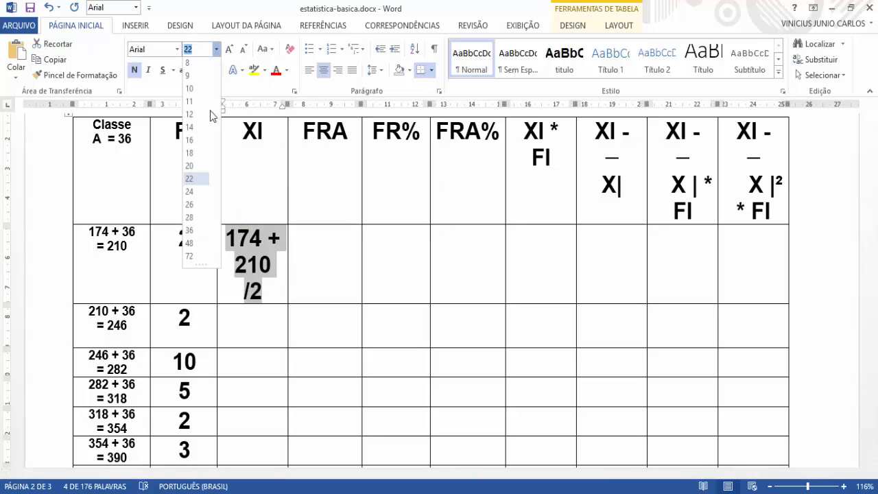
pyautogui.click(65, 260)
pyautogui.click(63, 261)
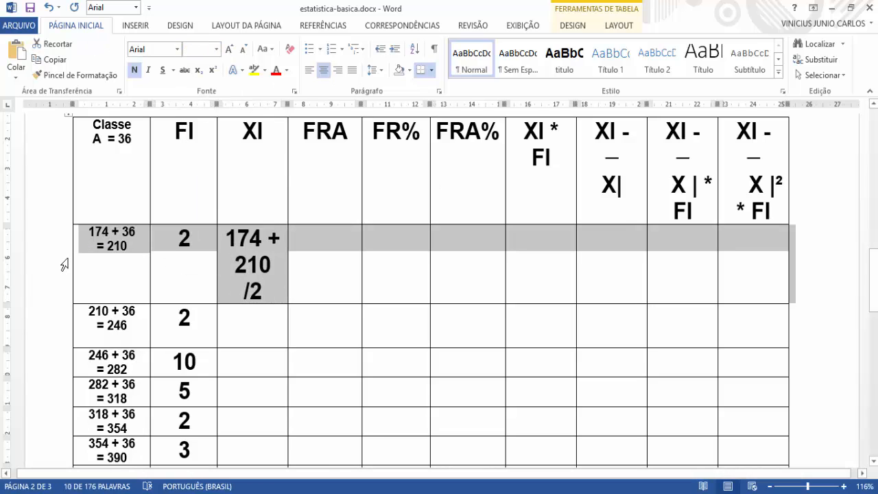
pyautogui.click(246, 267)
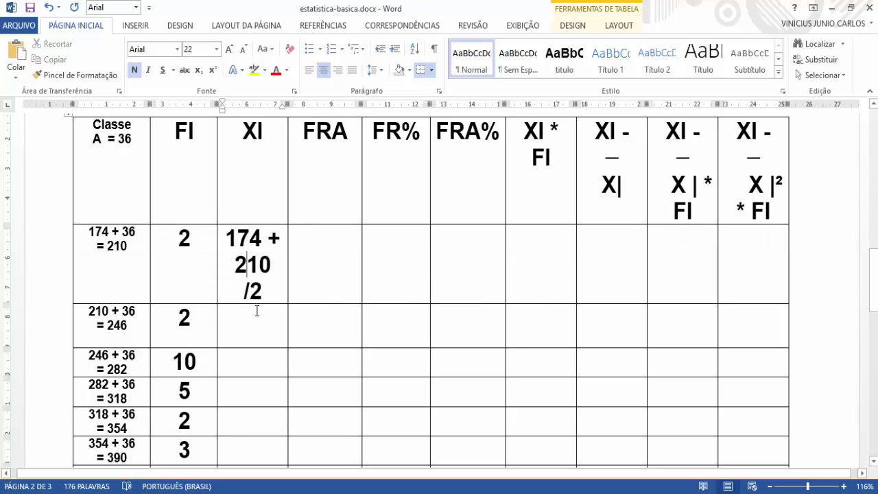
# Step: Set the font size of the midpoint expression in the first class's XI cell to 12
pyautogui.moveTo(262, 297); pyautogui.dragTo(232, 238)
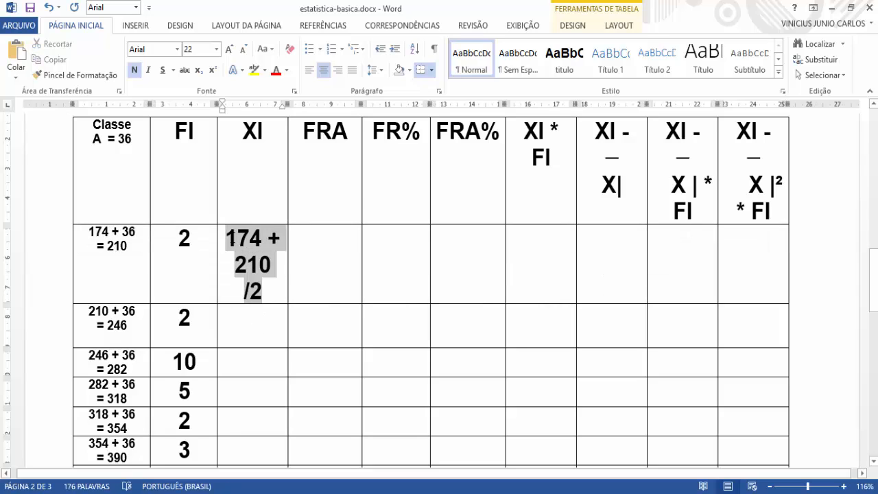
pyautogui.click(216, 49)
pyautogui.click(190, 116)
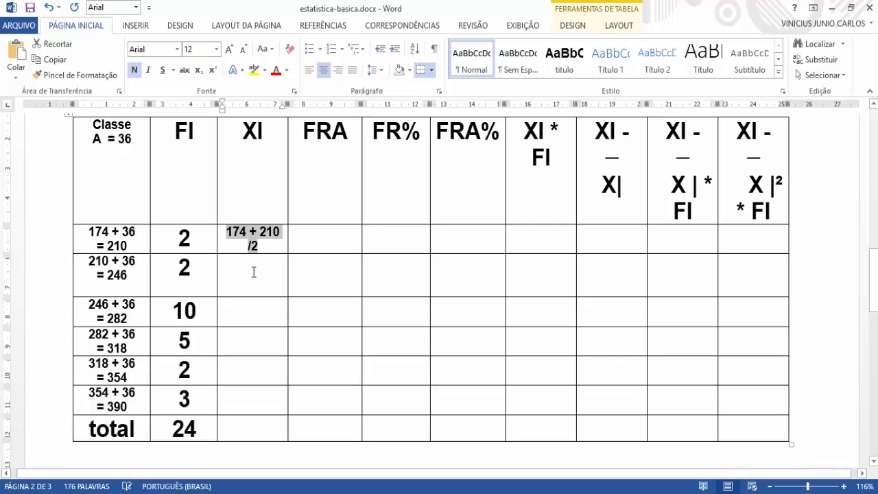
pyautogui.click(260, 247)
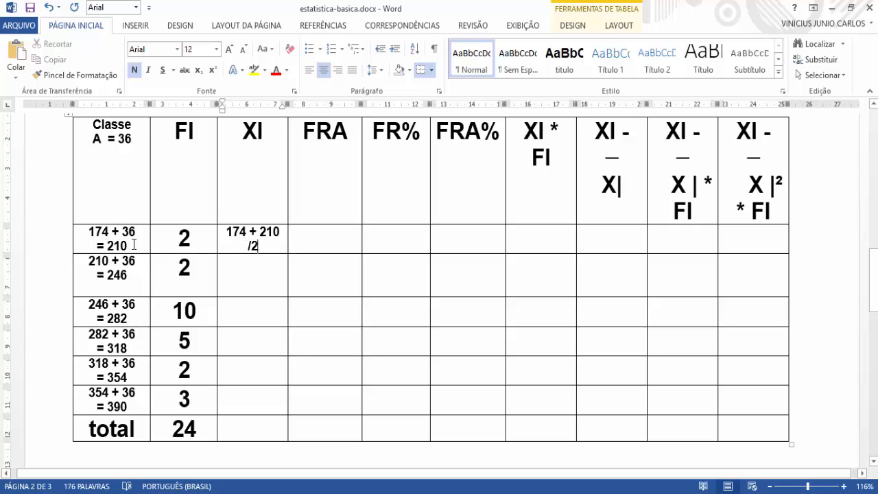
# Step: Check the first class's upper limit 210 and compare the class limits with the Rol values at the start of the document
pyautogui.moveTo(134, 244); pyautogui.dragTo(107, 246)
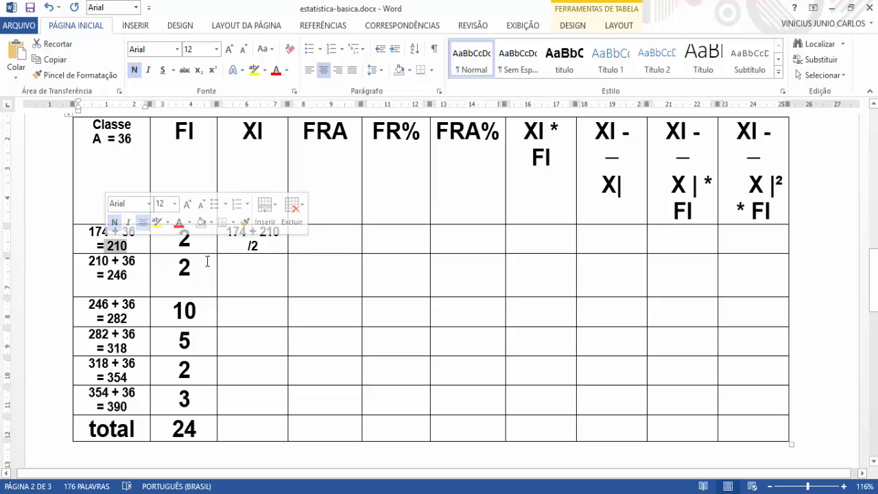
pyautogui.scroll(1, 285, 282)
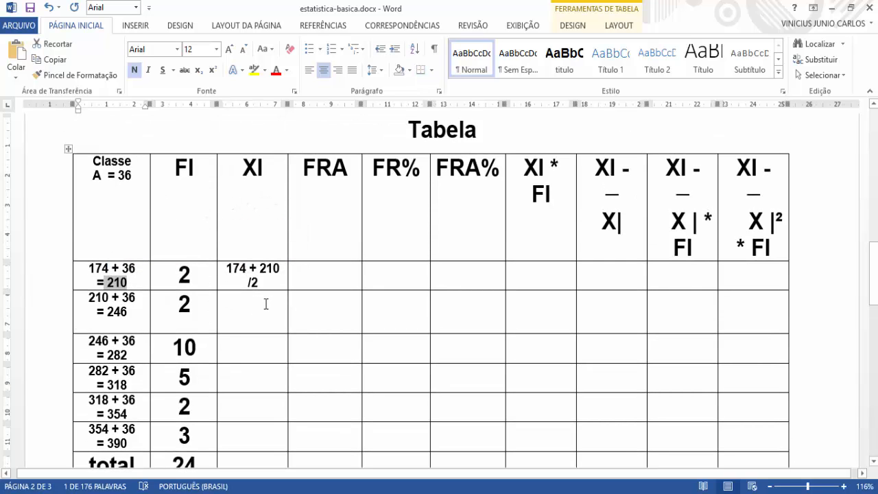
pyautogui.scroll(10, 215, 327)
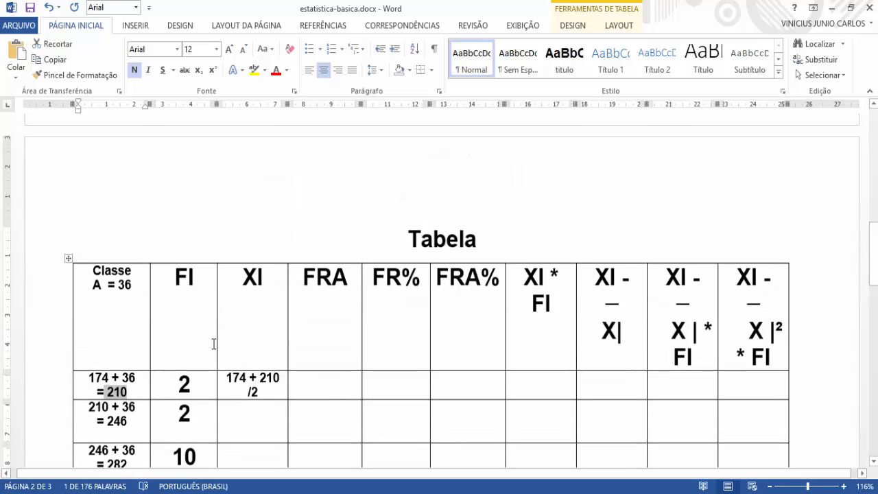
pyautogui.scroll(6, 215, 327)
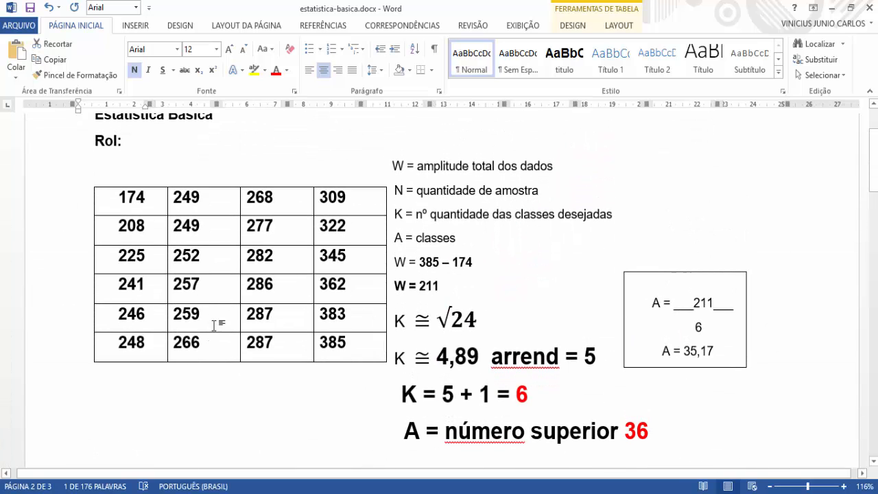
pyautogui.scroll(-12, 215, 321)
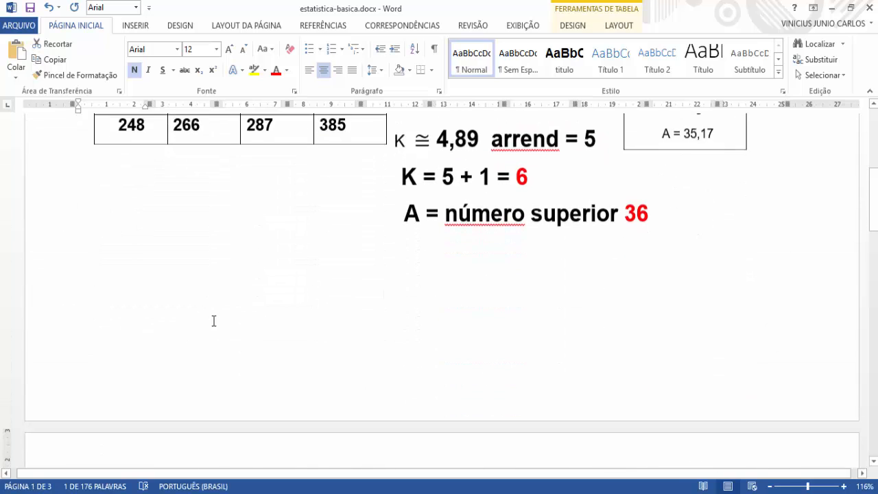
pyautogui.scroll(-1, 266, 353)
pyautogui.click(253, 283)
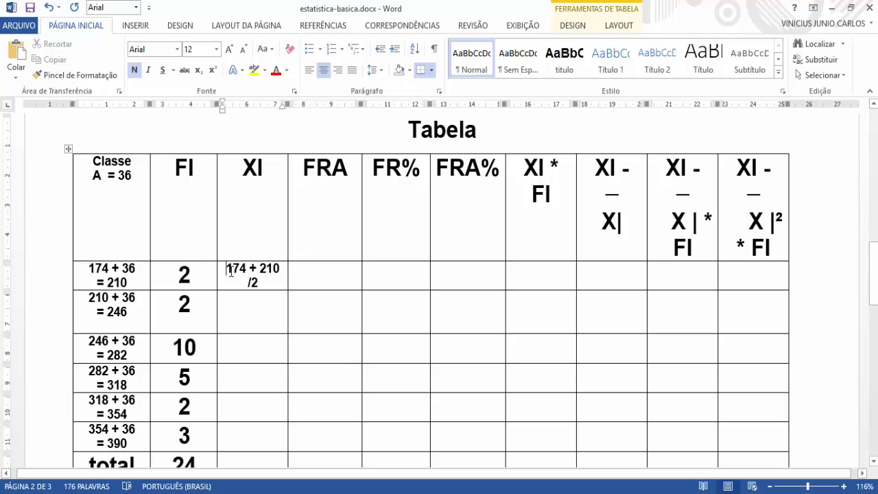
# Step: Enclose the sum 174 + 210 in parentheses in the first class's XI cell
pyautogui.click(228, 269)
pyautogui.click(275, 284)
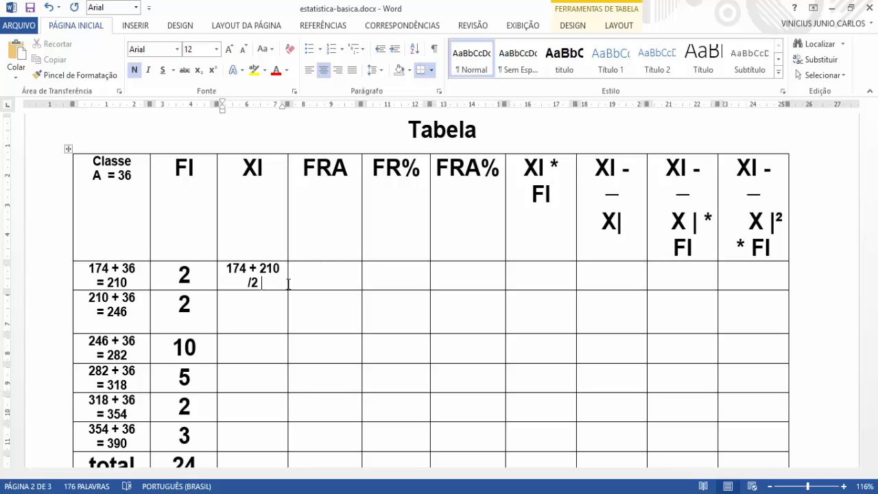
pyautogui.click(225, 268)
pyautogui.write('(')
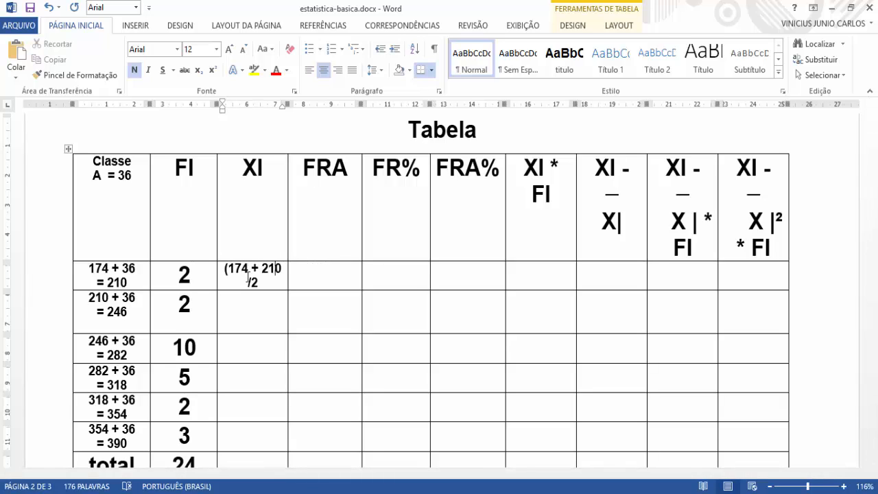
pyautogui.write(')')
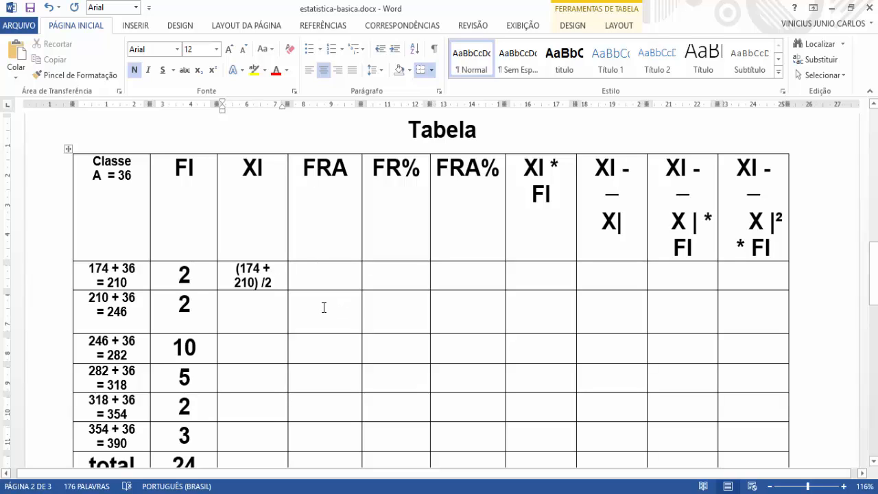
# Step: Add the result = 192 on a new line beneath the expression in the first class's XI cell
pyautogui.press('Return')
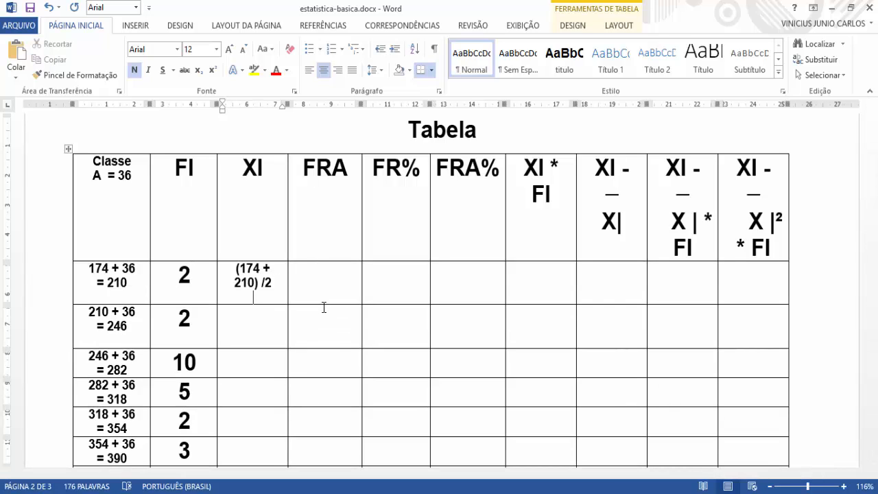
pyautogui.write('=')
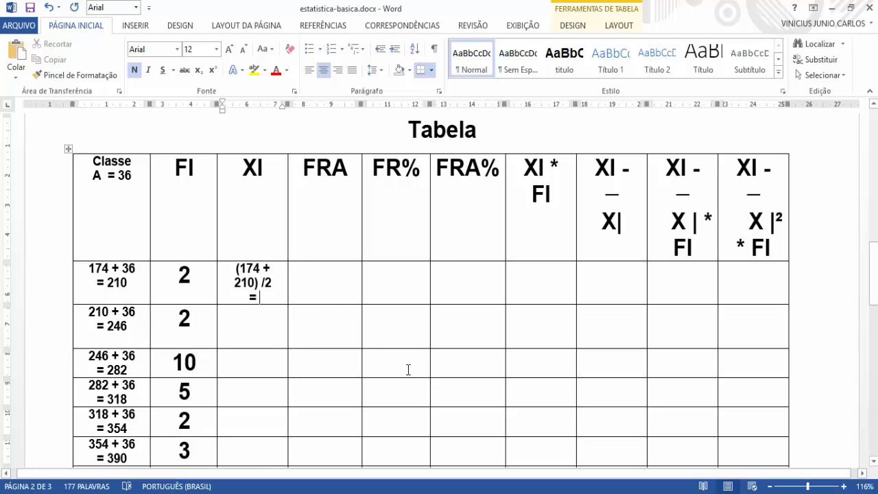
pyautogui.write(' 1922')
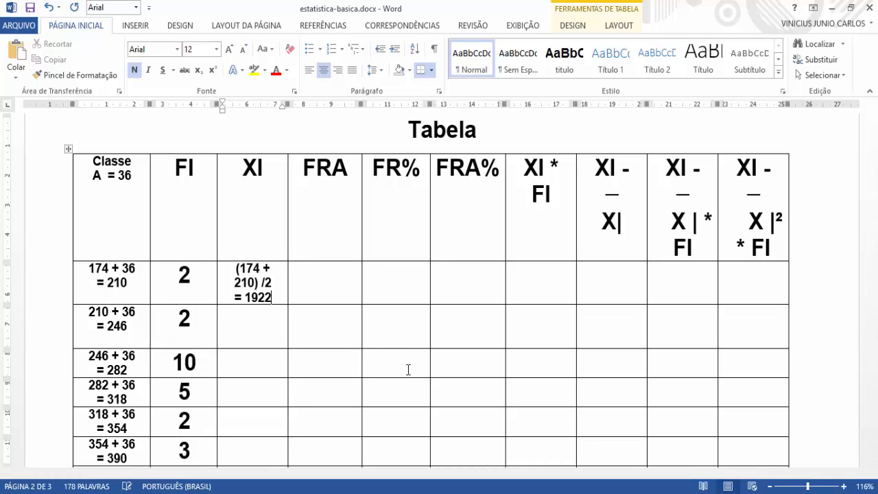
pyautogui.press('BackSpace')
# Step: Switch to the Calculator and compute 174 + 210 divided by 2 to verify the first class's midpoint
pyautogui.hotkey('alt', 'Tab')
pyautogui.click(645, 272)
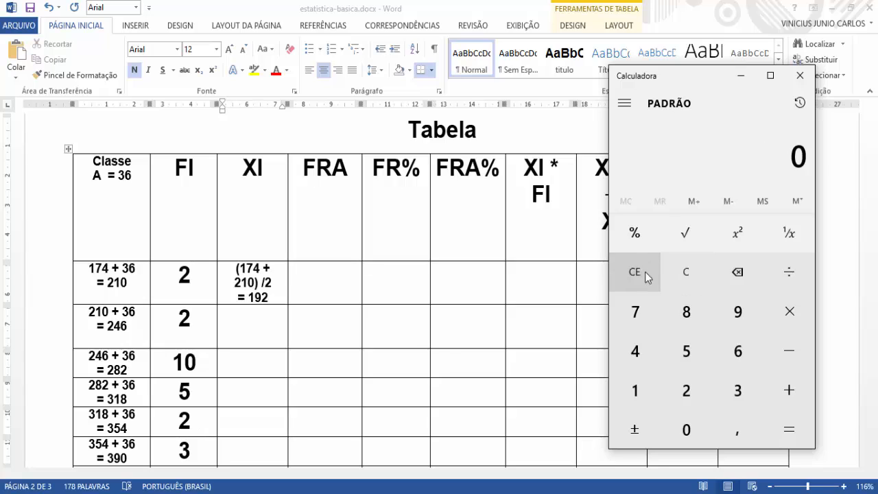
pyautogui.click(628, 391)
pyautogui.click(637, 314)
pyautogui.click(635, 351)
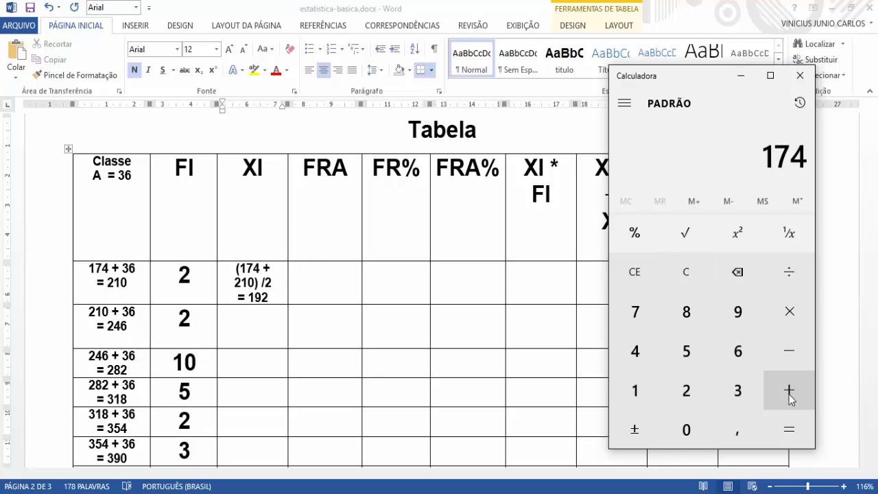
pyautogui.click(791, 397)
pyautogui.click(669, 394)
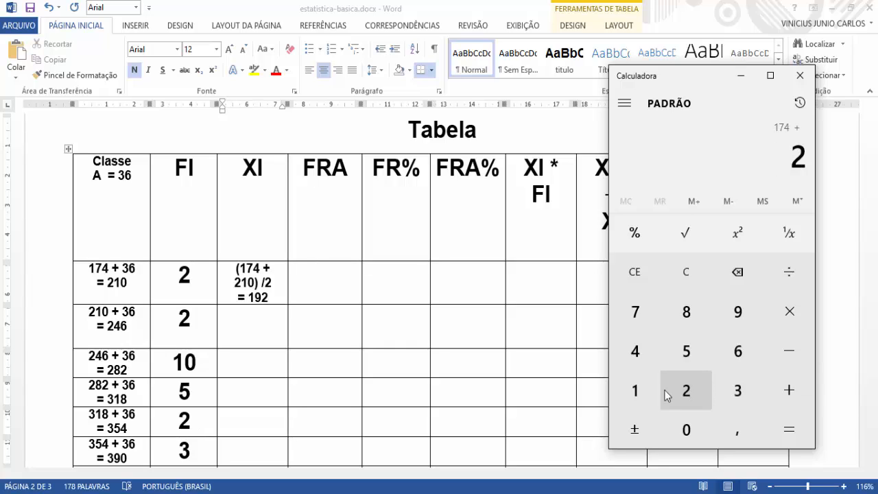
pyautogui.click(645, 396)
pyautogui.click(681, 428)
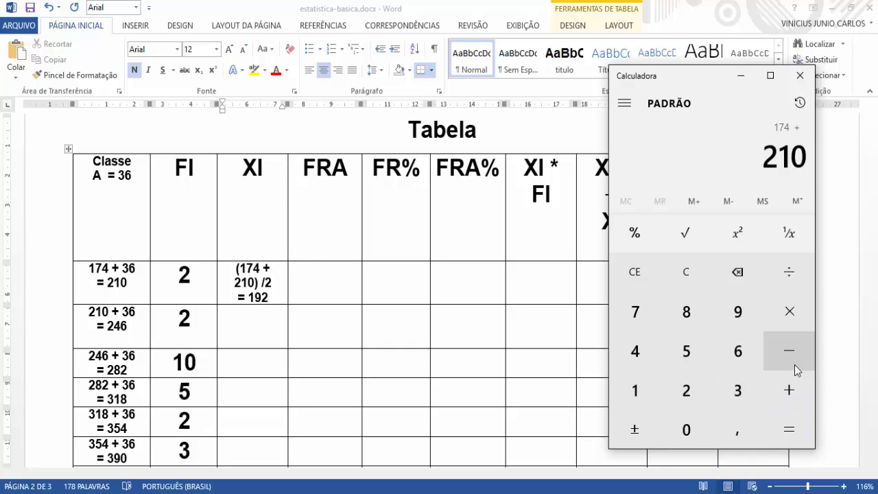
pyautogui.click(791, 274)
pyautogui.click(688, 392)
pyautogui.click(777, 426)
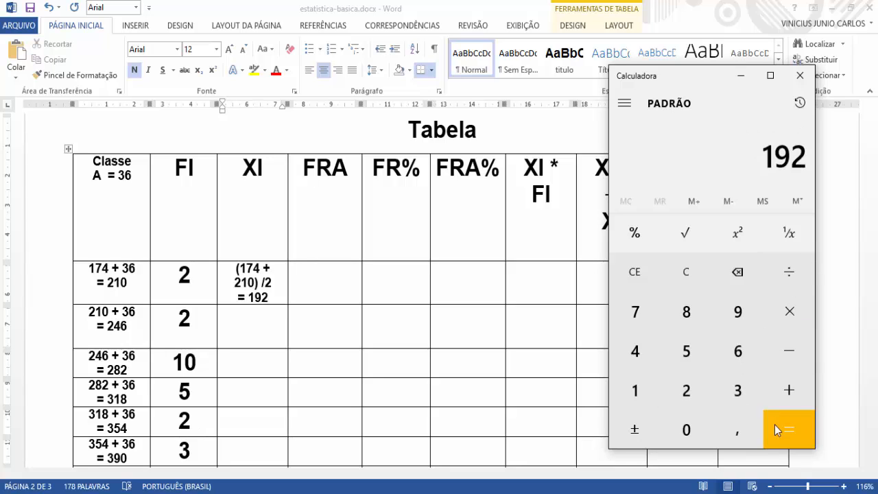
# Step: Return to the Word table, enter 210 in the second class's XI cell, and check that class's upper limit
pyautogui.click(253, 336)
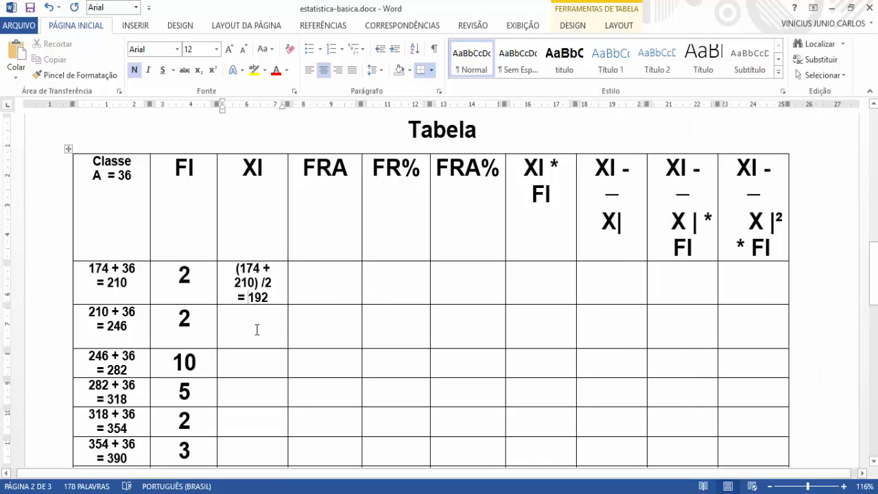
pyautogui.click(256, 330)
pyautogui.doubleClick(121, 283)
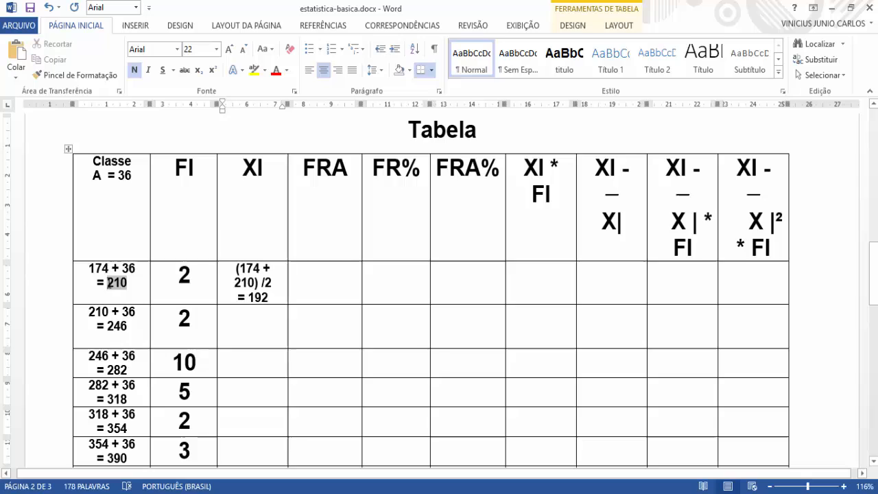
pyautogui.click(254, 329)
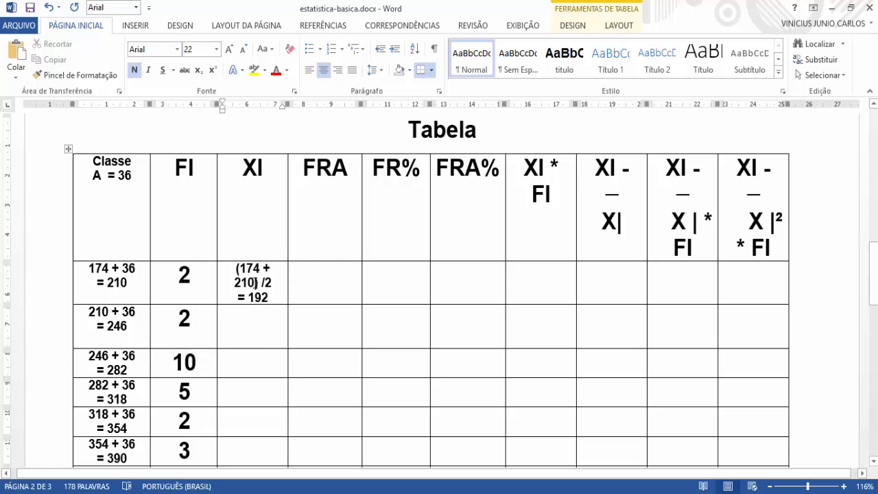
pyautogui.write('210')
pyautogui.moveTo(132, 325); pyautogui.dragTo(113, 325)
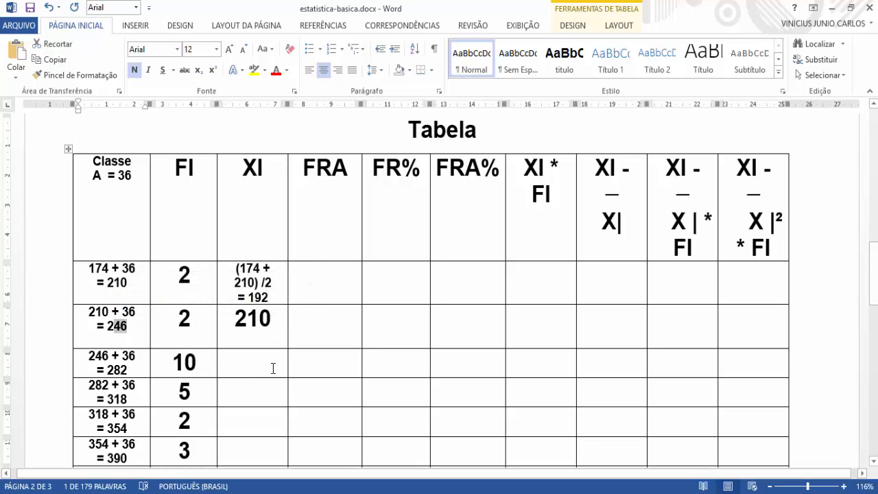
# Step: Set the font size of the empty paragraph below the table to 12
pyautogui.scroll(-5, 279, 346)
pyautogui.click(271, 325)
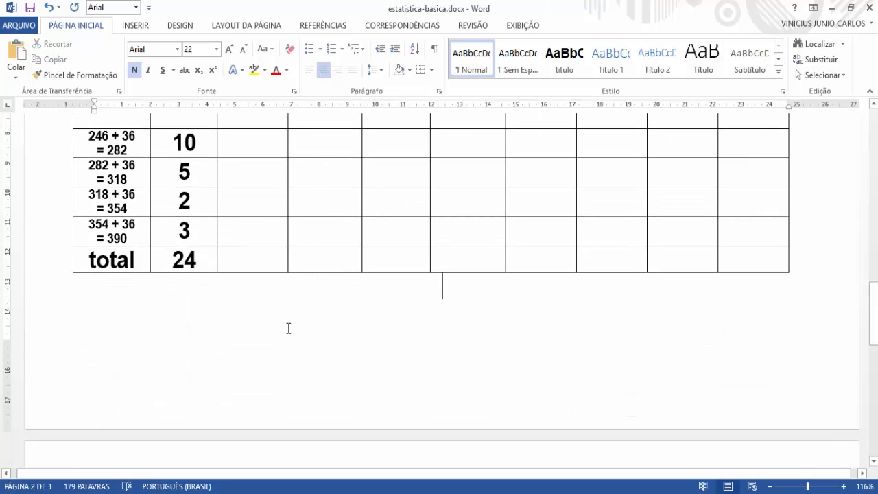
pyautogui.click(217, 49)
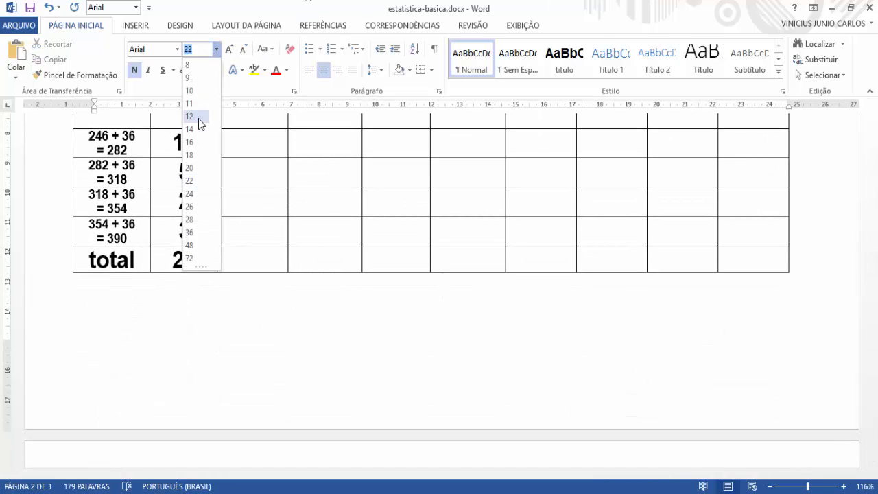
pyautogui.click(192, 117)
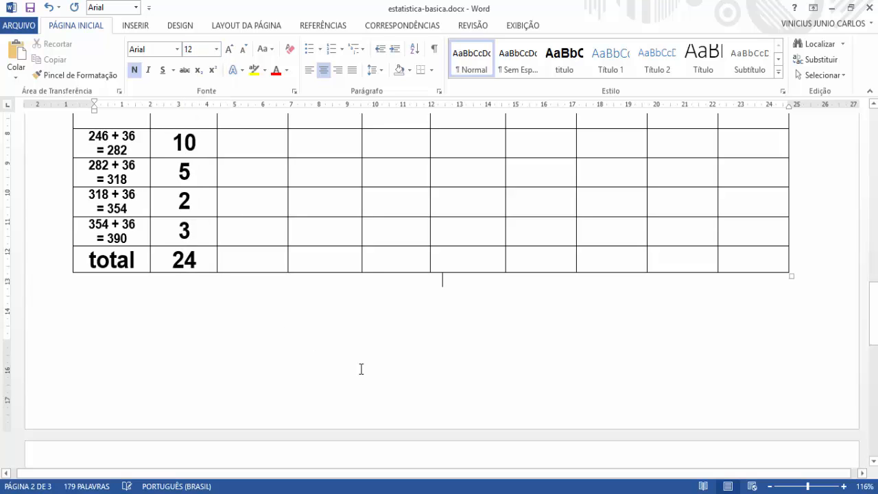
# Step: Set the font size of 210 in the second class's XI cell to 12
pyautogui.scroll(5, 372, 261)
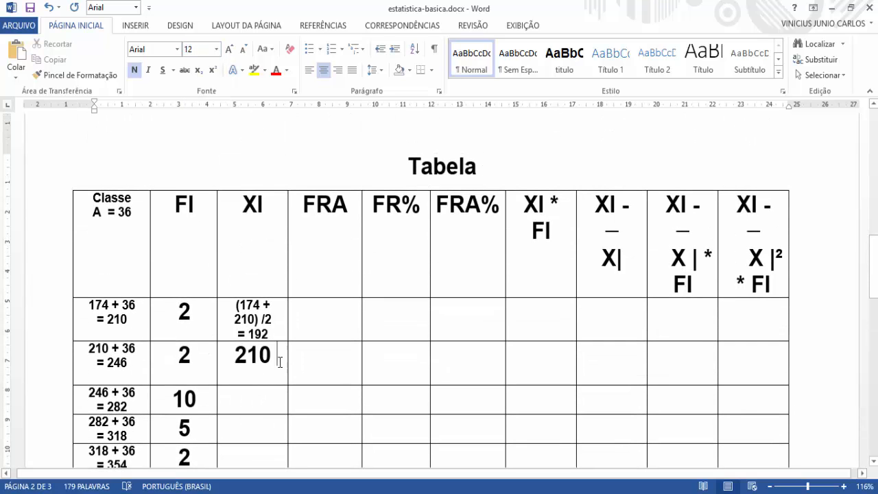
pyautogui.moveTo(277, 357); pyautogui.dragTo(236, 362)
pyautogui.click(217, 49)
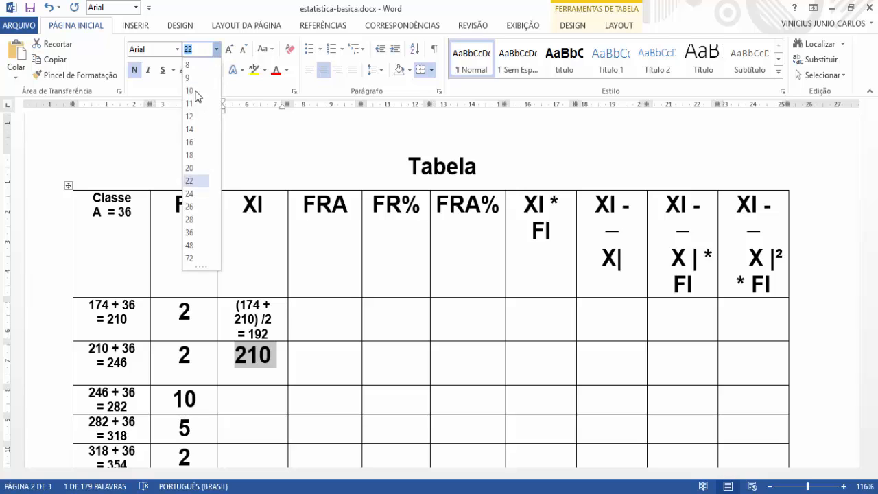
pyautogui.click(191, 117)
# Step: Set the font size of the empty XI cells from the third class down to the total row to 12
pyautogui.scroll(-3, 253, 274)
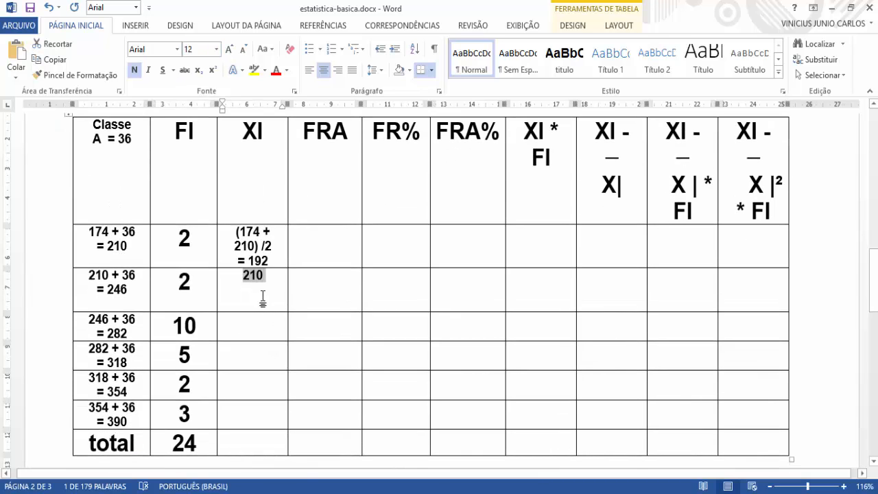
pyautogui.click(261, 300)
pyautogui.scroll(-3, 352, 401)
pyautogui.scroll(-1, 352, 401)
pyautogui.click(219, 209)
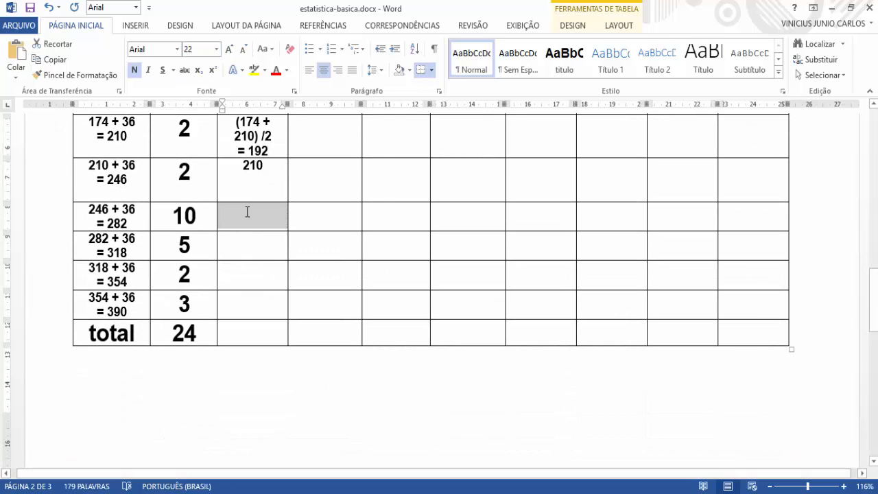
pyautogui.click(250, 211)
pyautogui.moveTo(250, 212); pyautogui.dragTo(283, 336)
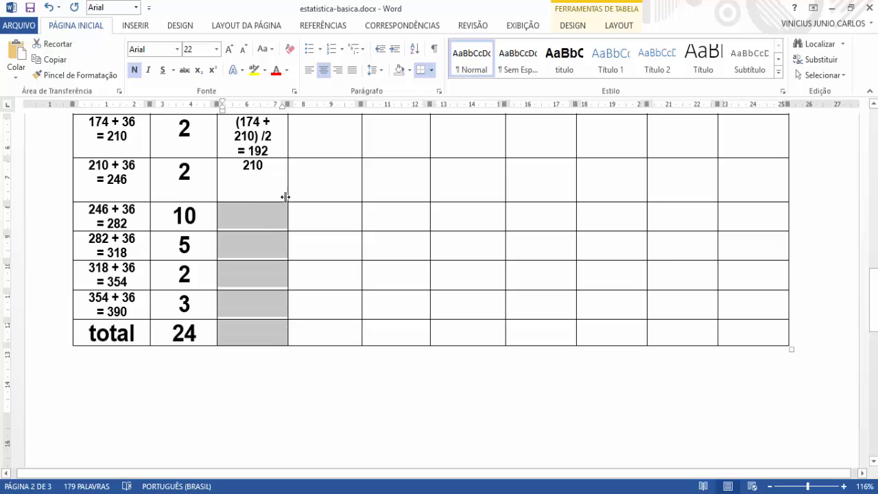
pyautogui.click(216, 49)
pyautogui.click(254, 215)
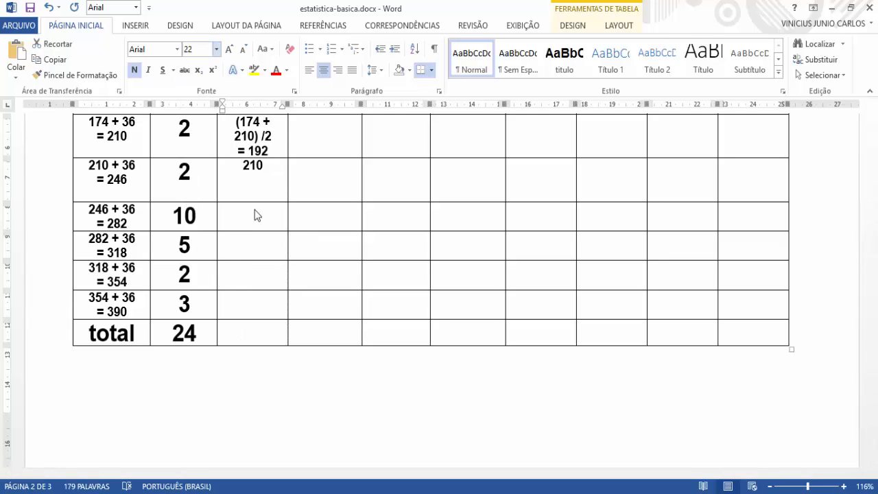
# Step: Complete the second class's XI cell so it reads (210 + 246) / 2 = 228
pyautogui.click(265, 169)
pyautogui.scroll(3, 265, 247)
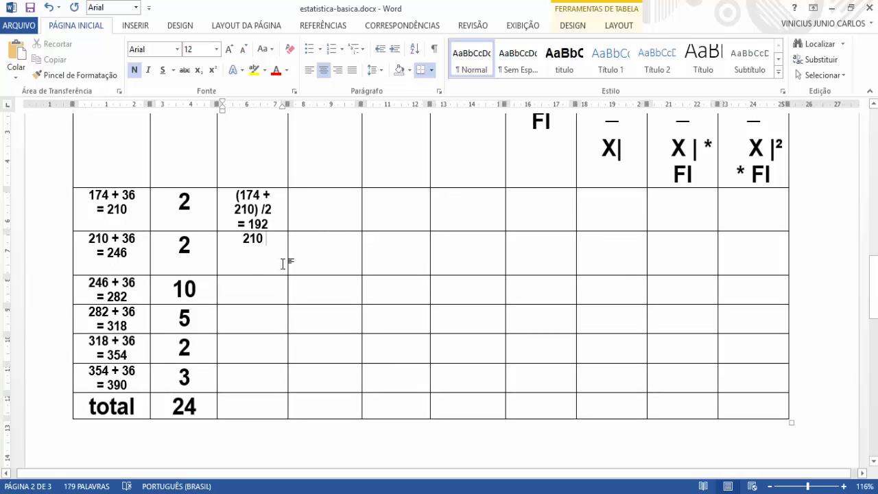
pyautogui.press('Home')
pyautogui.write('(')
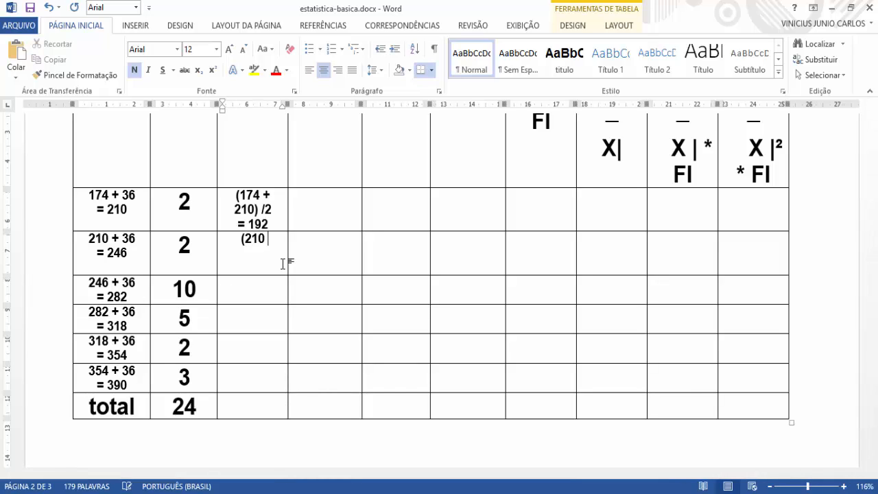
pyautogui.write('+ 25')
pyautogui.press('BackSpace')
pyautogui.write('46')
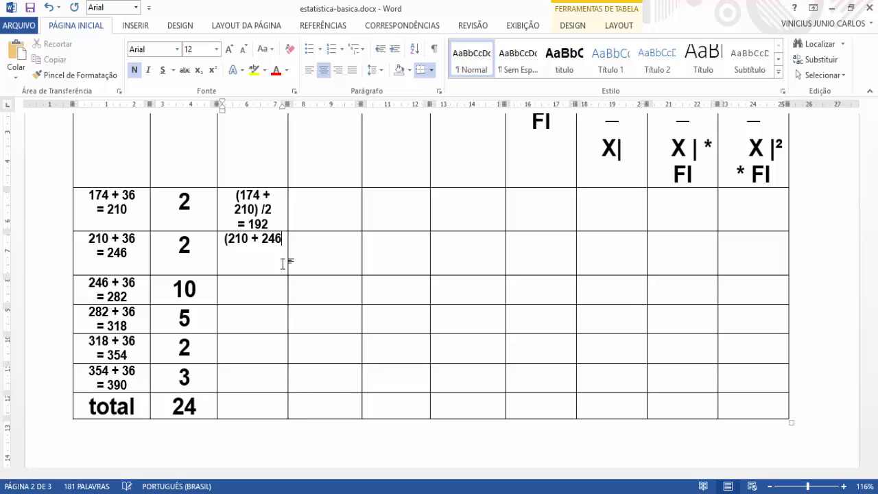
pyautogui.write(') / 2')
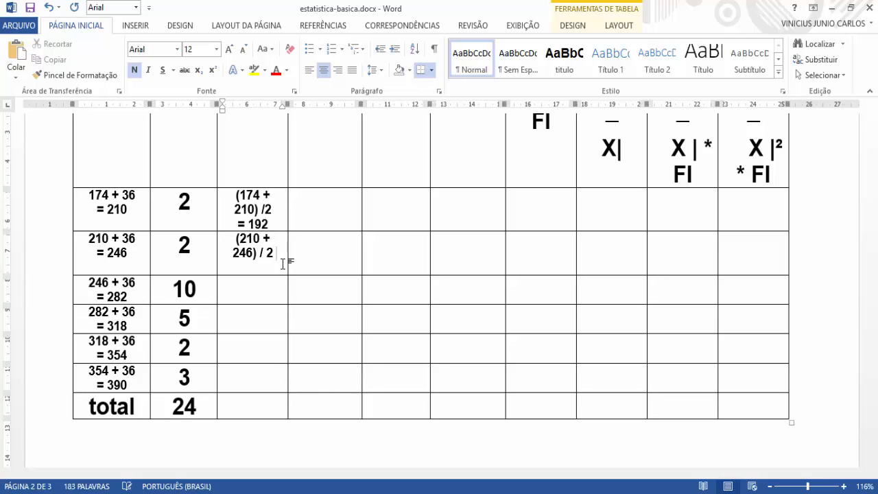
pyautogui.write(' = ')
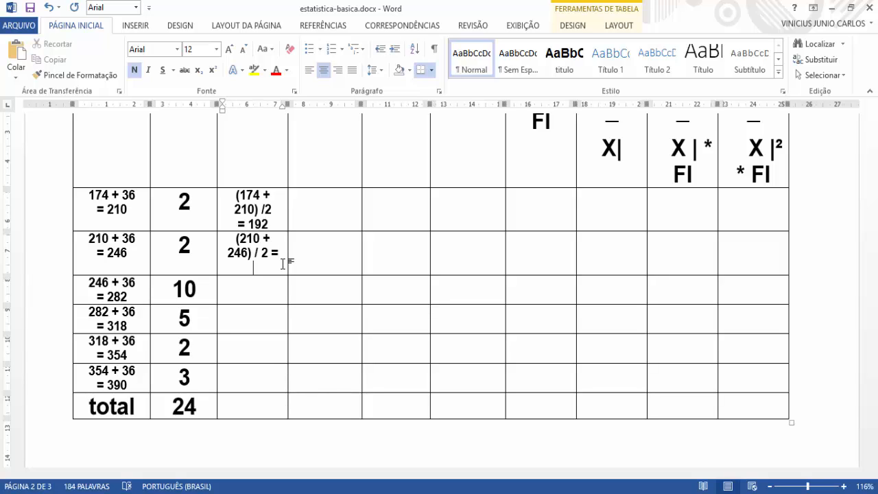
pyautogui.write('228')
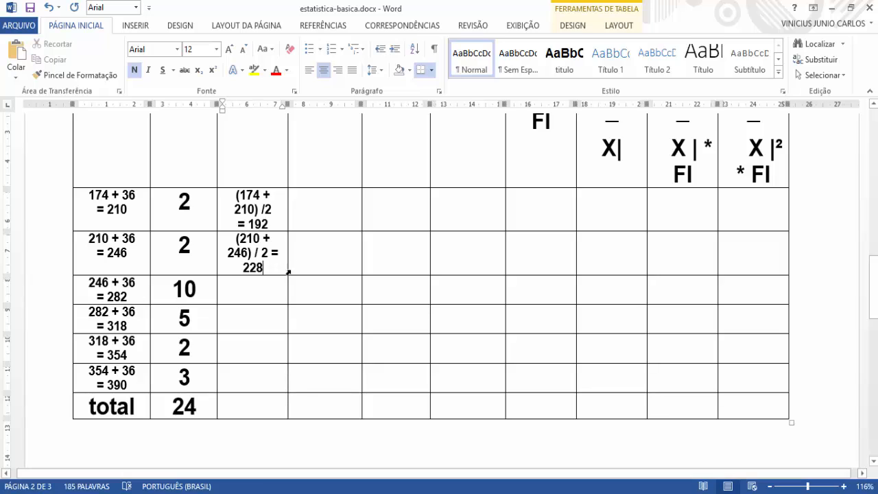
pyautogui.press('Down')
# Step: Switch to the Calculator and try computing 192 + 246 divided by 2
pyautogui.hotkey('alt', 'Tab')
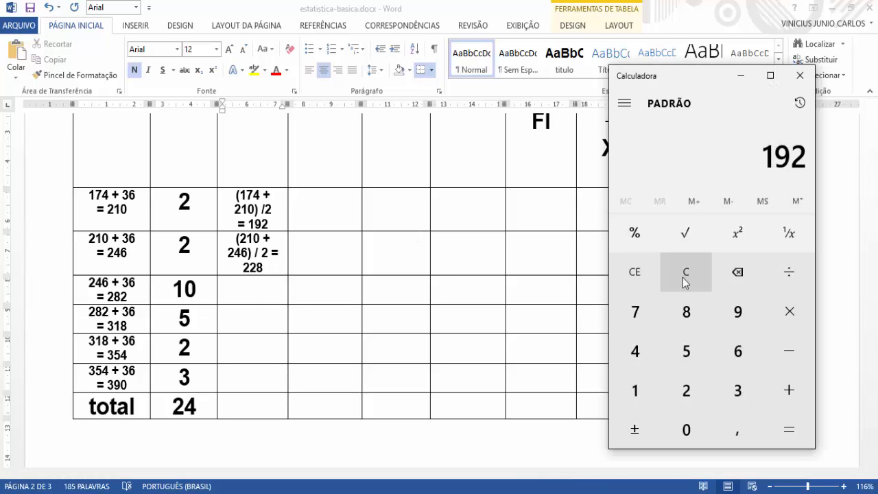
pyautogui.click(636, 274)
pyautogui.write('19')
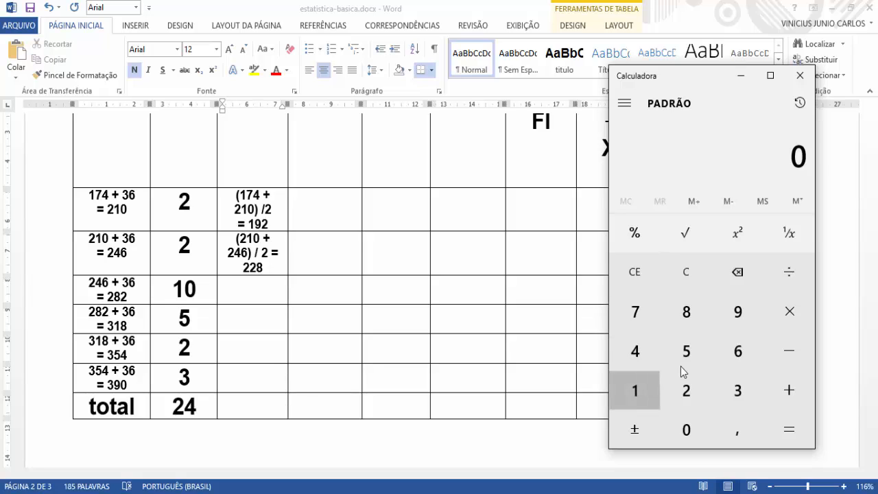
pyautogui.click(688, 405)
pyautogui.click(789, 391)
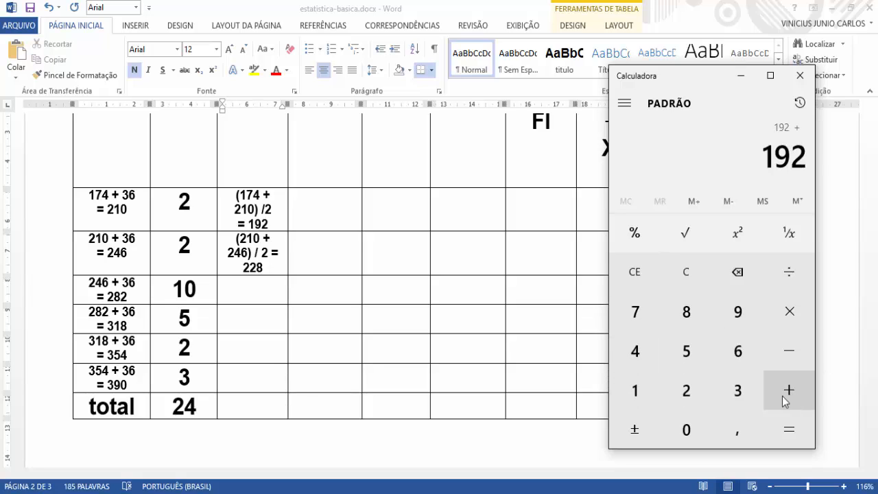
pyautogui.click(708, 376)
pyautogui.click(635, 352)
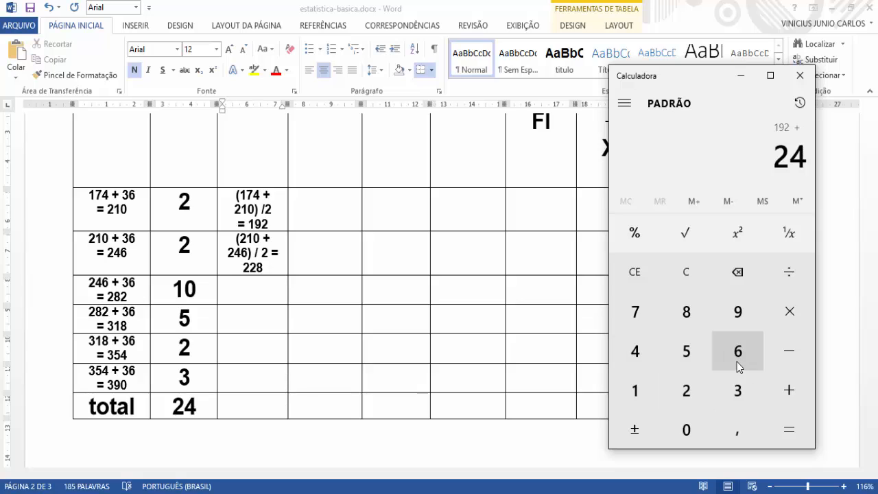
pyautogui.click(737, 361)
pyautogui.click(790, 417)
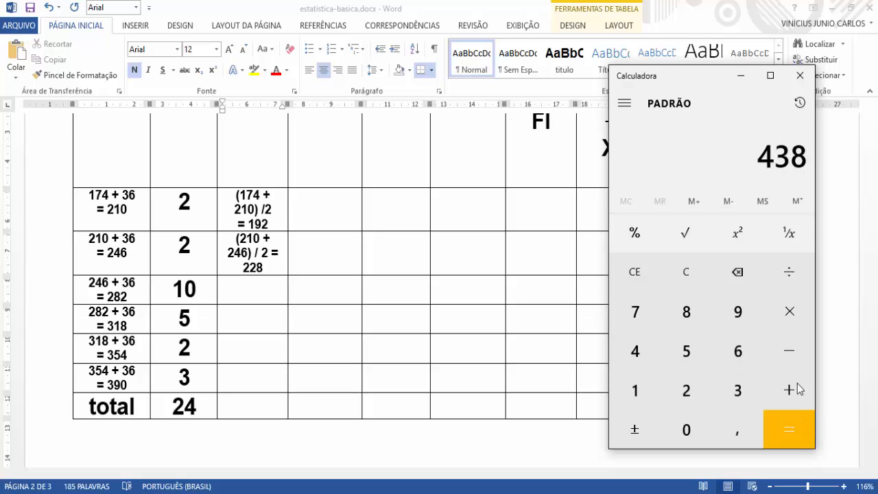
pyautogui.click(784, 278)
pyautogui.click(687, 402)
pyautogui.click(803, 435)
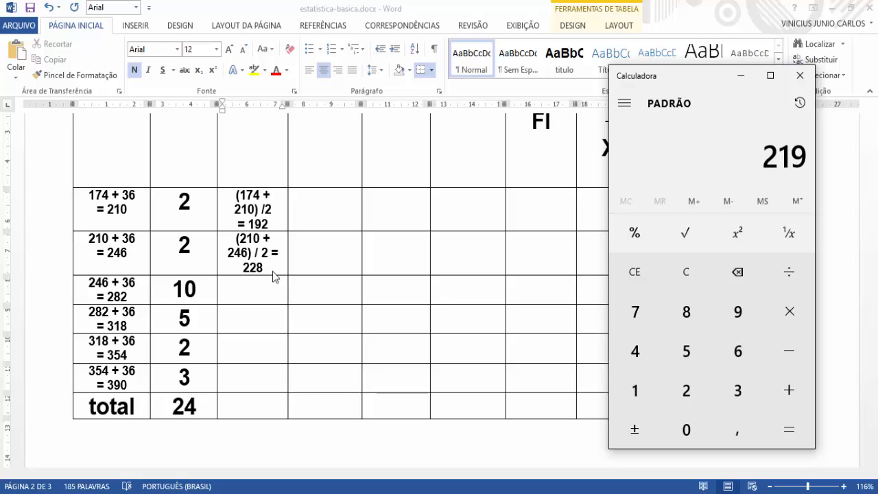
# Step: Clear the Calculator and compute 210 + 246 divided by 2 to verify the second class's midpoint
pyautogui.click(635, 271)
pyautogui.click(685, 384)
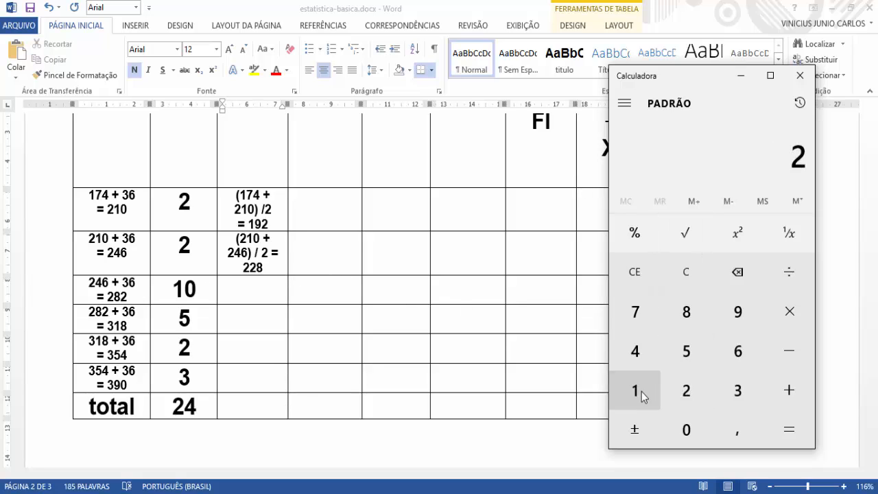
pyautogui.click(641, 391)
pyautogui.click(707, 430)
pyautogui.click(786, 391)
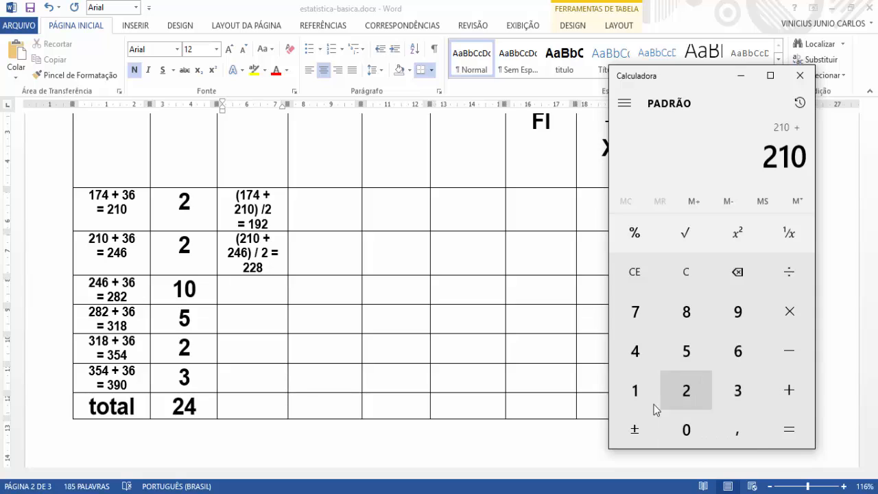
pyautogui.click(686, 391)
pyautogui.click(635, 351)
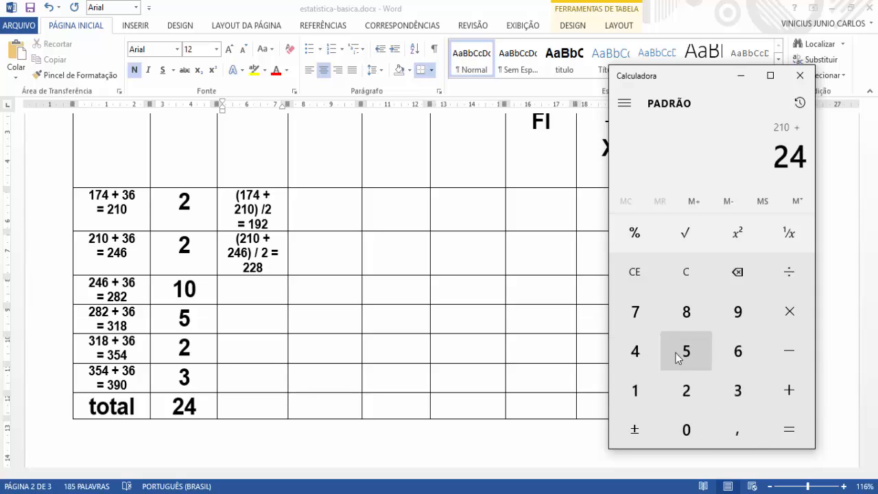
pyautogui.click(738, 350)
pyautogui.click(799, 422)
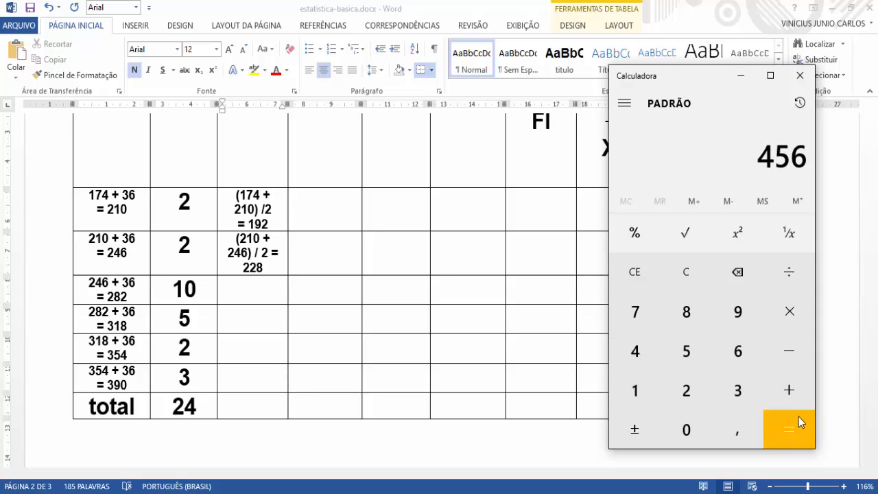
pyautogui.click(789, 274)
pyautogui.click(686, 390)
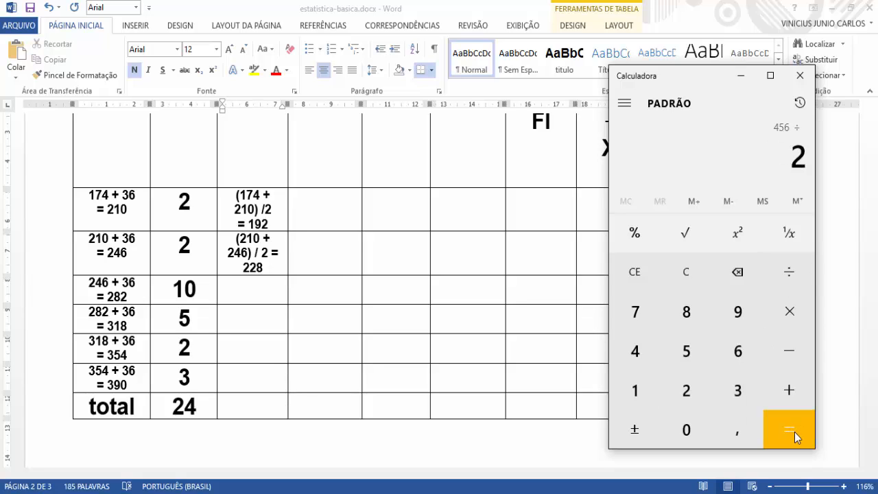
pyautogui.click(793, 432)
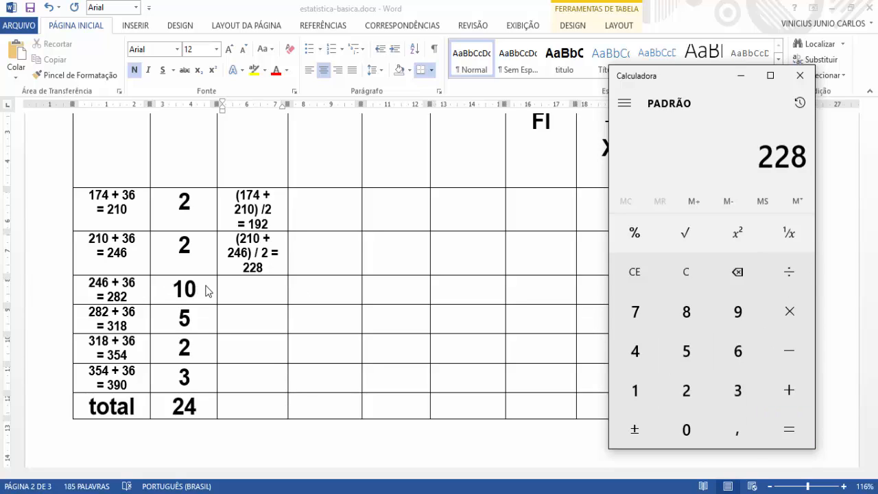
# Step: Return to the Word table and enter 246 + 282 /2 = in the third class's XI cell, with 264 on a new line
pyautogui.click(247, 294)
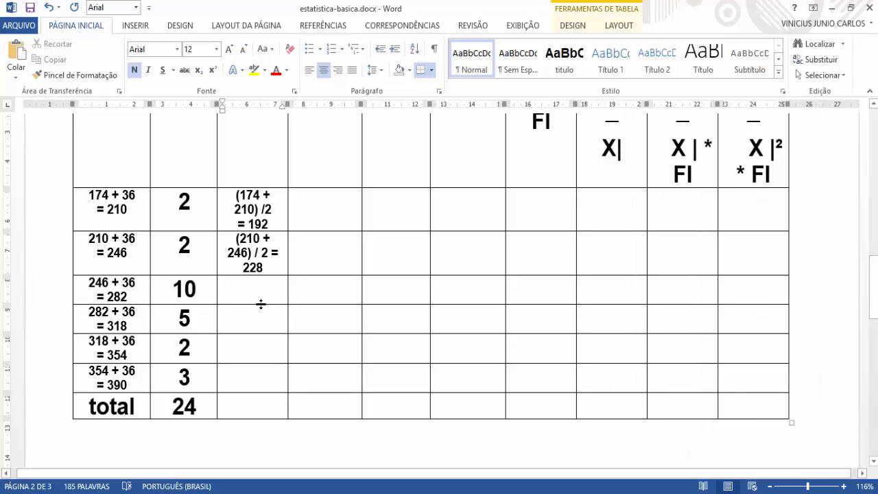
pyautogui.write('24')
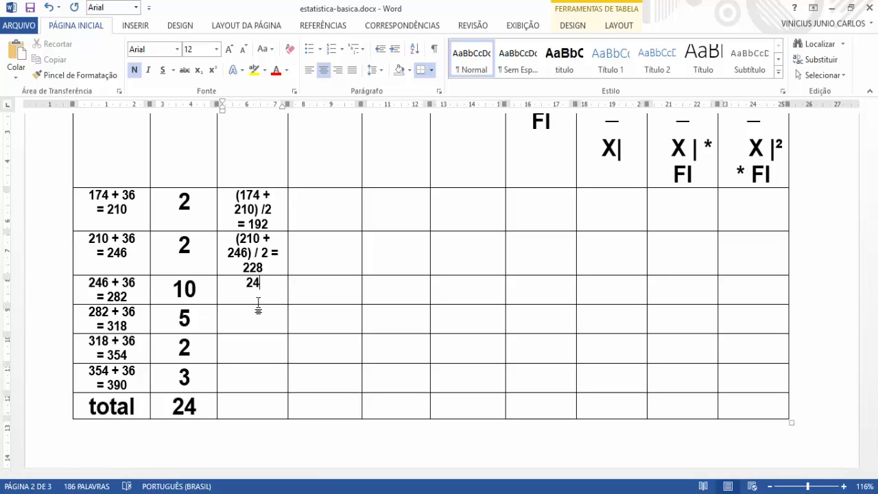
pyautogui.write('6 + 282 /2')
pyautogui.press('Return')
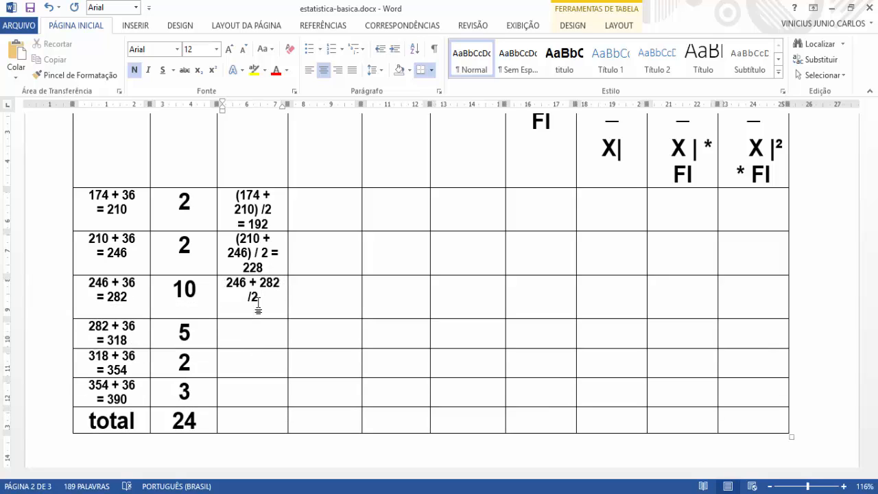
pyautogui.press('BackSpace')
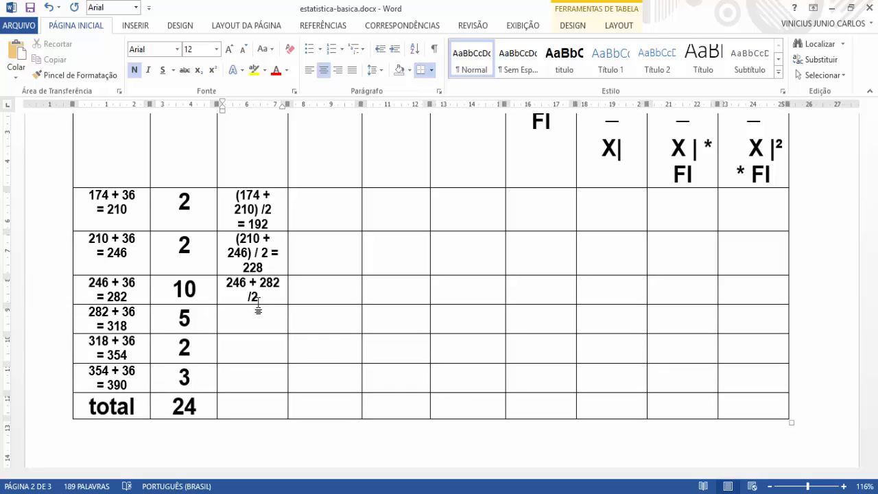
pyautogui.write('=')
pyautogui.press('Return')
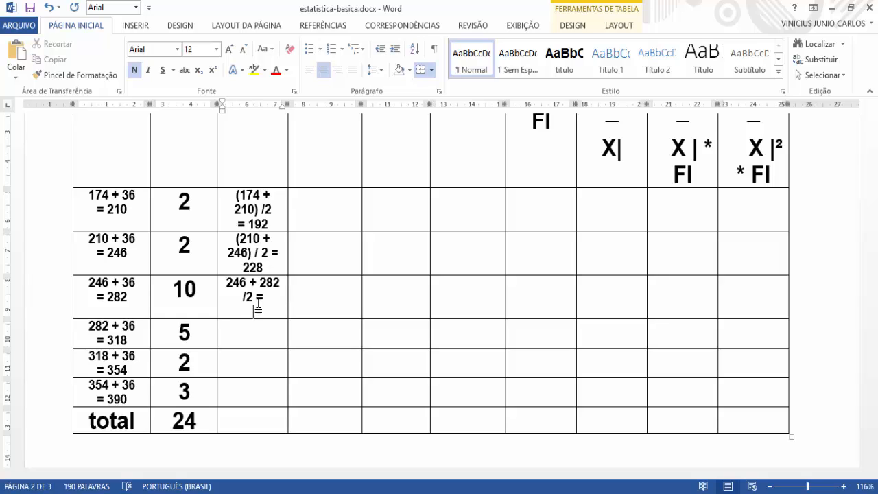
pyautogui.write('264')
# Step: Enter 282 + 318 / 2 = in the fourth class's XI cell, with 300 on a new line
pyautogui.click(259, 336)
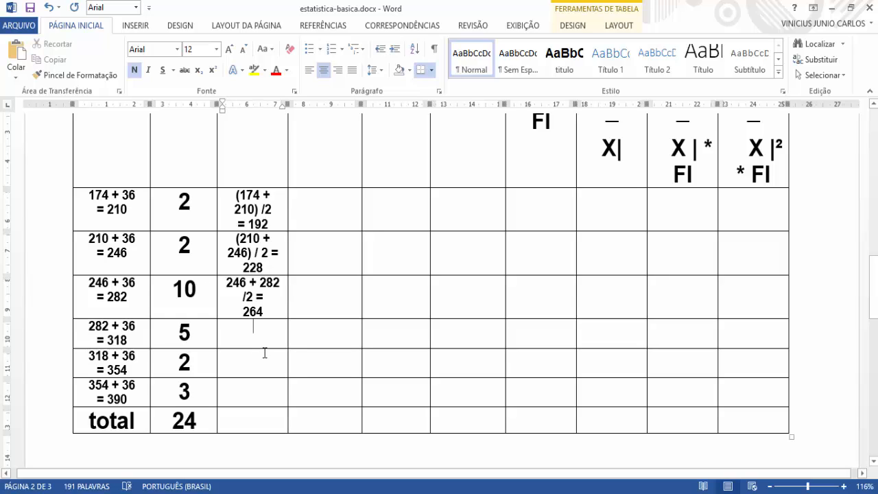
pyautogui.write('2')
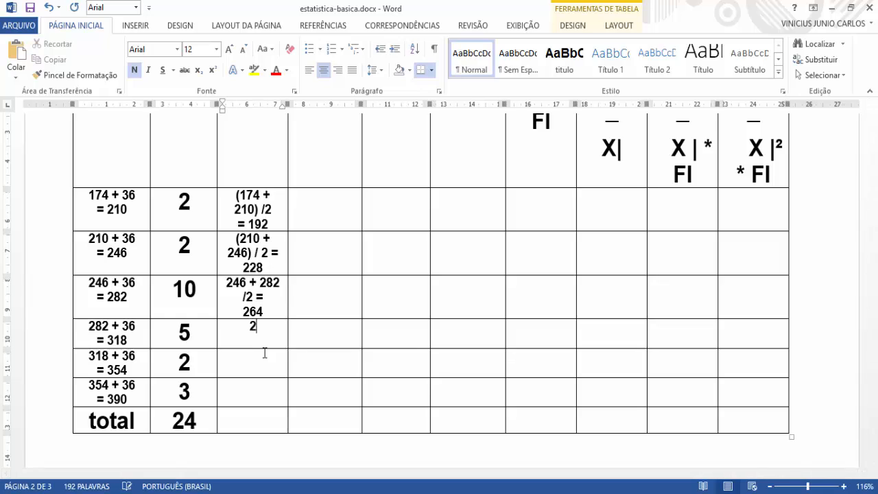
pyautogui.write('82 +')
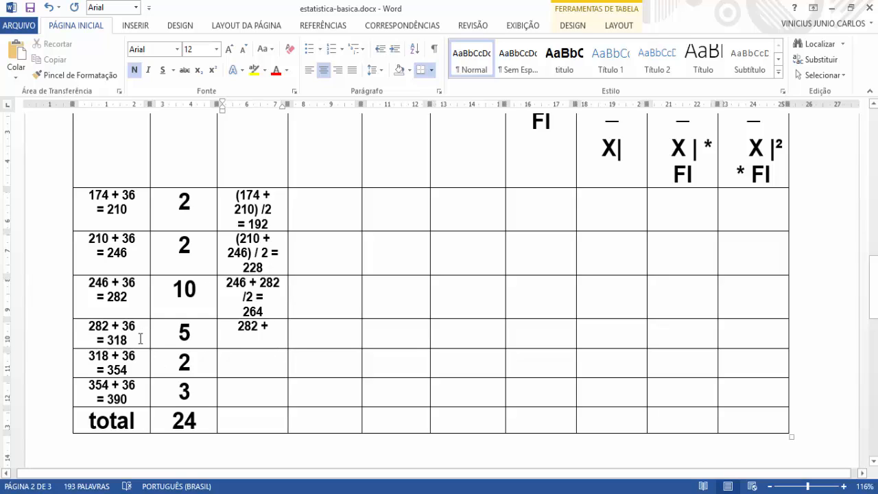
pyautogui.doubleClick(115, 339)
pyautogui.click(273, 333)
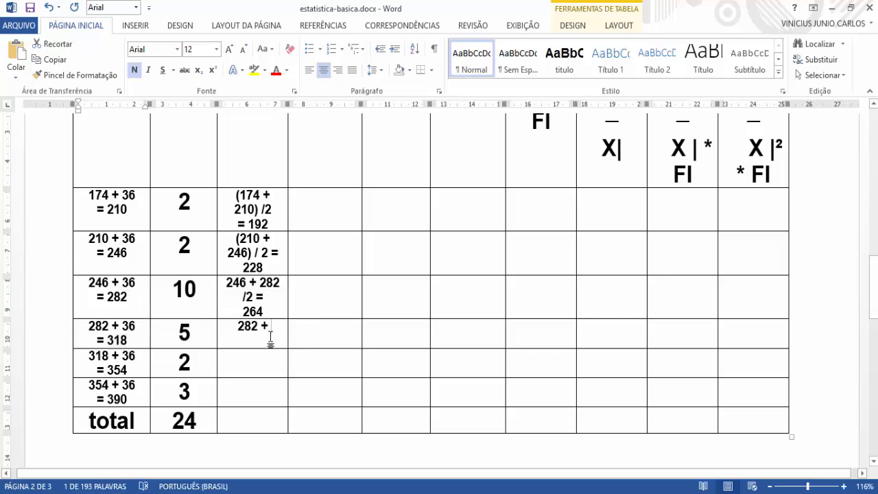
pyautogui.write('318')
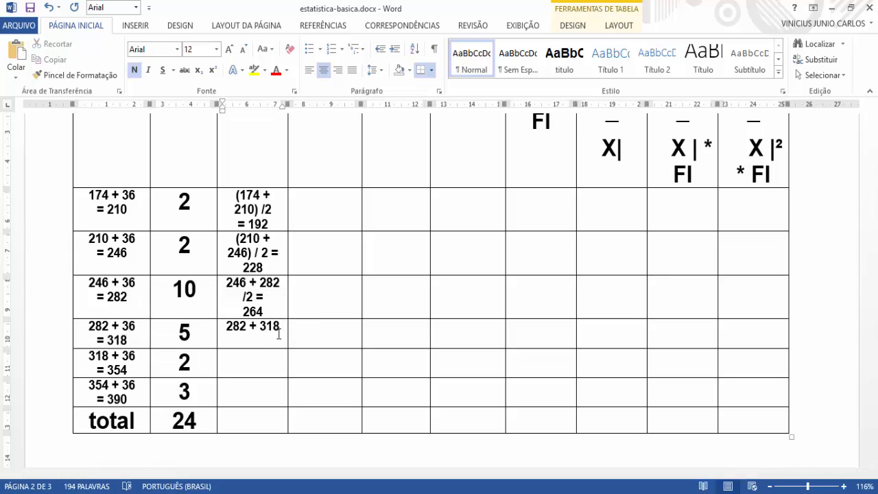
pyautogui.write(' / 2')
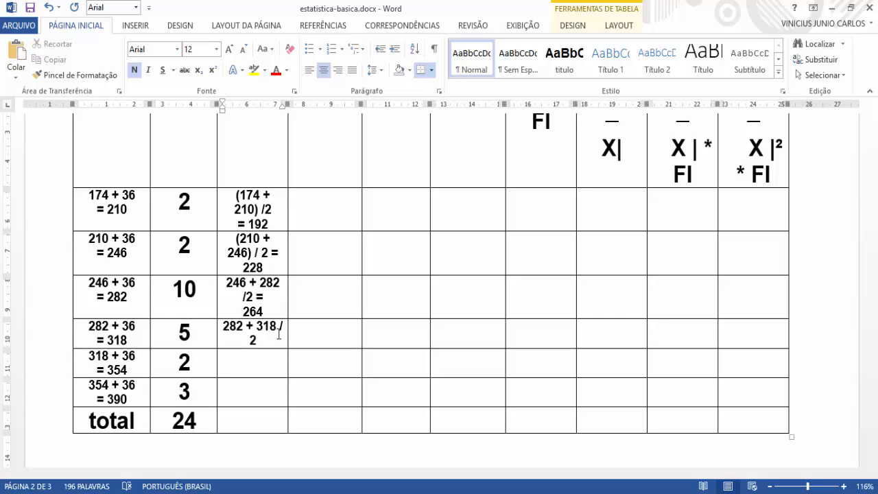
pyautogui.write(' =')
pyautogui.press('Return')
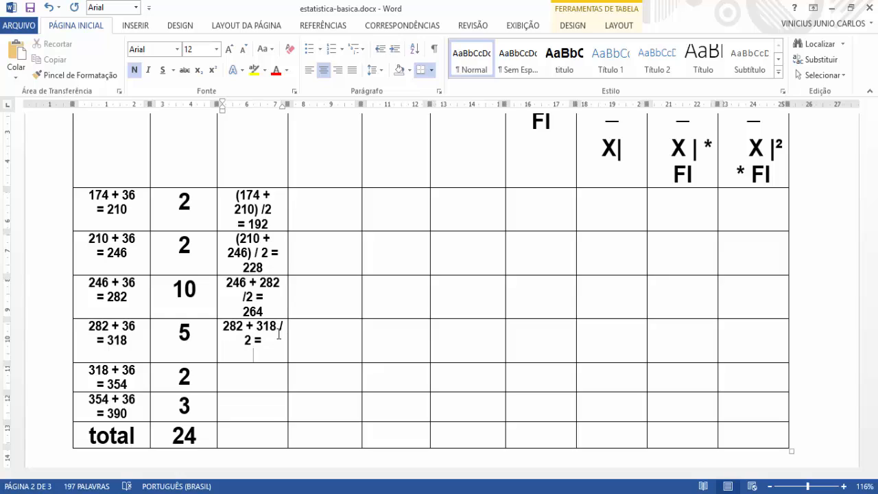
pyautogui.write('300')
# Step: Enter 318 + 354 / 2 = in the fifth class's XI cell, with 336 on a new line
pyautogui.click(281, 377)
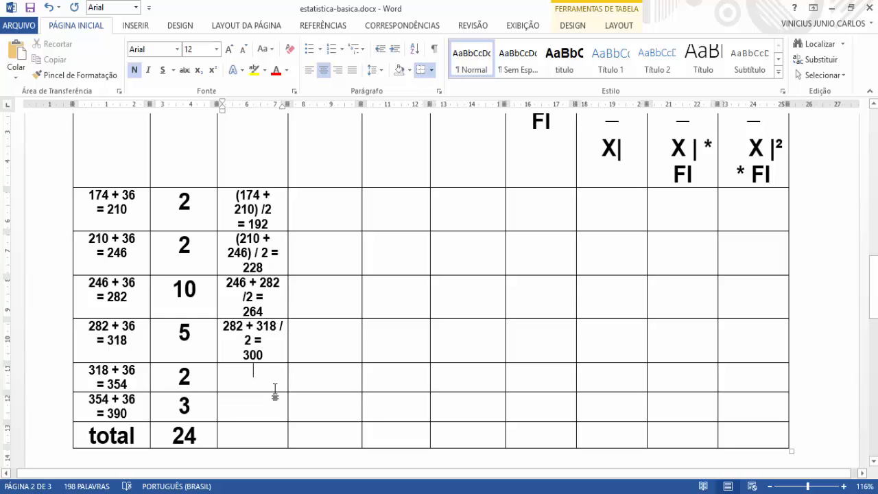
pyautogui.write('318')
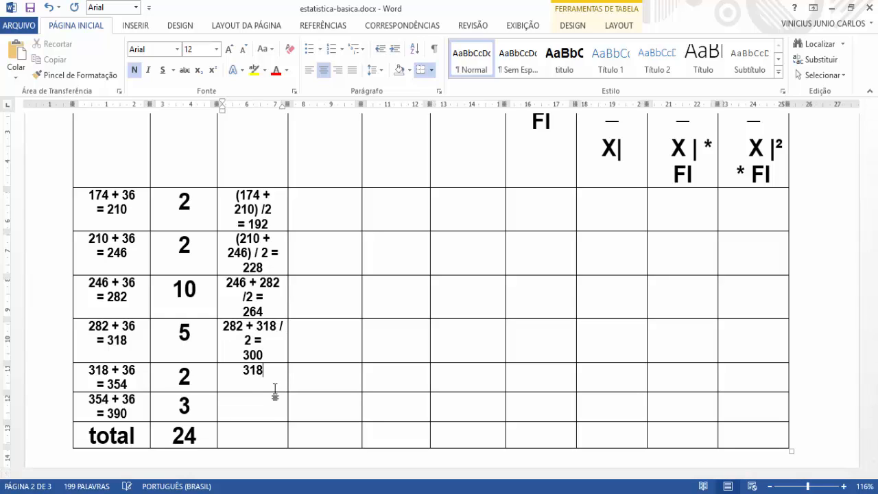
pyautogui.write(' + 354')
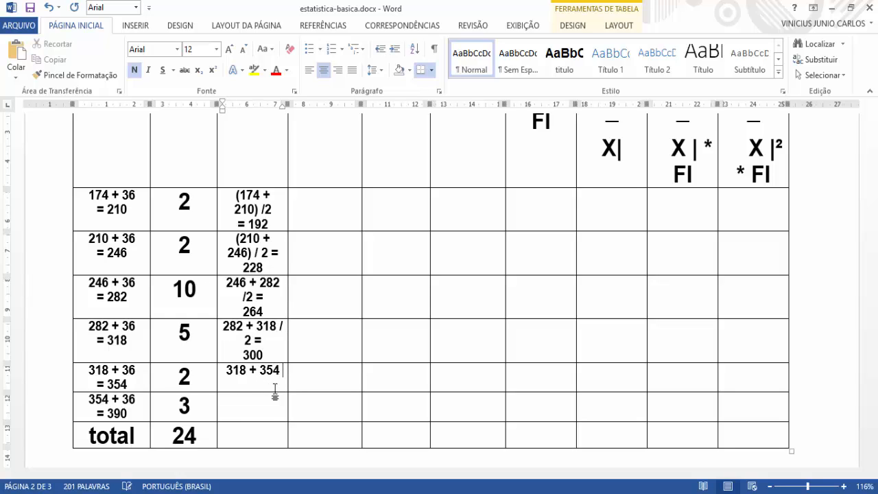
pyautogui.write(' / 2 ')
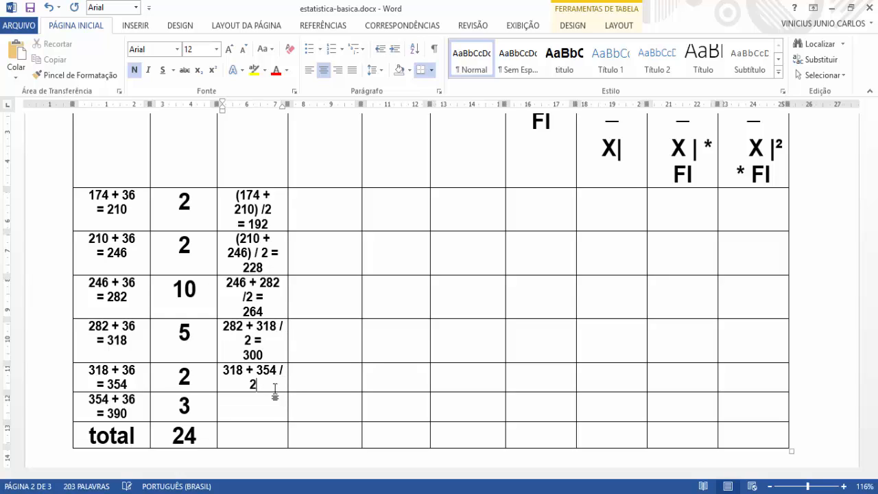
pyautogui.write('=')
pyautogui.press('Return')
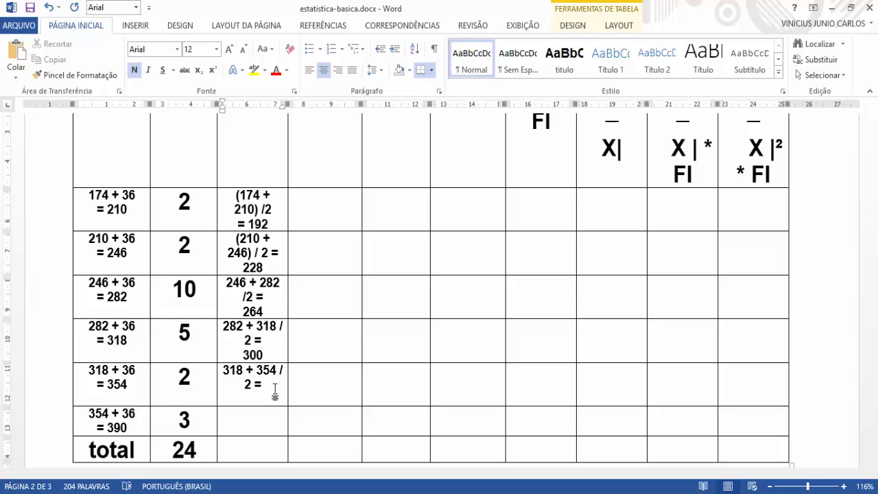
pyautogui.write('336')
# Step: Enter 354 + 390 / 2 = in the sixth class's XI cell, with 372 on a new line
pyautogui.click(269, 427)
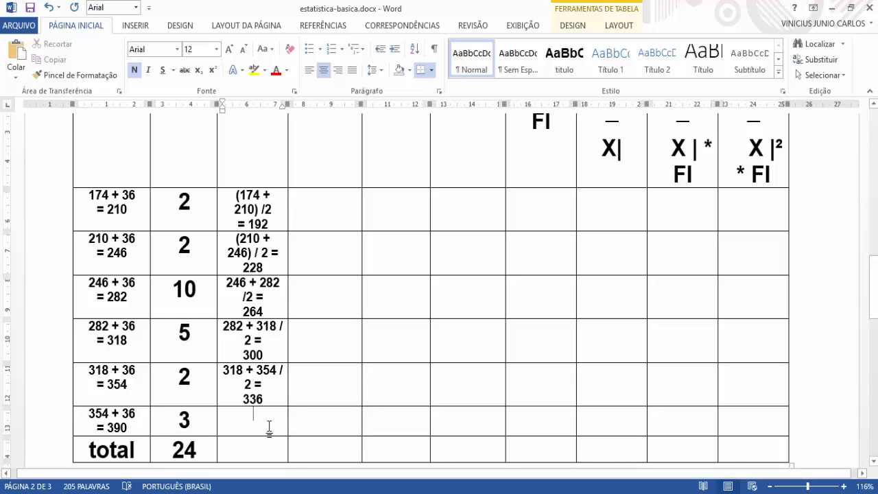
pyautogui.write('354')
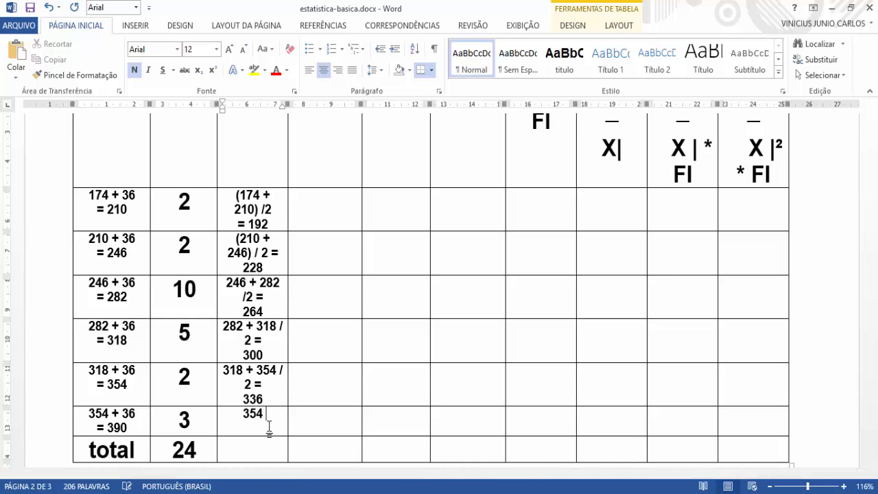
pyautogui.write(' + 390 / 2 =')
pyautogui.press('Return')
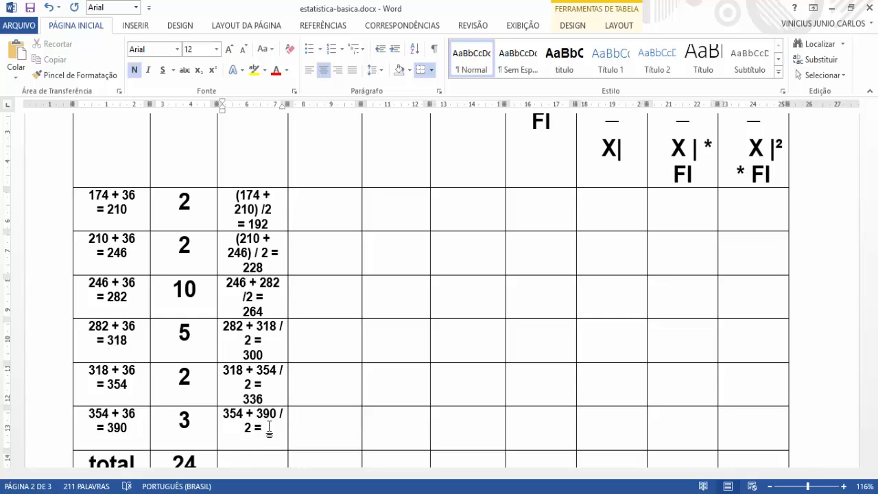
pyautogui.write('372')
# Step: Mark the total row's XI cell with an X
pyautogui.scroll(-2, 331, 432)
pyautogui.click(271, 388)
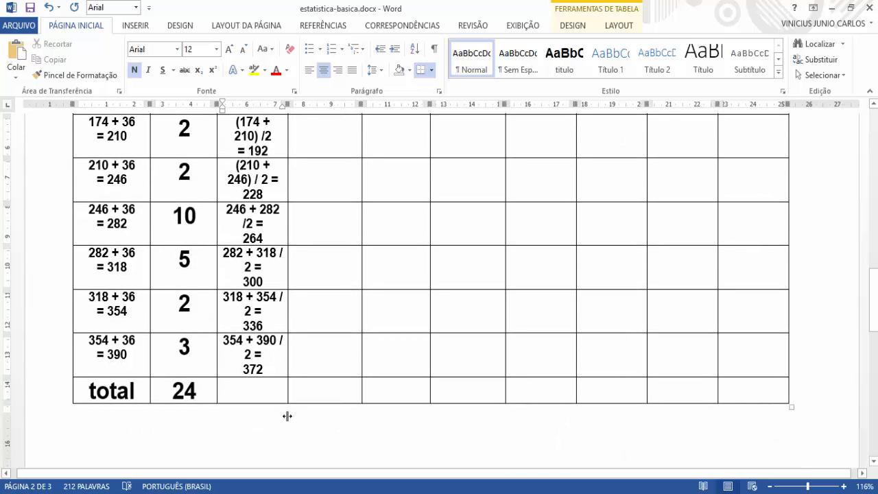
pyautogui.click(287, 416)
pyautogui.scroll(-4, 287, 416)
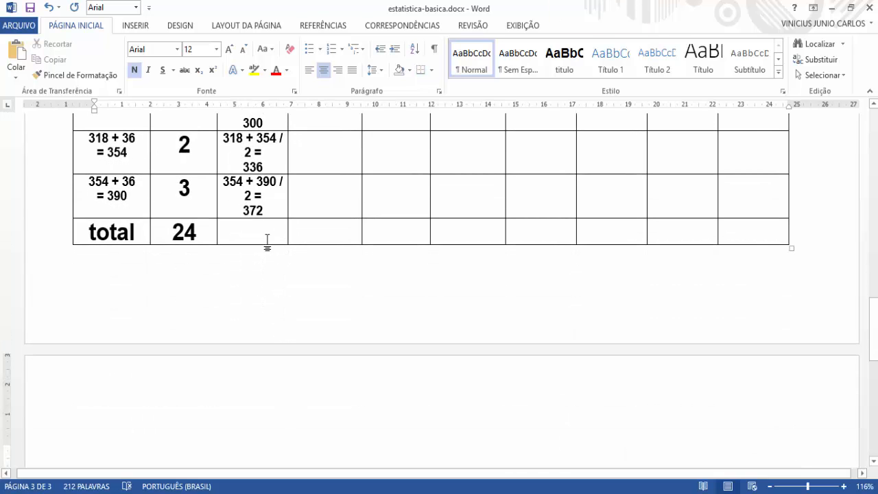
pyautogui.click(268, 237)
pyautogui.write('X')
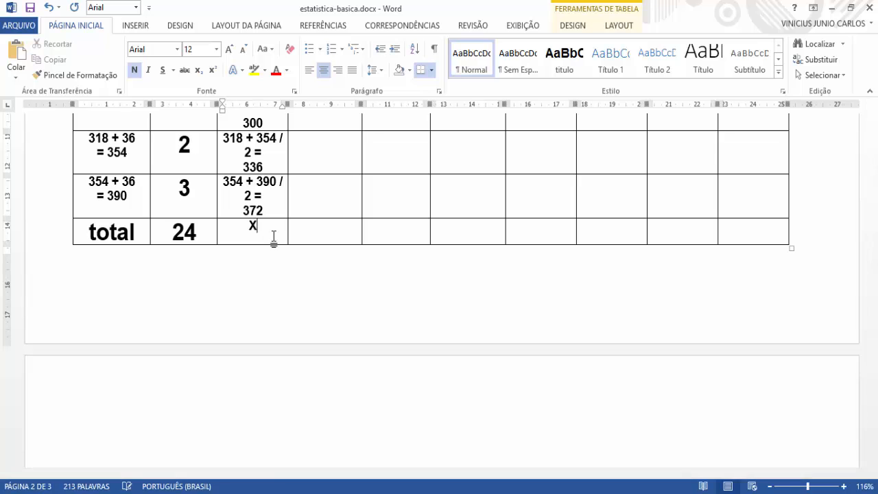
# Step: Review the midpoint result of each class in the XI column, from the first class to the last
pyautogui.scroll(4, 292, 274)
pyautogui.scroll(3, 274, 337)
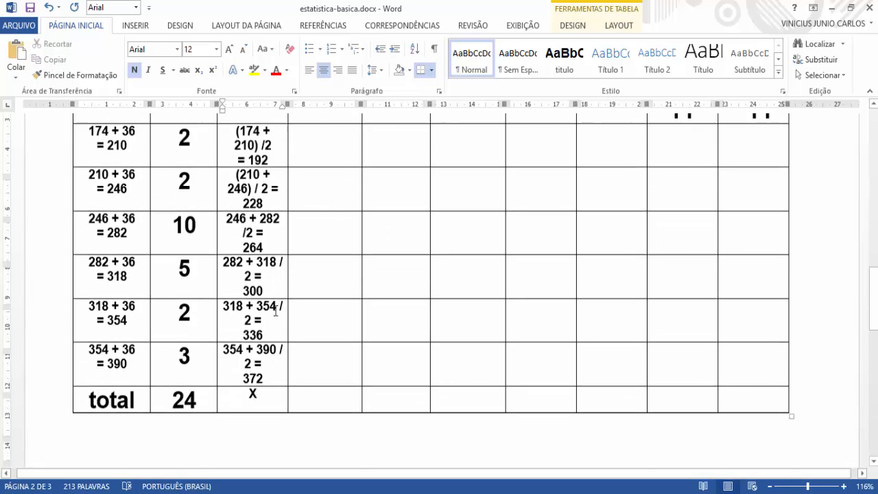
pyautogui.scroll(-1, 270, 288)
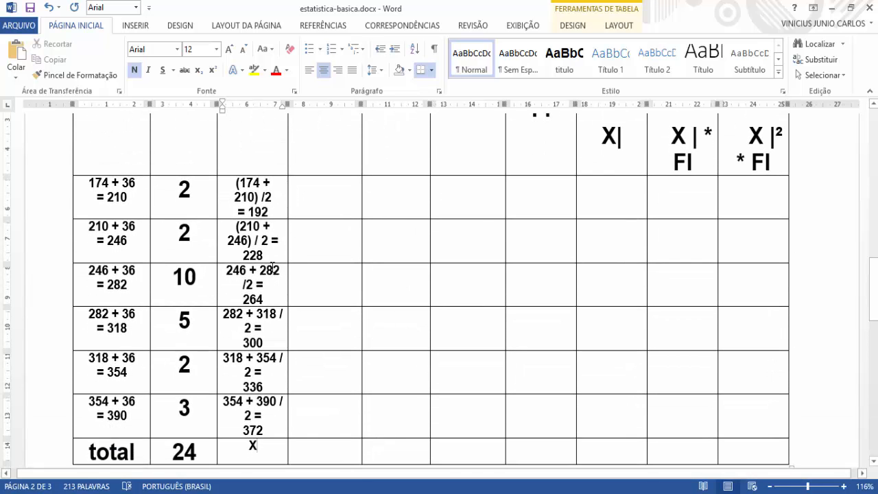
pyautogui.moveTo(273, 255); pyautogui.dragTo(241, 255)
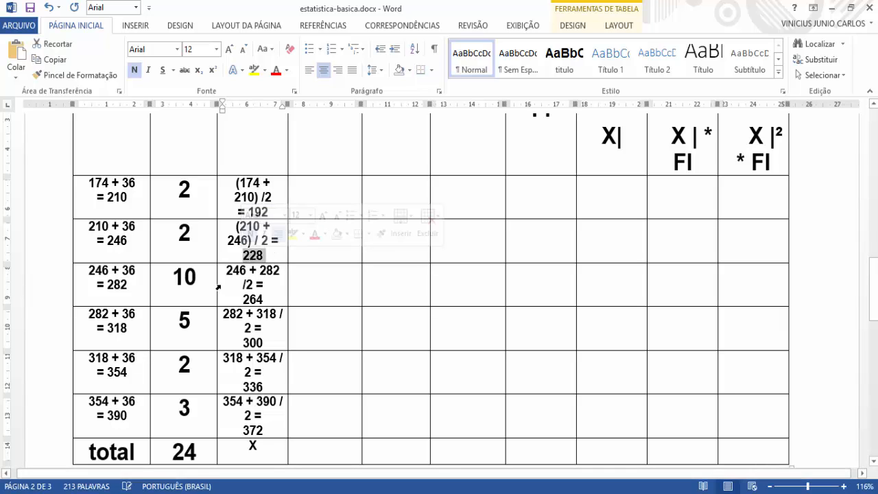
pyautogui.click(239, 204)
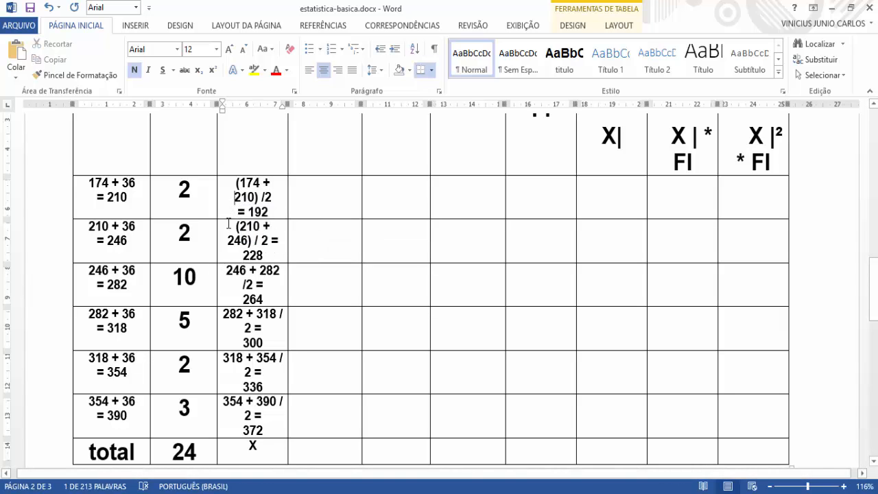
pyautogui.moveTo(268, 212); pyautogui.dragTo(247, 212)
pyautogui.doubleClick(248, 255)
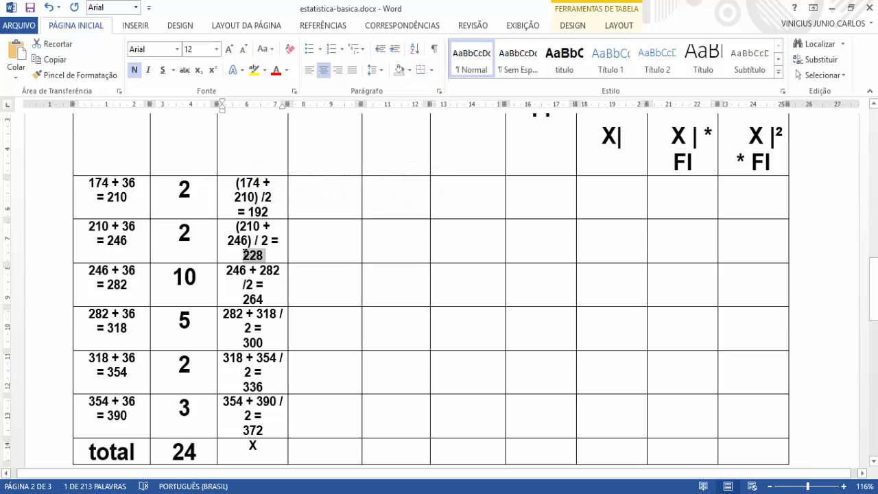
pyautogui.moveTo(265, 300); pyautogui.dragTo(241, 300)
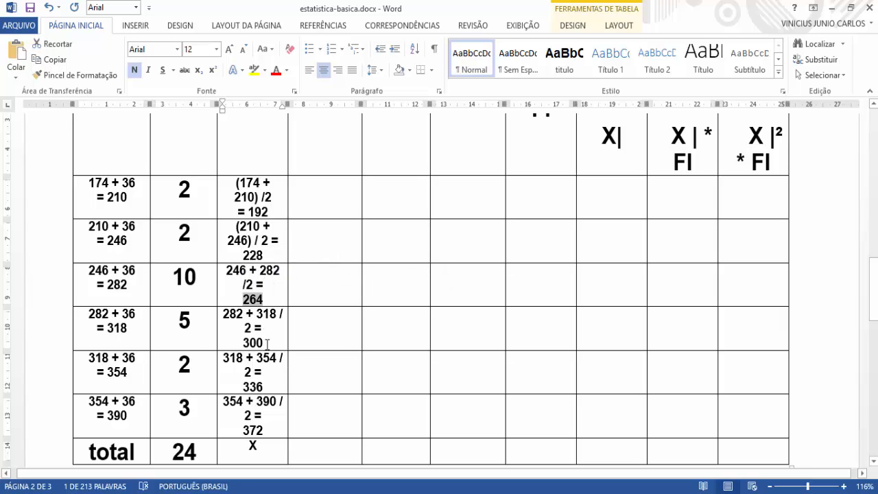
pyautogui.moveTo(264, 343); pyautogui.dragTo(245, 343)
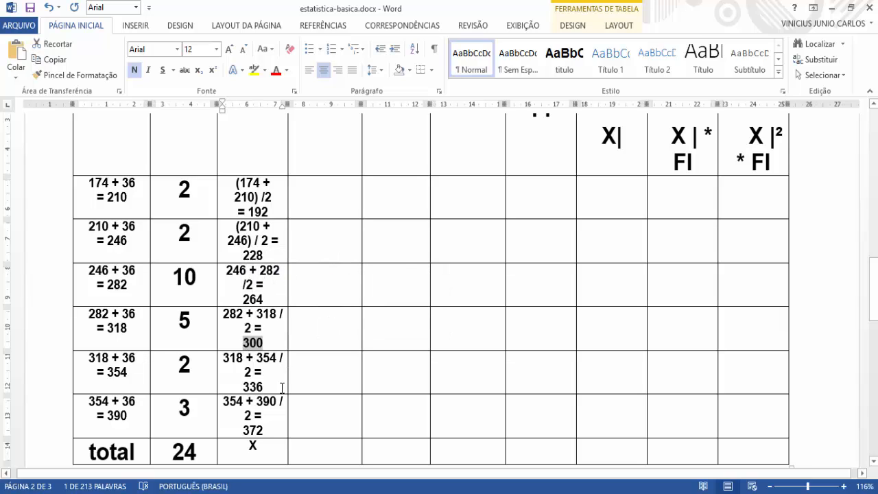
pyautogui.moveTo(265, 386); pyautogui.dragTo(244, 387)
pyautogui.moveTo(264, 431); pyautogui.dragTo(242, 431)
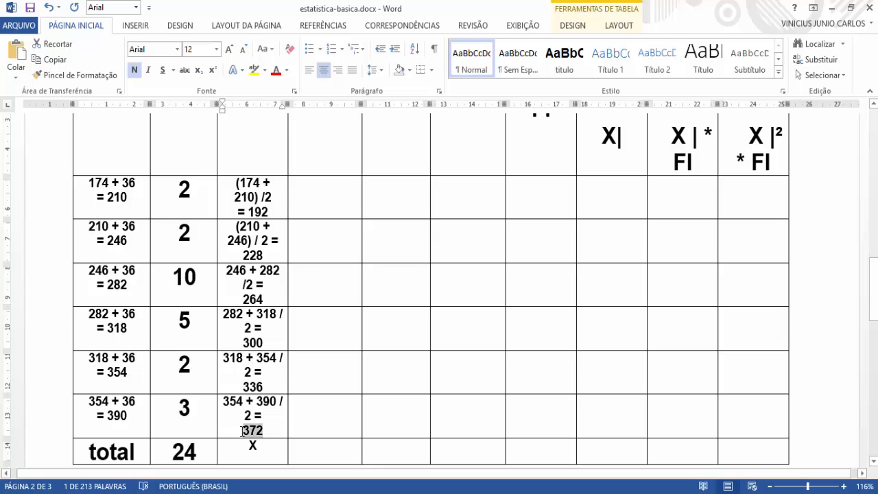
pyautogui.scroll(3, 317, 383)
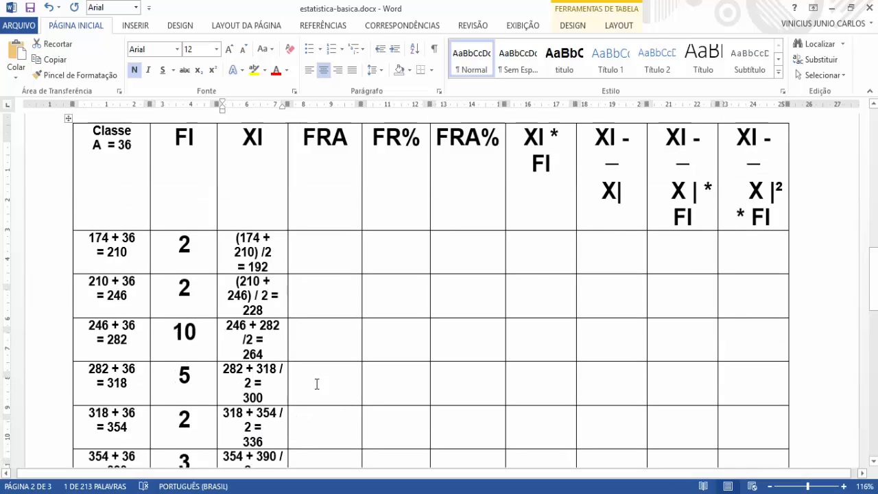
pyautogui.click(329, 321)
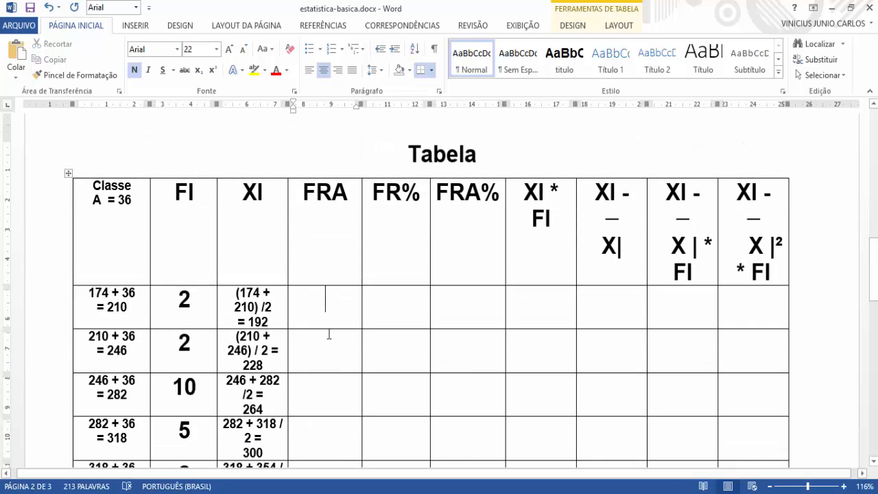
pyautogui.click(437, 493)
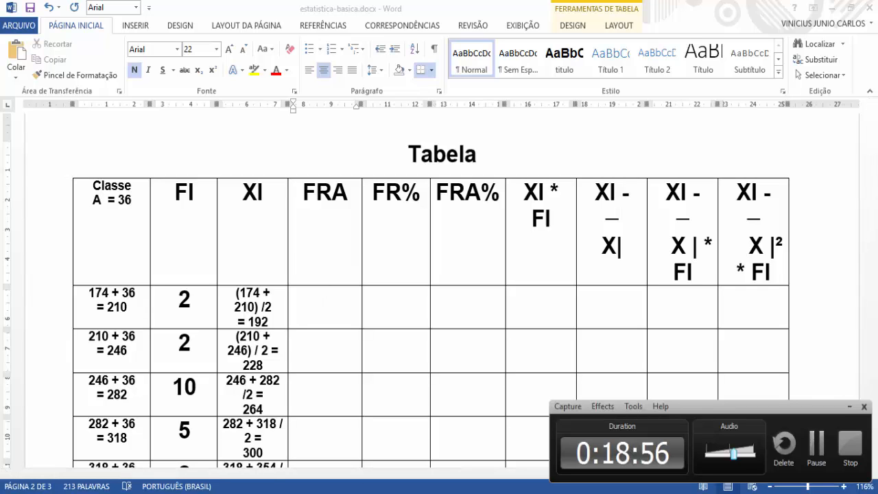
pyautogui.scroll(-2, 318, 324)
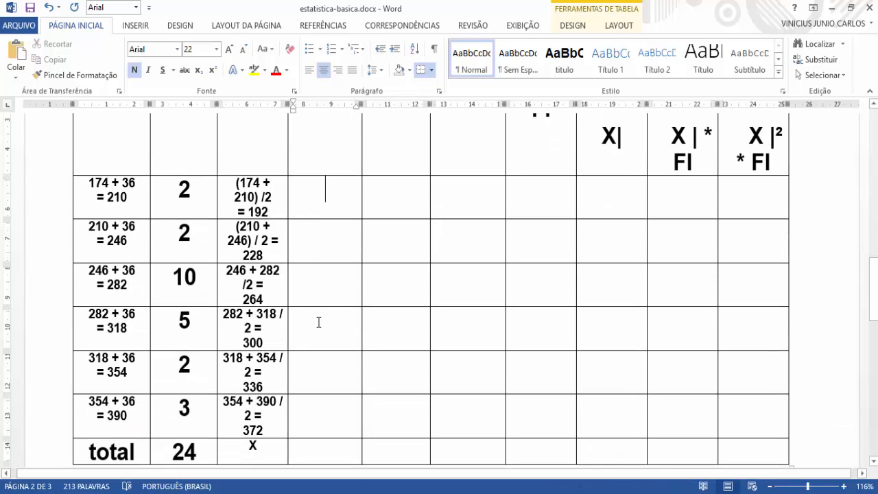
pyautogui.scroll(-1, 318, 322)
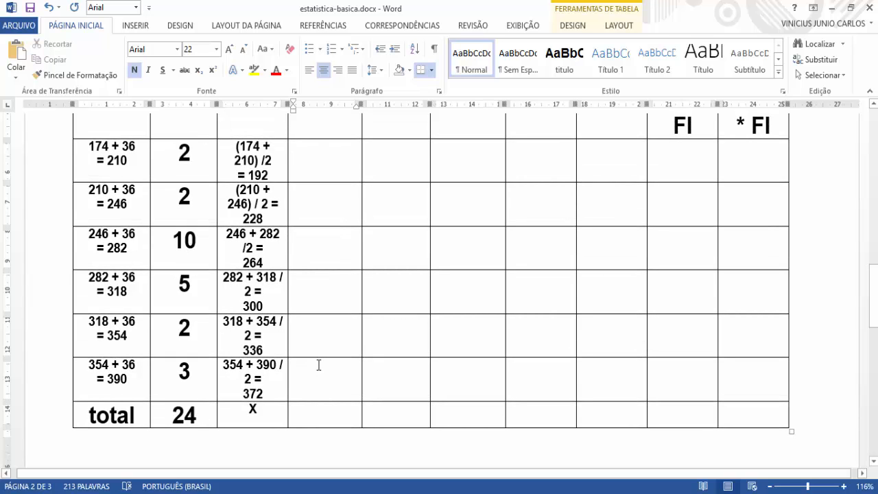
pyautogui.scroll(3, 318, 365)
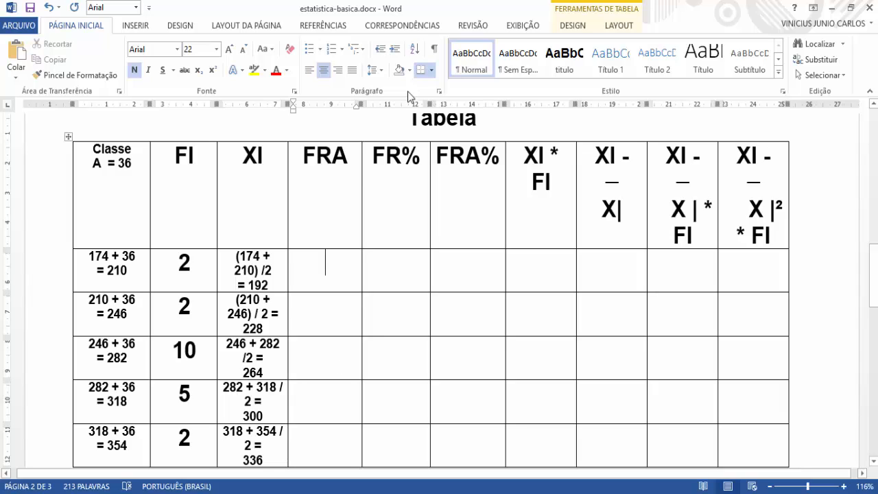
# Step: Set the font size to 12 for the empty cells from the FRA column through the last column
pyautogui.click(398, 270)
pyautogui.moveTo(352, 273); pyautogui.dragTo(778, 257)
pyautogui.scroll(6, 485, 294)
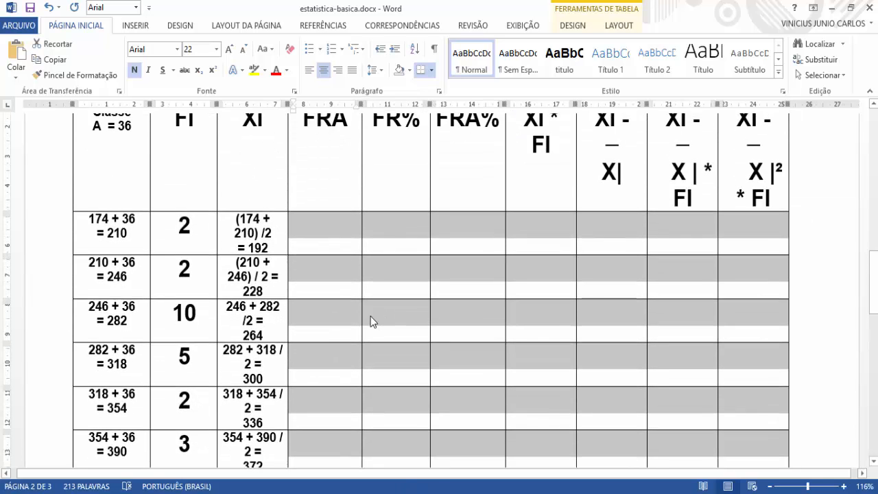
pyautogui.click(216, 49)
pyautogui.click(196, 117)
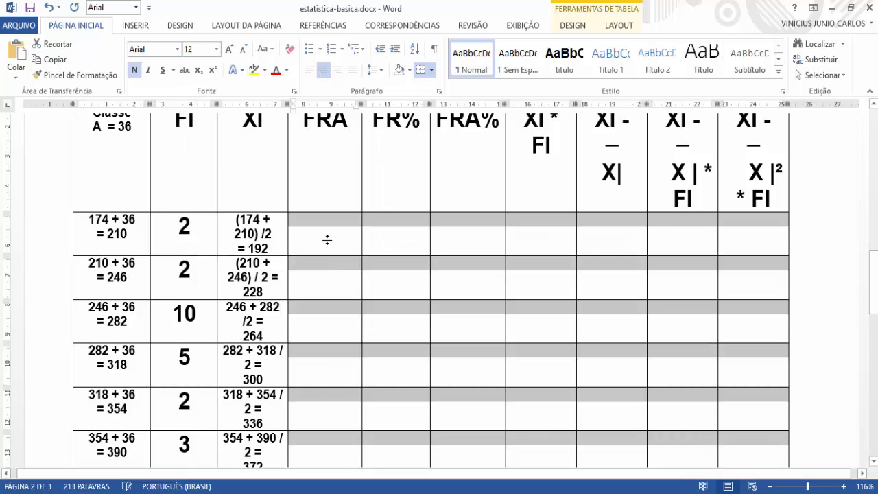
pyautogui.click(369, 243)
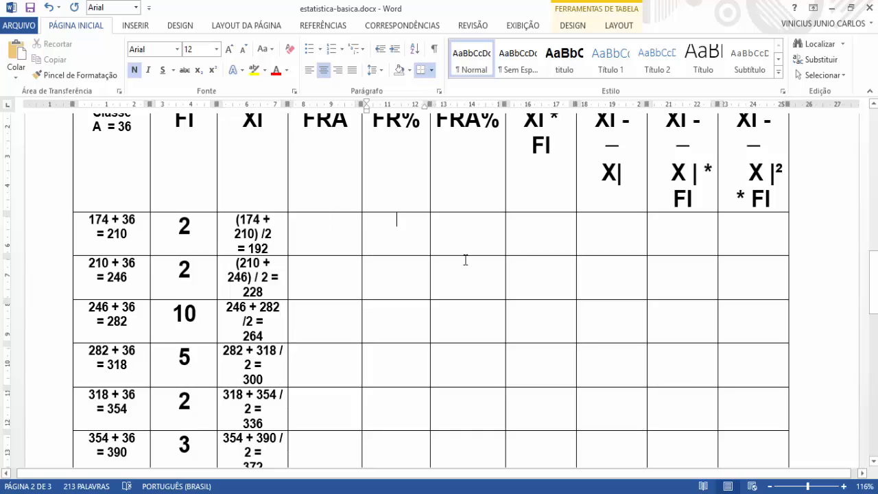
# Step: Start the first class's XI * FI cell with its midpoint and a multiplication sign, 192 *
pyautogui.scroll(2, 561, 344)
pyautogui.click(527, 322)
pyautogui.scroll(-3, 528, 320)
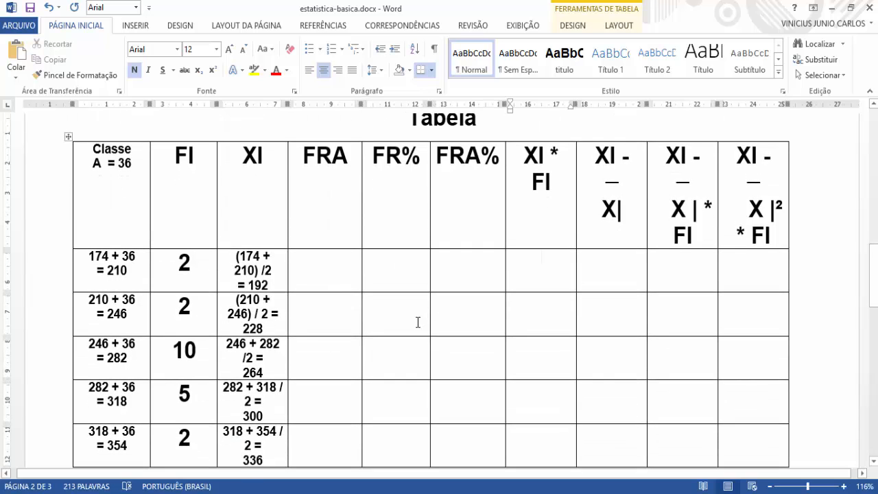
pyautogui.scroll(-3, 508, 264)
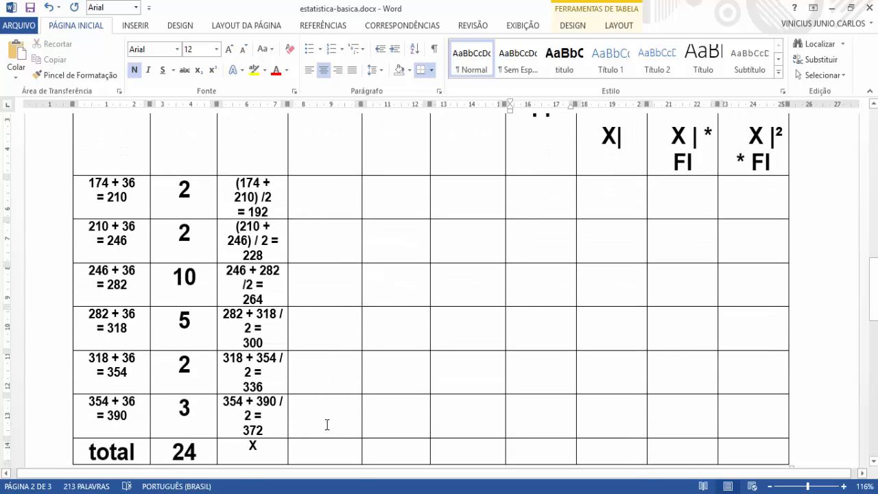
pyautogui.scroll(3, 343, 374)
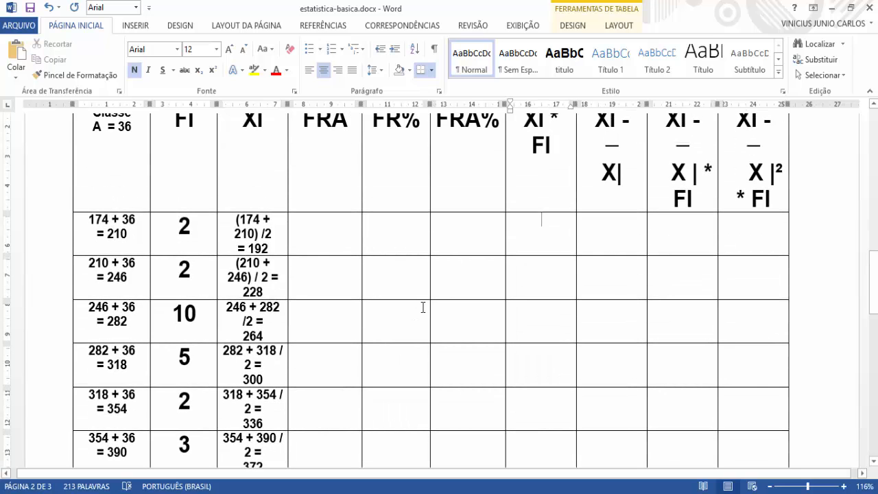
pyautogui.scroll(2, 555, 271)
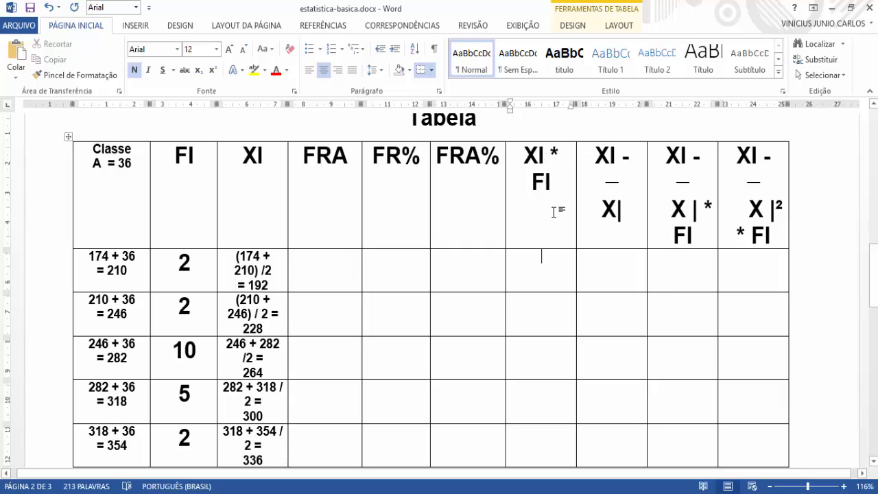
pyautogui.moveTo(557, 188); pyautogui.dragTo(524, 156)
pyautogui.click(539, 287)
pyautogui.moveTo(270, 285); pyautogui.dragTo(251, 286)
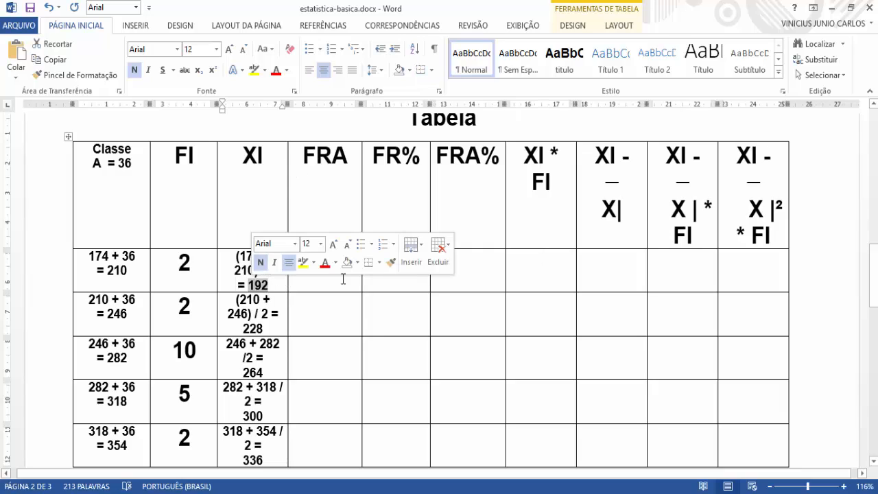
pyautogui.click(536, 266)
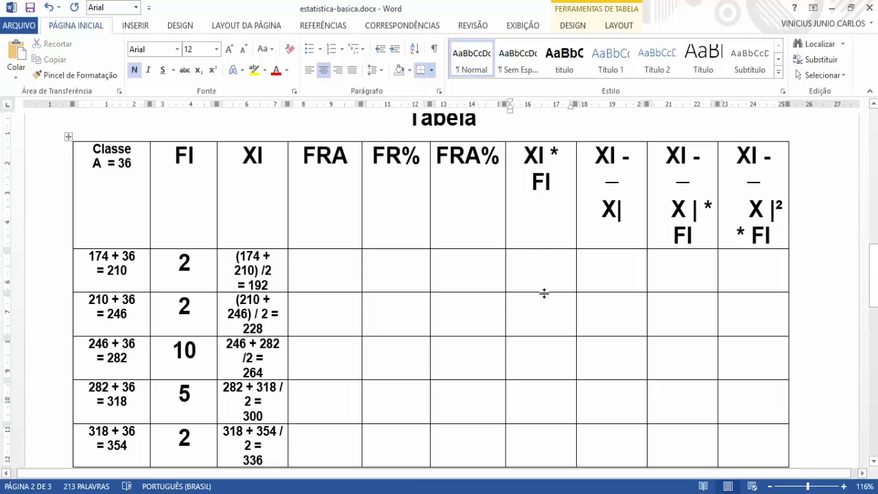
pyautogui.write('192')
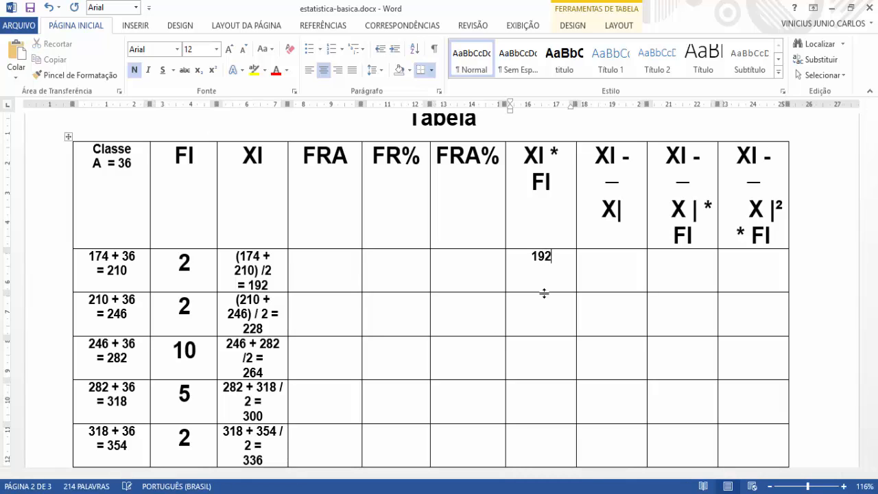
pyautogui.write(' *')
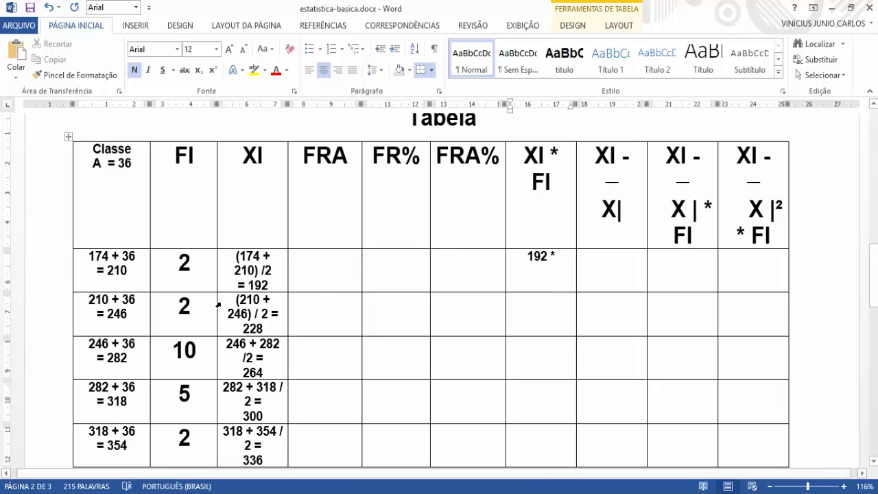
# Step: Complete the first class's XI * FI product with its absolute frequency, 2, after checking the FI definition in the legend table
pyautogui.click(189, 272)
pyautogui.moveTo(189, 272); pyautogui.dragTo(183, 273)
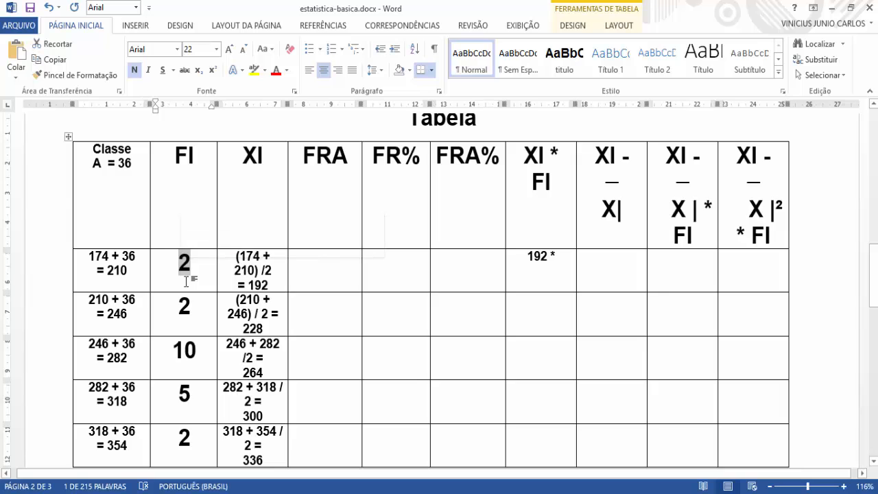
pyautogui.scroll(-15, 186, 281)
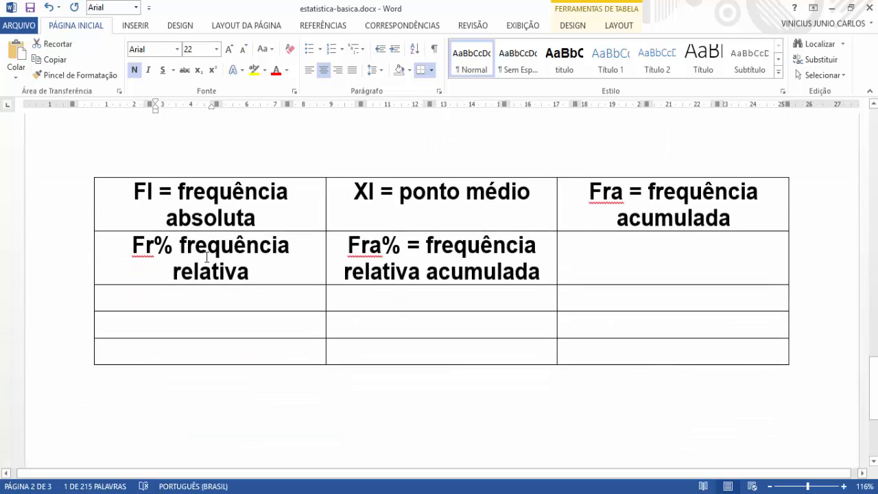
pyautogui.scroll(2, 274, 267)
pyautogui.moveTo(297, 292); pyautogui.dragTo(225, 288)
pyautogui.scroll(4, 298, 290)
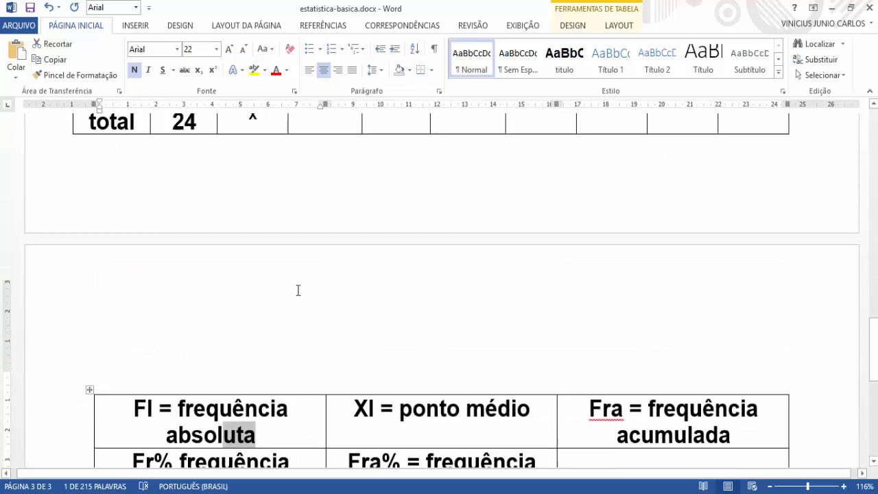
pyautogui.scroll(12, 297, 290)
pyautogui.click(546, 308)
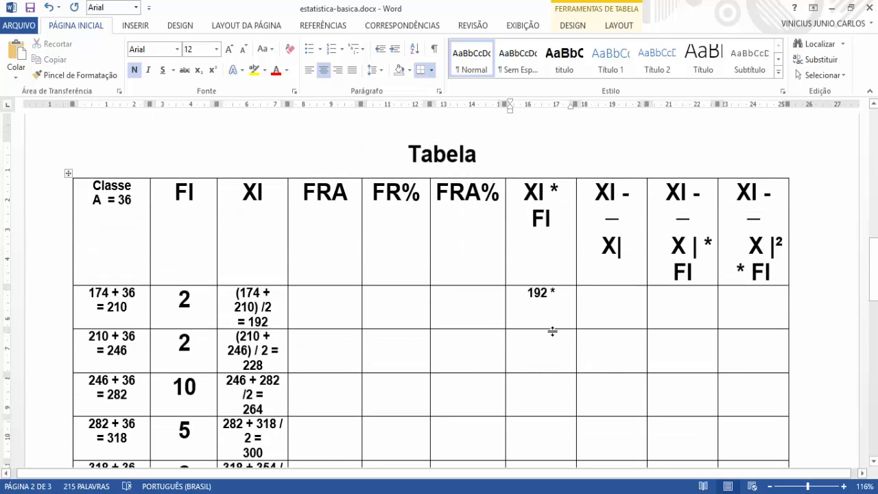
pyautogui.write('2')
# Step: Enter 228 * 2 in the second class's XI * FI cell, using that row's XI and FI values
pyautogui.click(553, 338)
pyautogui.moveTo(269, 367); pyautogui.dragTo(249, 367)
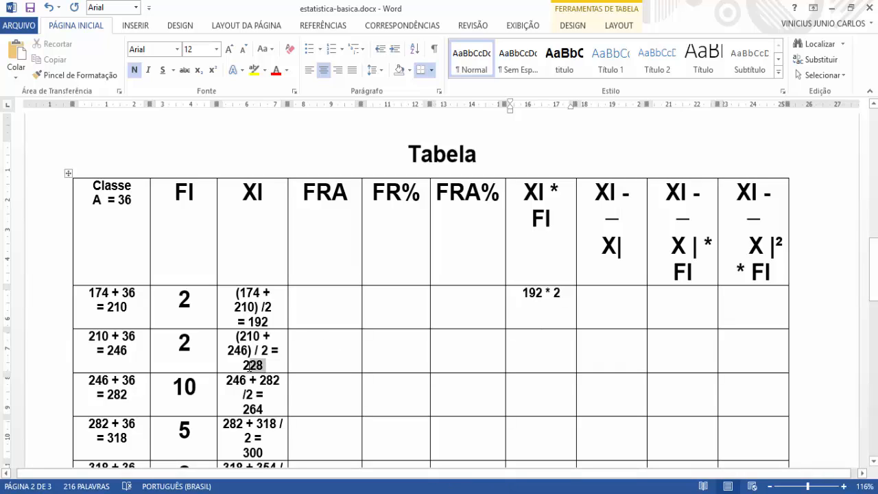
pyautogui.doubleClick(194, 349)
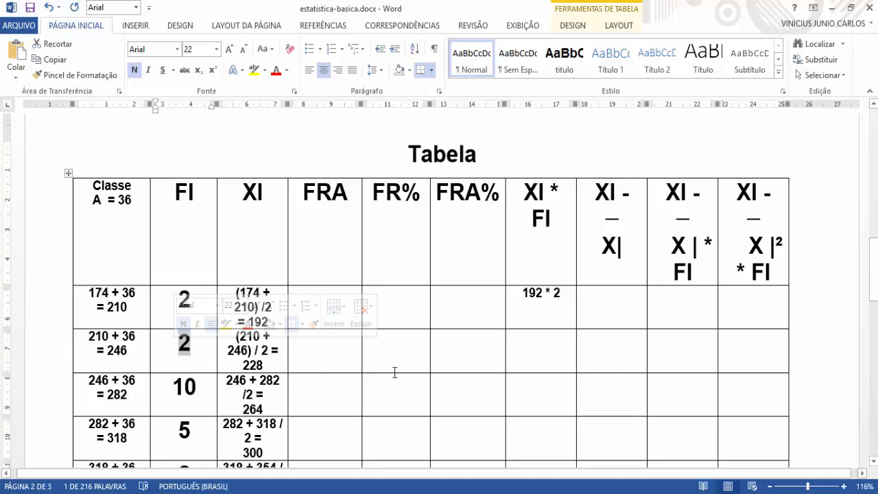
pyautogui.click(534, 339)
pyautogui.write('2')
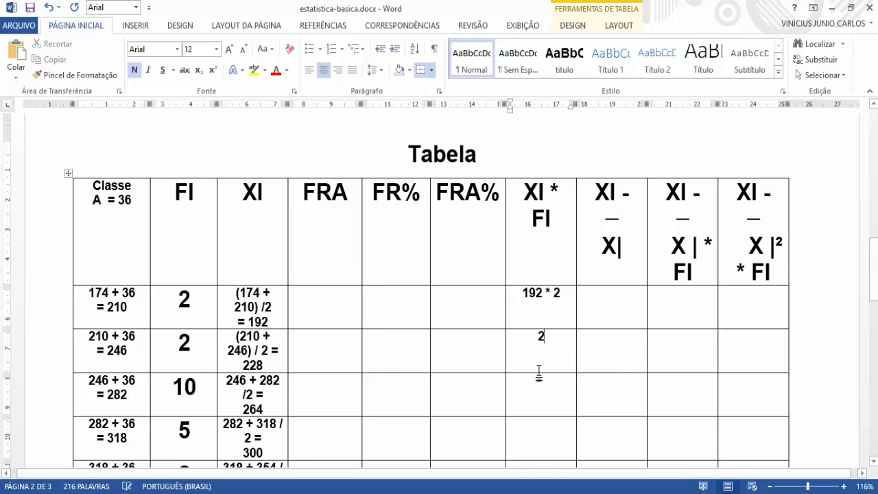
pyautogui.write('28 * ')
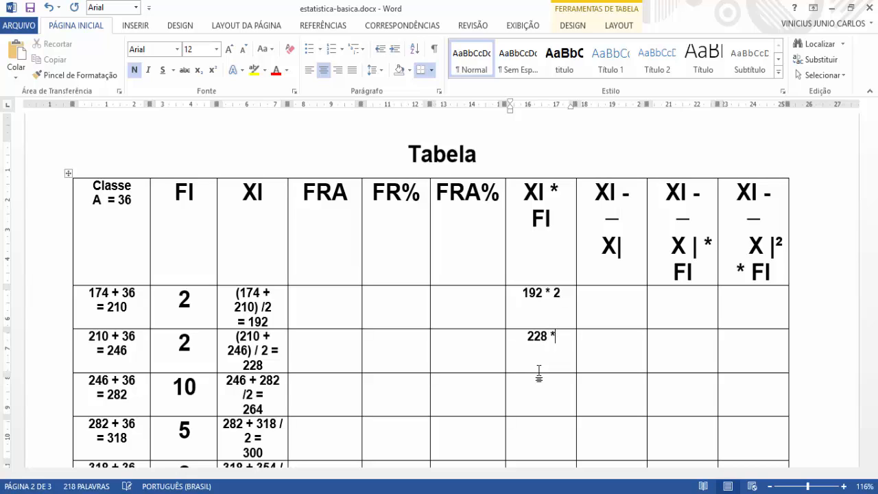
pyautogui.write('2')
# Step: Enter 264 * 10 in the third class's XI * FI cell
pyautogui.click(540, 374)
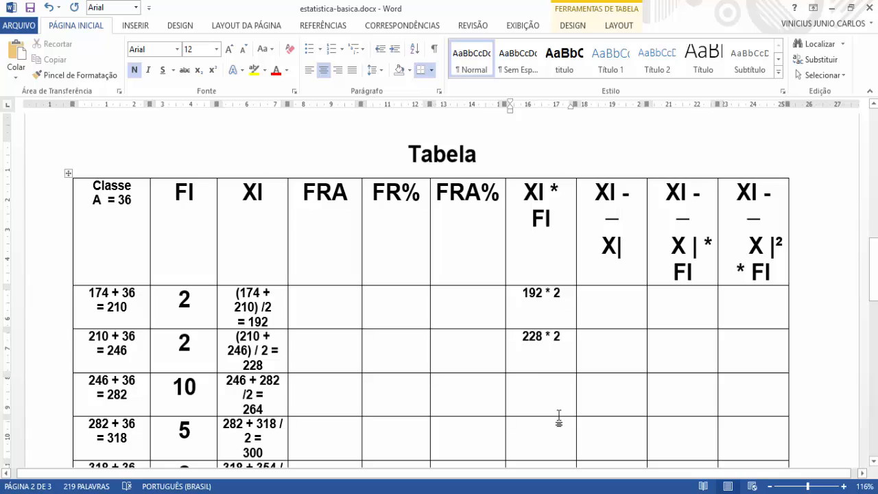
pyautogui.write('264')
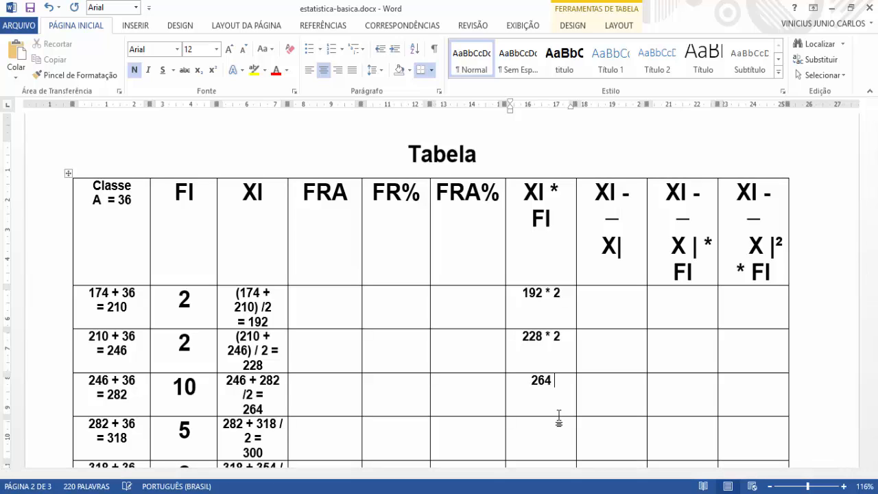
pyautogui.write(' * 10')
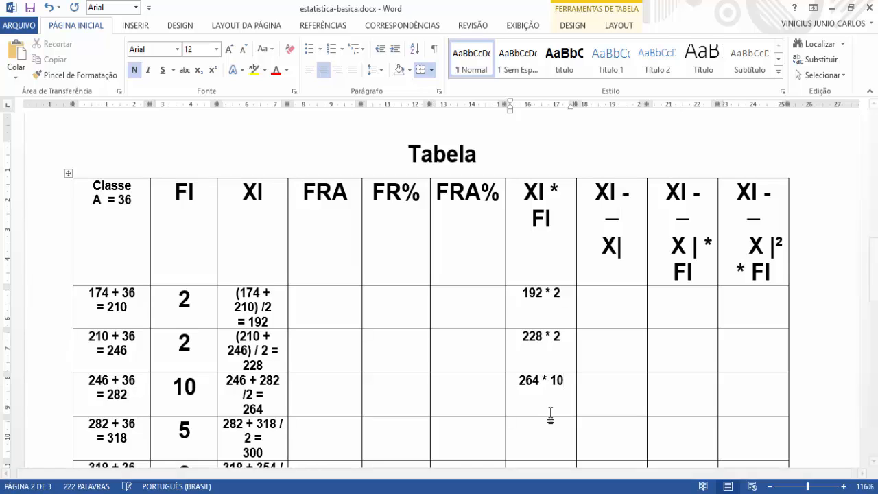
# Step: Enter 300 * 5 in the fourth class's XI * FI cell
pyautogui.scroll(-1, 556, 404)
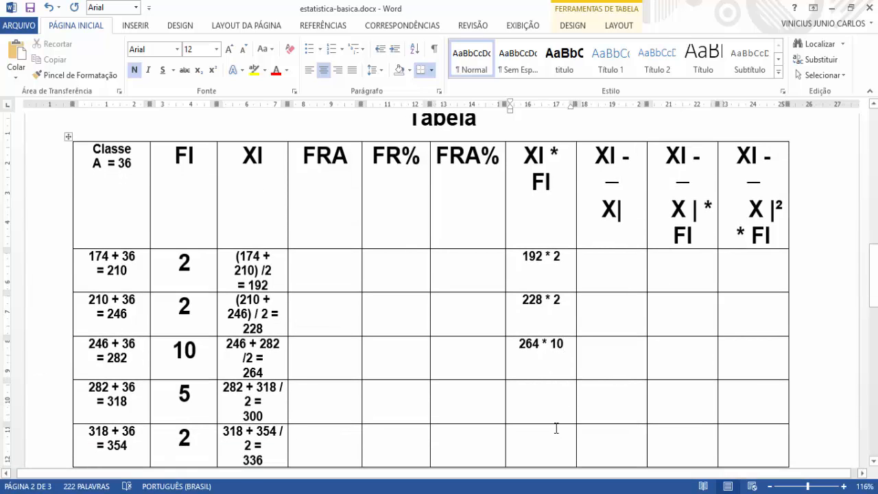
pyautogui.click(540, 390)
pyautogui.write('300')
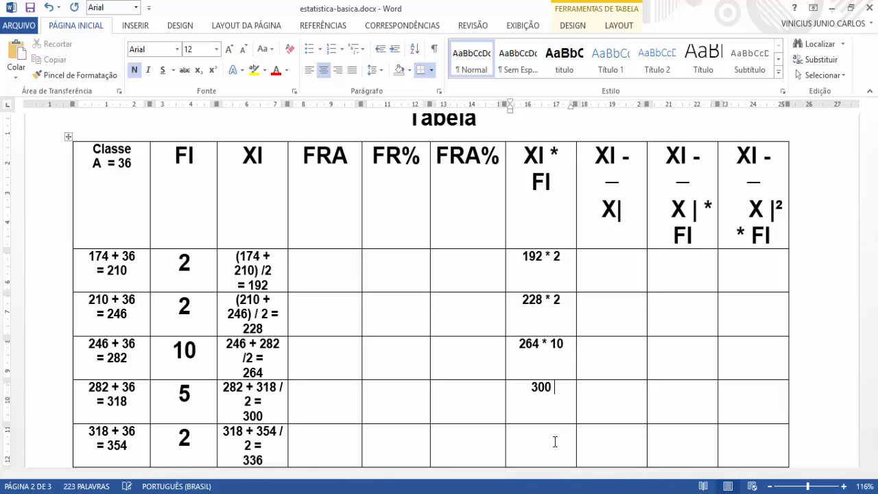
pyautogui.write(' * 5')
# Step: Enter 336 * 2 in the fifth class's XI * FI cell
pyautogui.scroll(-3, 553, 449)
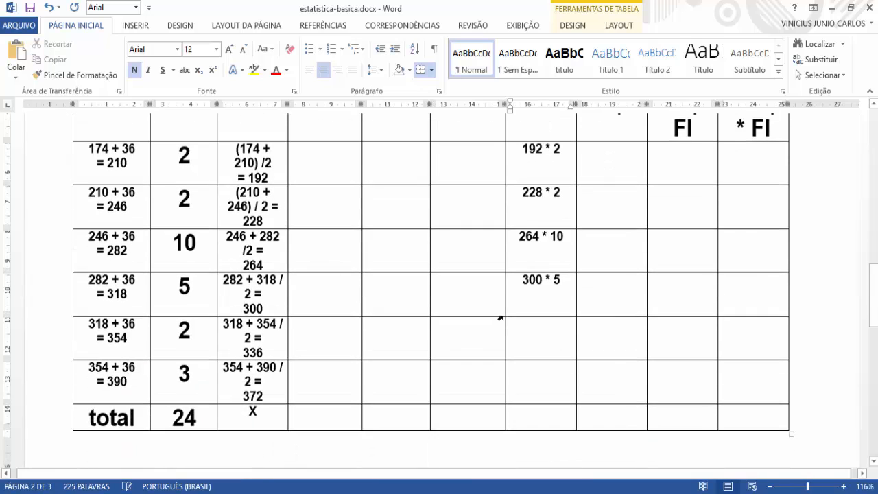
pyautogui.click(539, 334)
pyautogui.write('336')
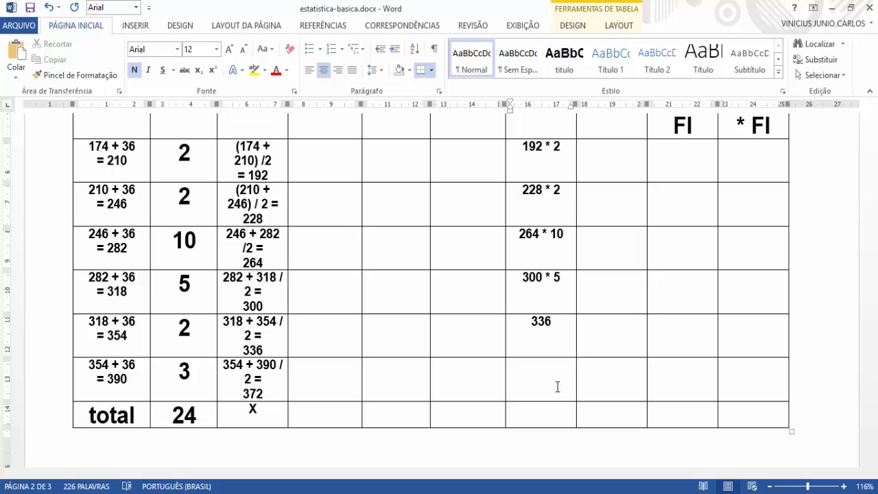
pyautogui.write(' * 2')
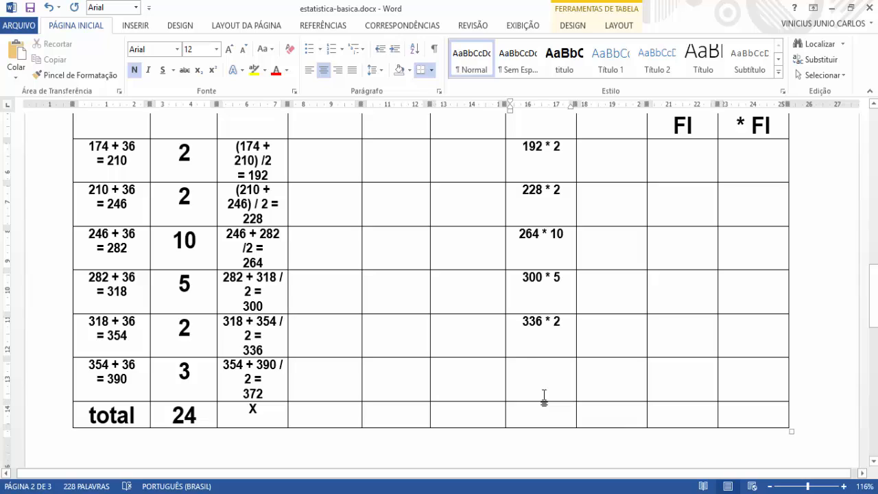
pyautogui.write('372 ')
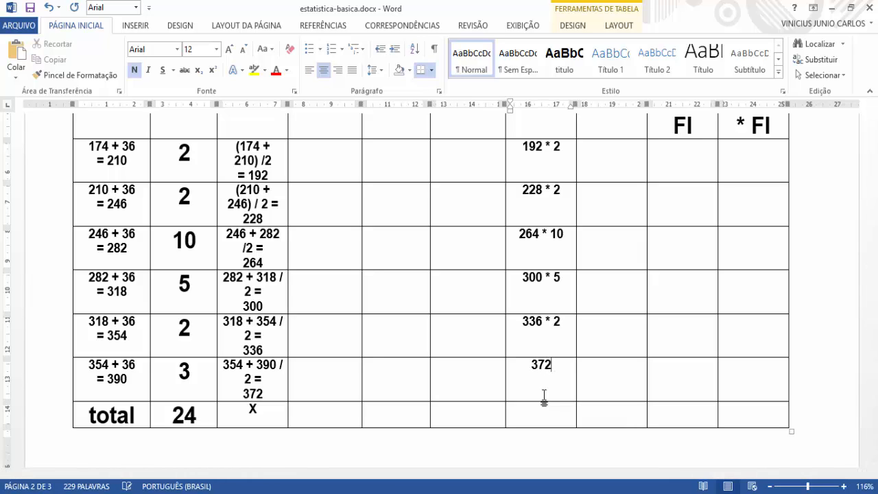
pyautogui.write('* 3')
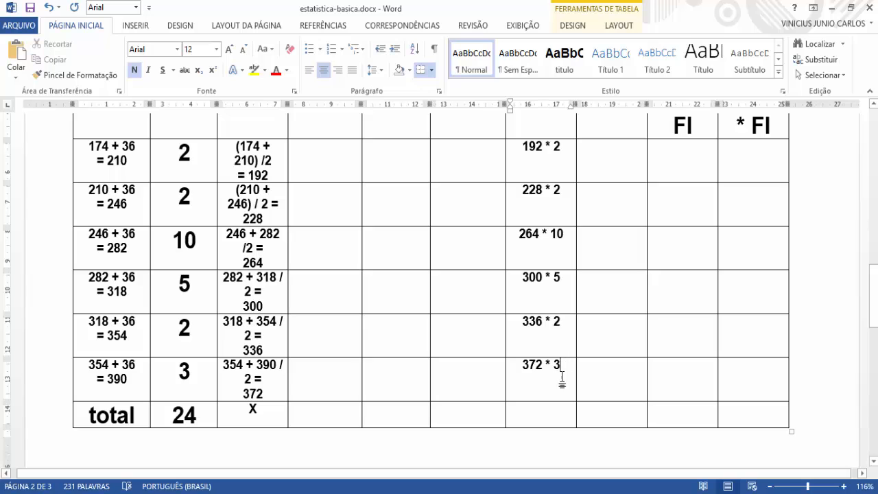
# Step: Review the products in the XI * FI column, from the first class down to the total row
pyautogui.scroll(2, 574, 329)
pyautogui.click(569, 236)
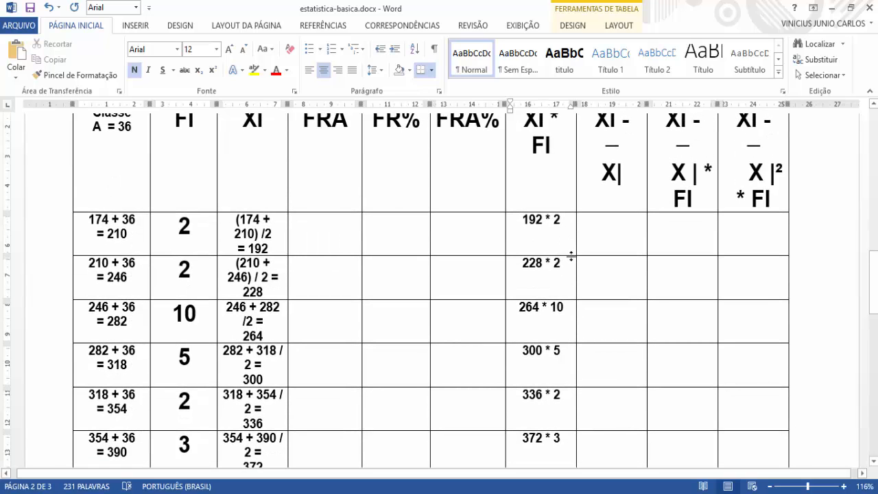
pyautogui.scroll(-1, 561, 288)
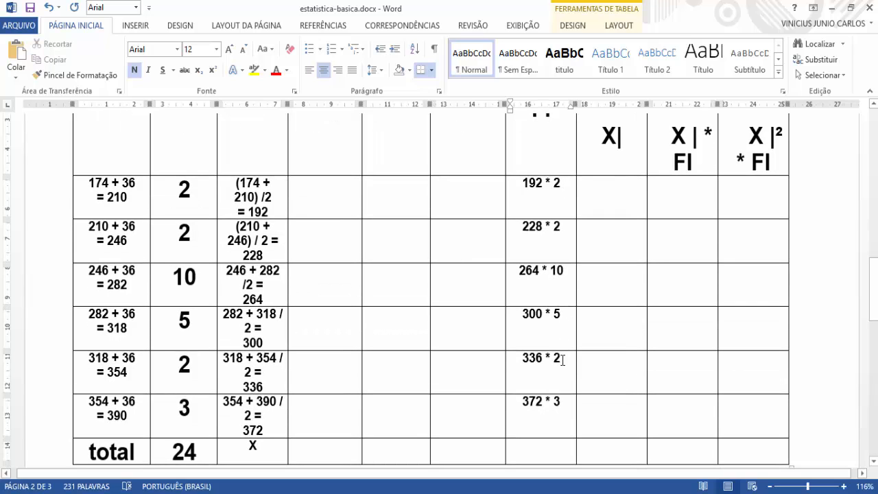
pyautogui.scroll(-2, 562, 385)
pyautogui.click(560, 354)
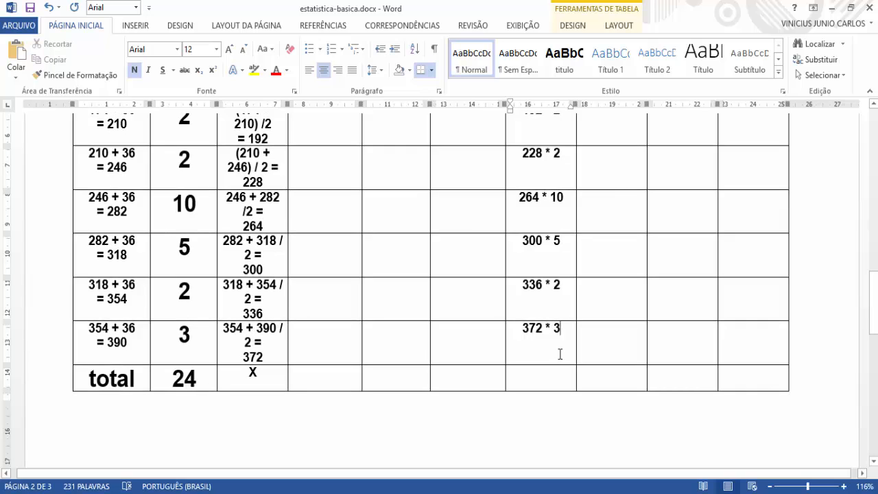
pyautogui.scroll(-1, 560, 356)
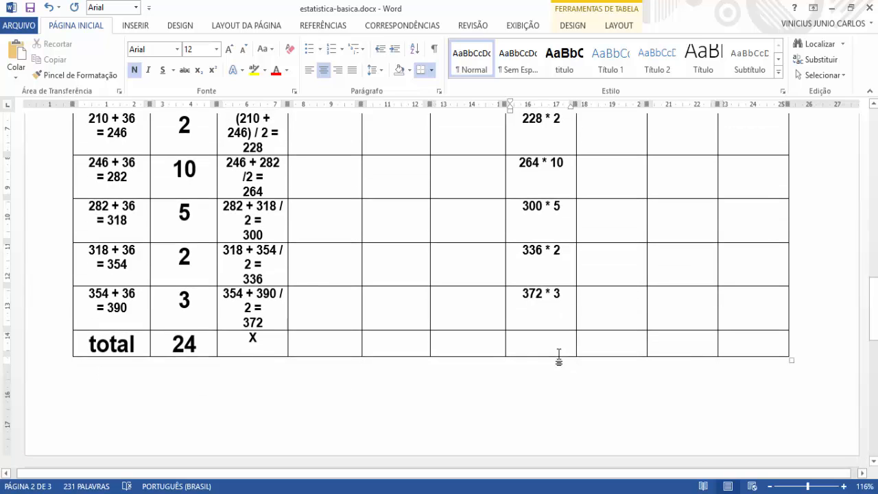
pyautogui.click(562, 351)
pyautogui.scroll(2, 542, 409)
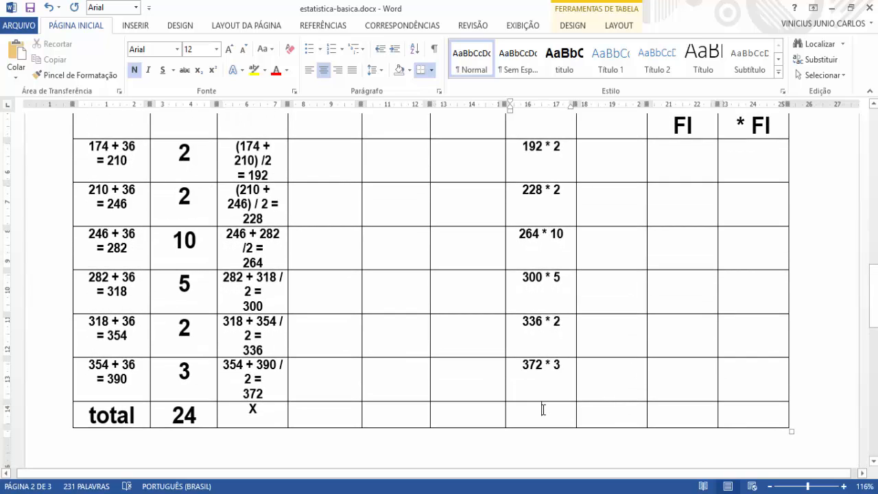
# Step: Add an equals sign to the first class's XI * FI product and enter 384 on a new line
pyautogui.scroll(2, 555, 400)
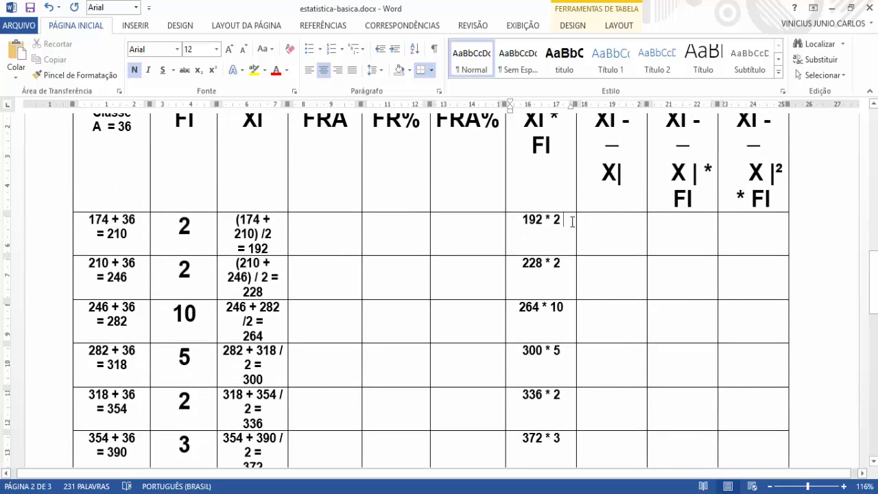
pyautogui.write('=')
pyautogui.press('Return')
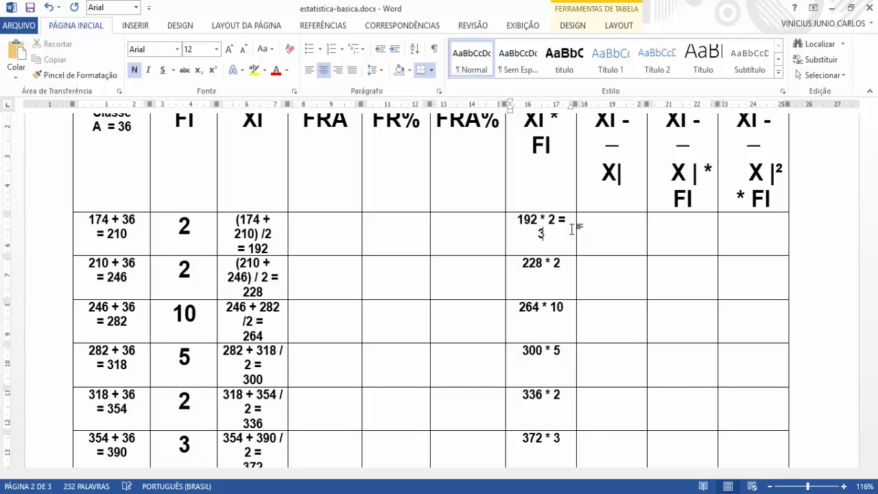
pyautogui.write('84')
# Step: Add an equals sign to the second class's XI * FI product and enter 456 on a new line
pyautogui.click(574, 266)
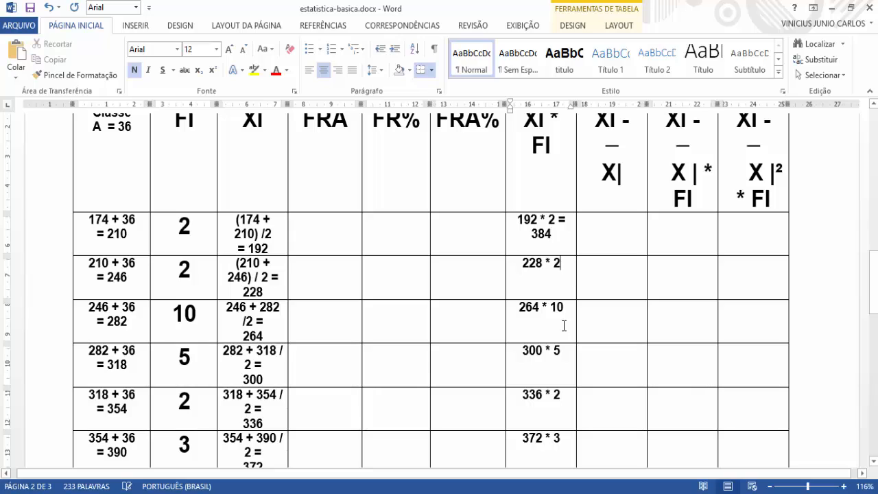
pyautogui.write('=')
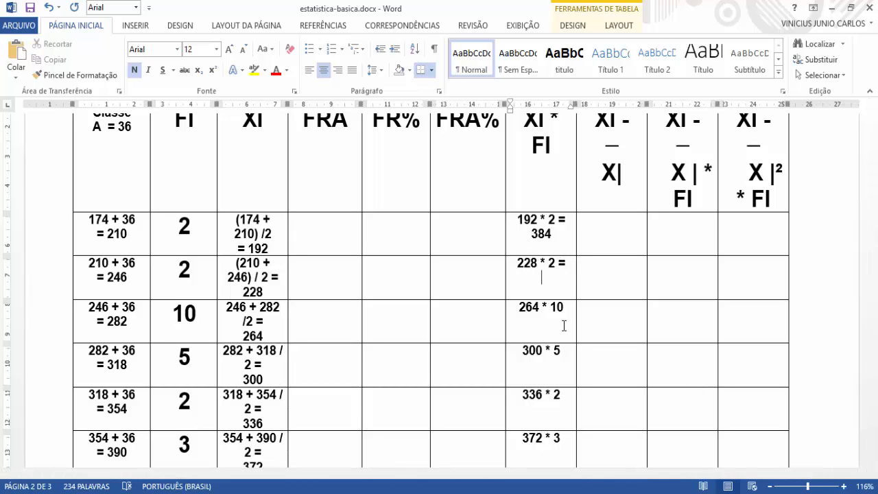
pyautogui.write(' 456')
# Step: Add an equals sign to the third class's XI * FI product and enter 2640 below it
pyautogui.click(564, 314)
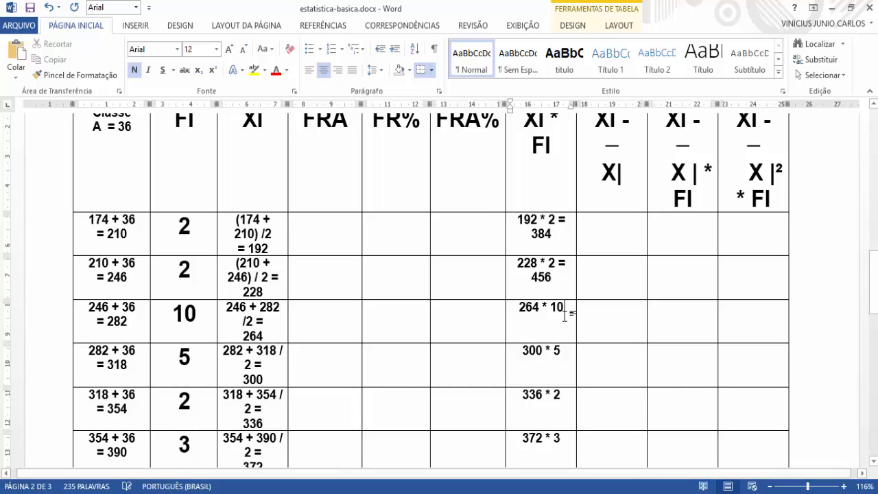
pyautogui.write('=')
pyautogui.press('Return')
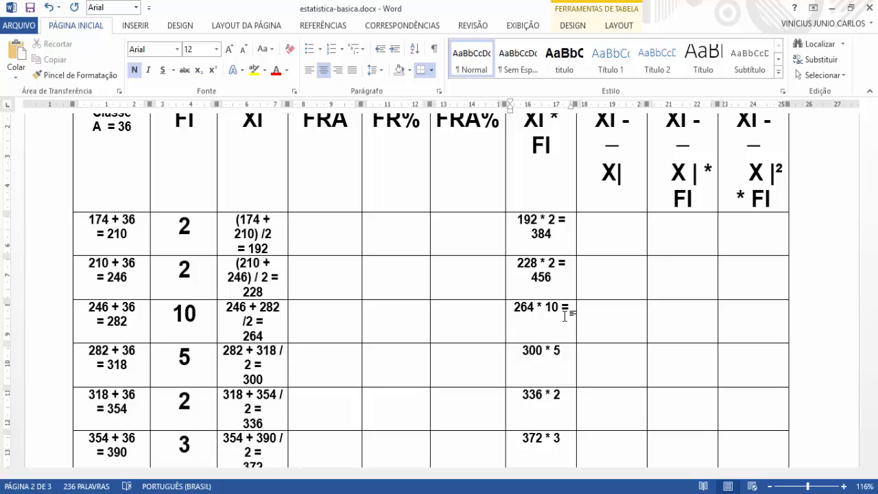
pyautogui.write('2640')
# Step: Complete the fourth class's XI * FI product with an equals sign and the result 1500 on a new line
pyautogui.click(577, 360)
pyautogui.click(568, 364)
pyautogui.write('=')
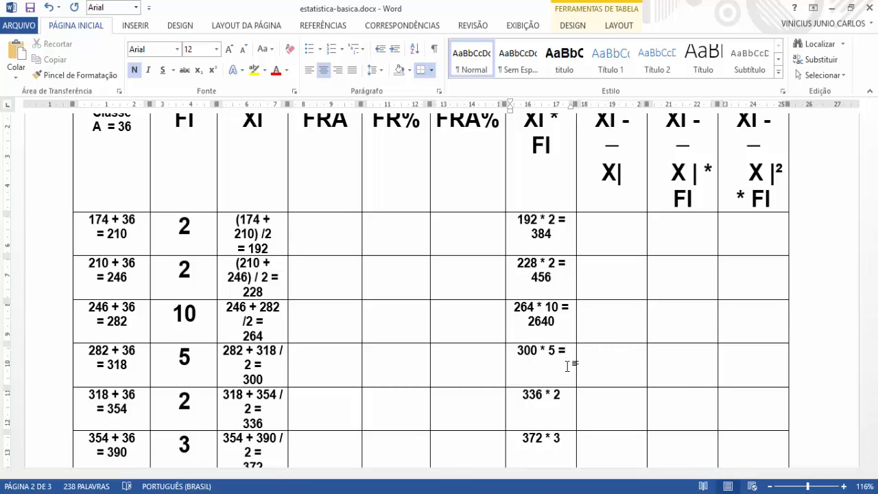
pyautogui.write(' 1500')
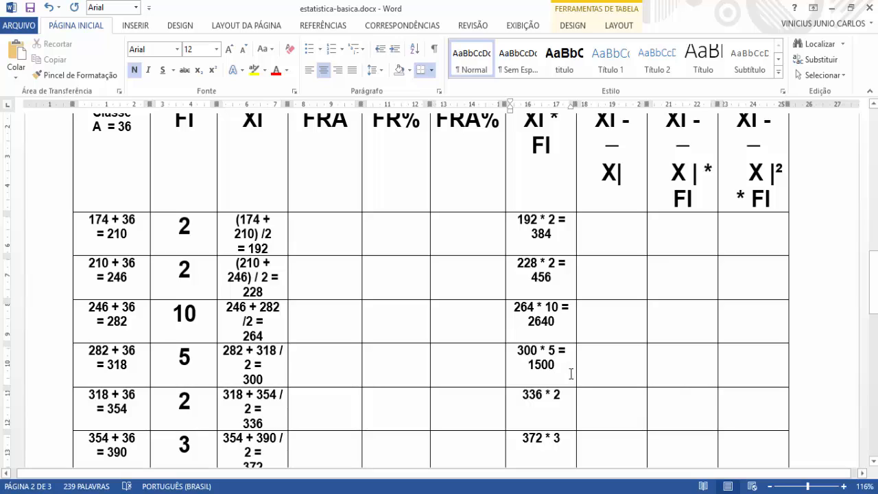
# Step: Complete the fifth class's XI * FI product with an equals sign and the result 672 on a new line
pyautogui.click(570, 409)
pyautogui.write('=')
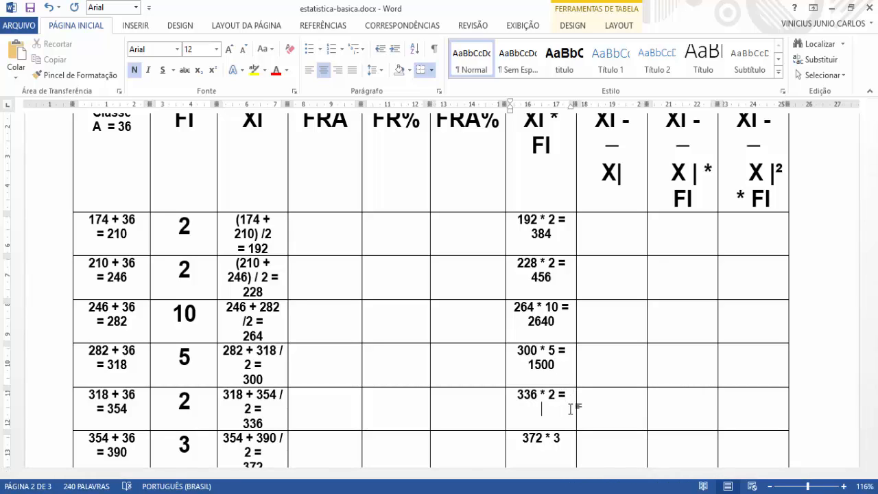
pyautogui.write(' 672')
# Step: Complete the sixth class's XI * FI product with an equals sign and the result 1116 on a new line
pyautogui.scroll(-1, 570, 409)
pyautogui.click(544, 432)
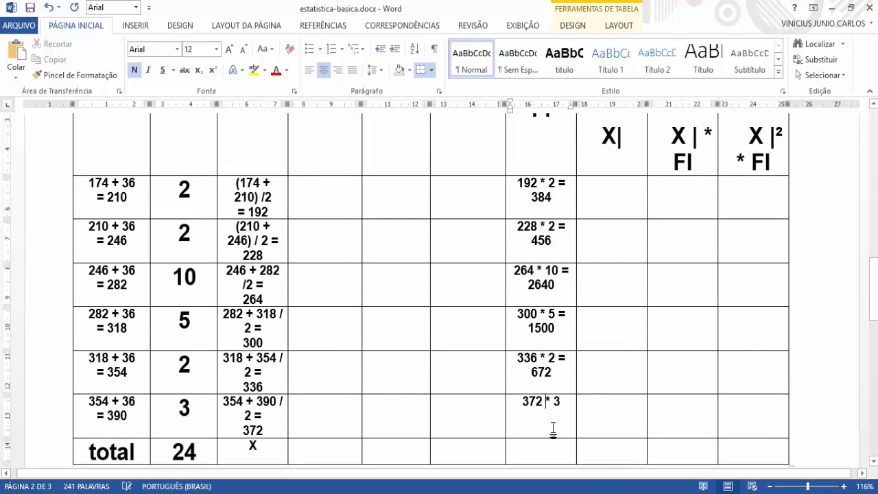
pyautogui.press('End')
pyautogui.write('=')
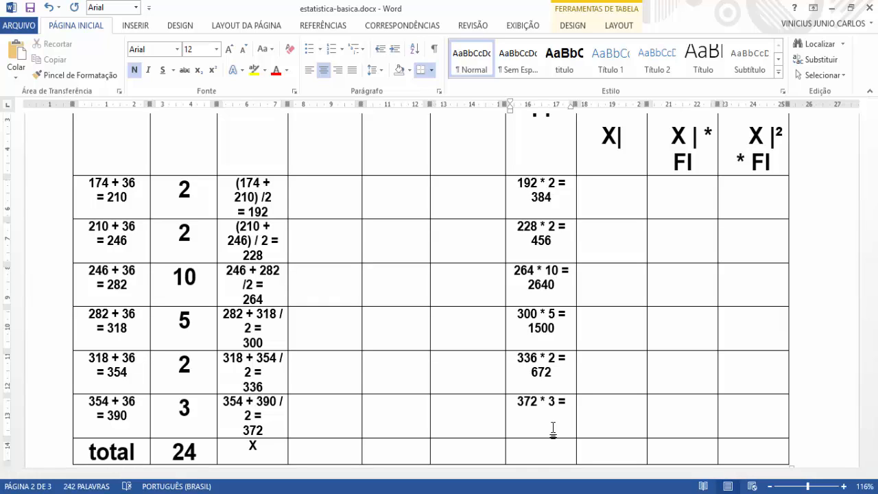
pyautogui.write(' 1116')
pyautogui.press('Down')
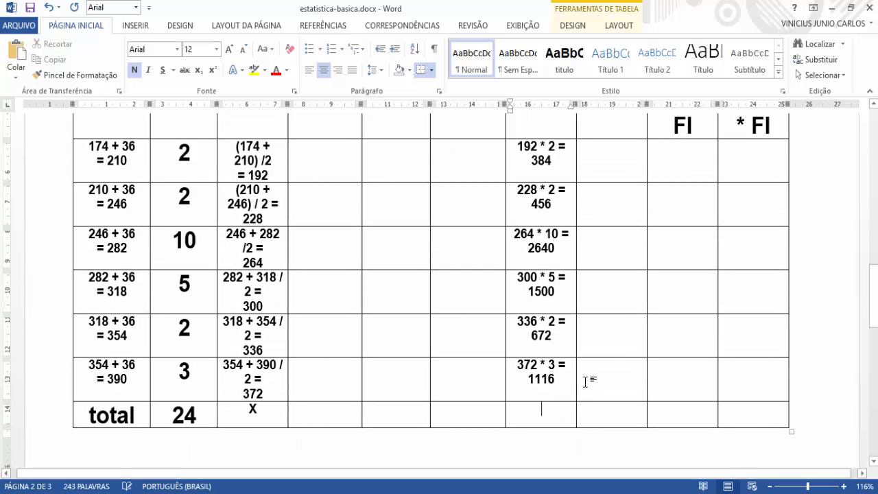
# Step: Switch to the Calculator, clear its old value and start the XI * FI sum with 384 + 456
pyautogui.scroll(1, 583, 343)
pyautogui.hotkey('alt', 'Tab')
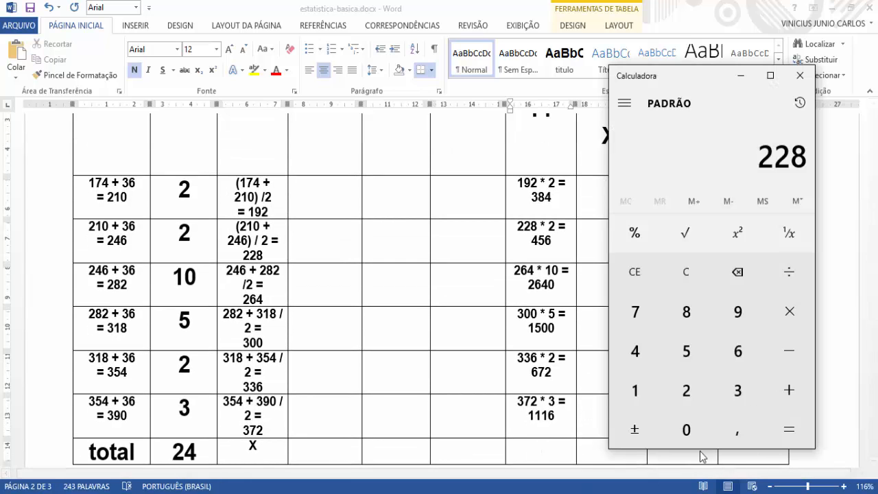
pyautogui.click(676, 271)
pyautogui.moveTo(695, 86); pyautogui.dragTo(701, 43)
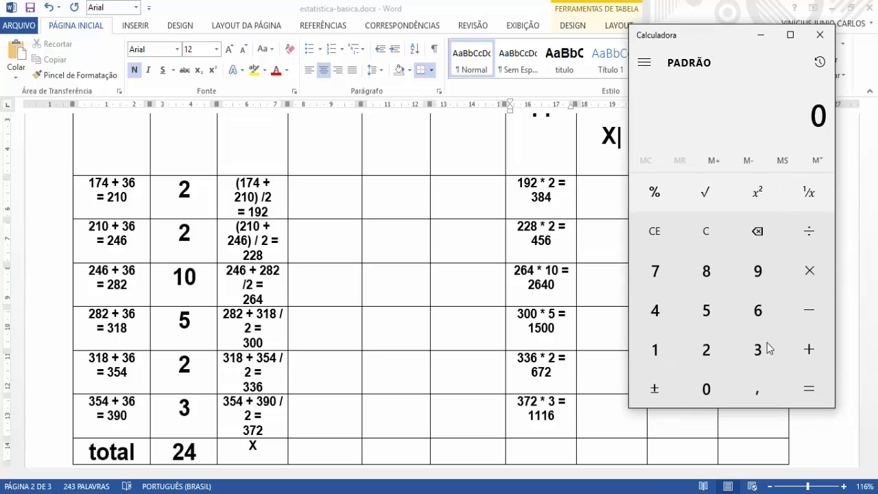
pyautogui.click(767, 355)
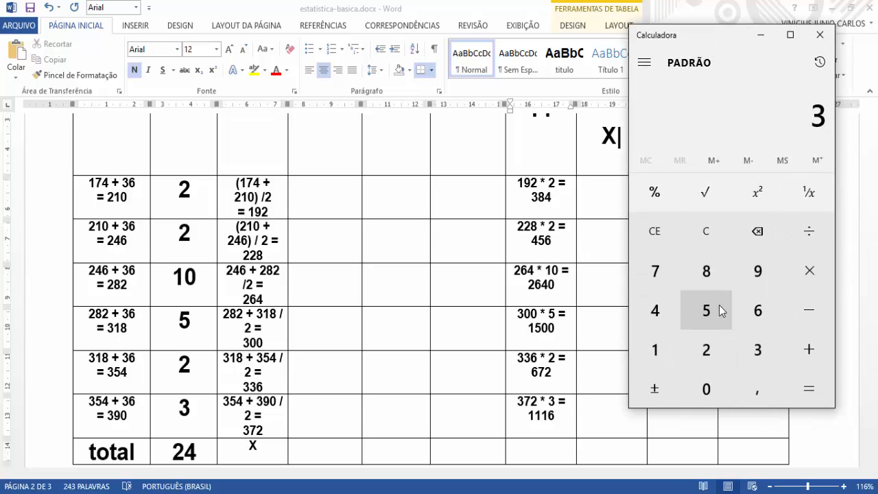
pyautogui.click(710, 277)
pyautogui.click(671, 309)
pyautogui.click(832, 357)
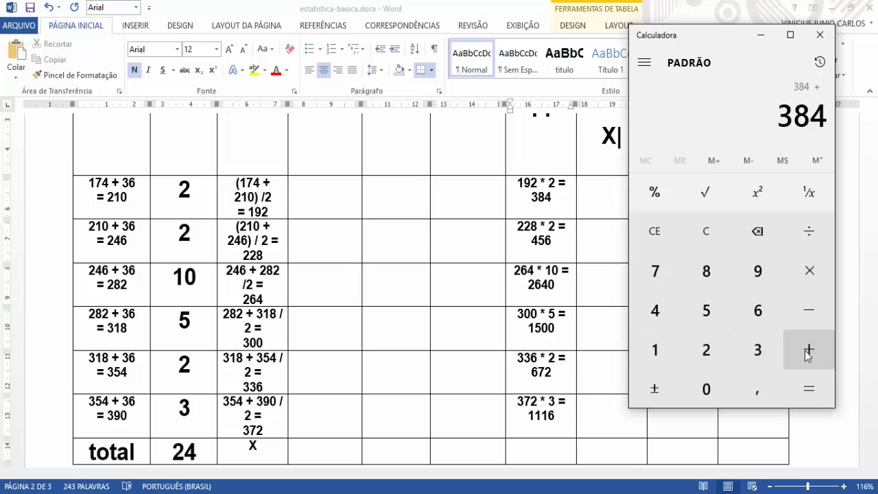
pyautogui.click(655, 310)
pyautogui.click(688, 312)
pyautogui.click(761, 312)
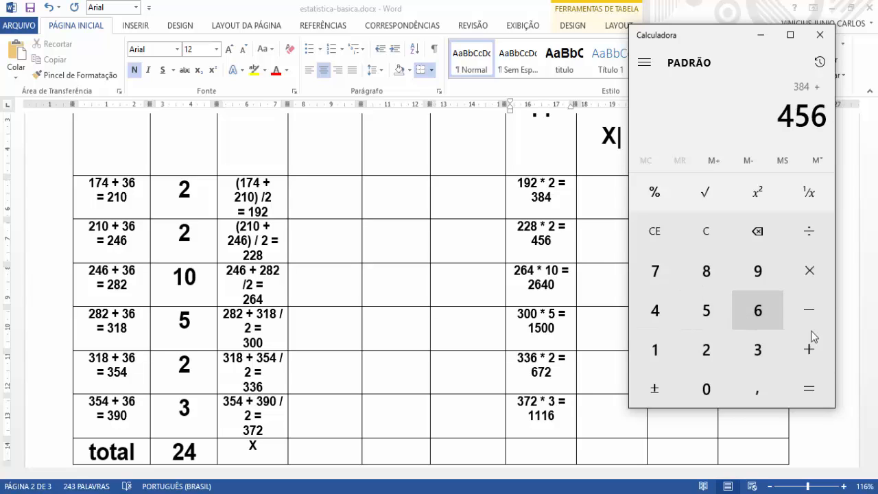
pyautogui.click(820, 364)
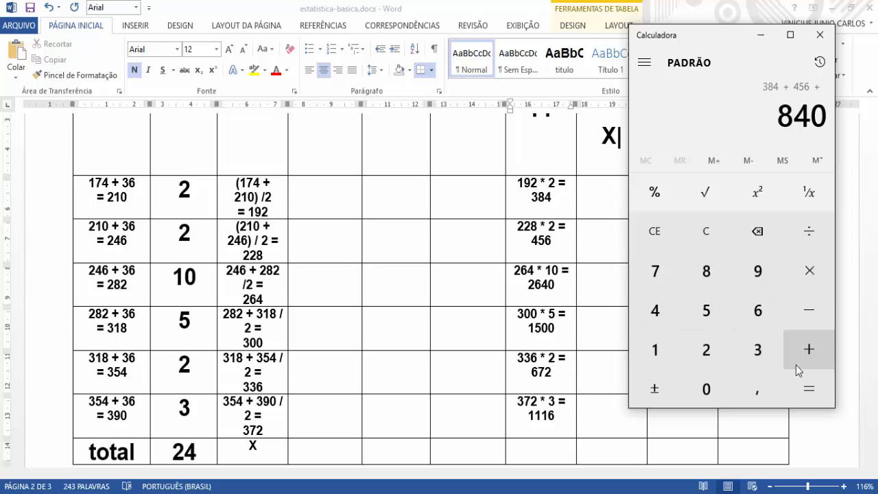
# Step: Add the third and fourth classes' results, 2640 and 1500, to the running sum
pyautogui.click(709, 349)
pyautogui.click(754, 308)
pyautogui.click(667, 314)
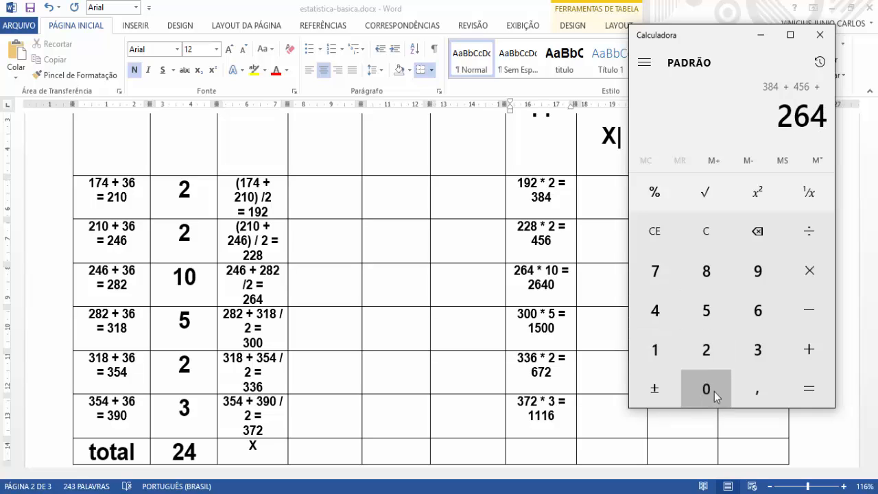
pyautogui.click(714, 391)
pyautogui.click(805, 352)
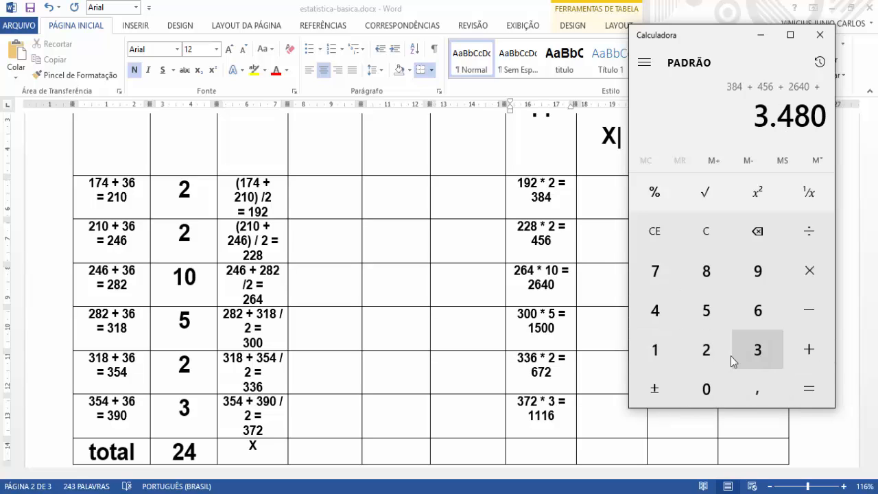
pyautogui.click(662, 344)
pyautogui.click(693, 314)
pyautogui.click(698, 383)
pyautogui.click(698, 383)
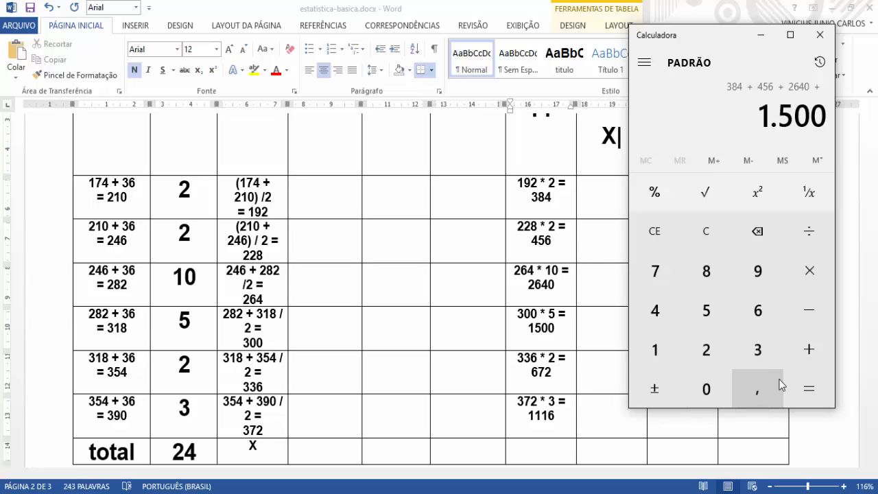
pyautogui.click(803, 350)
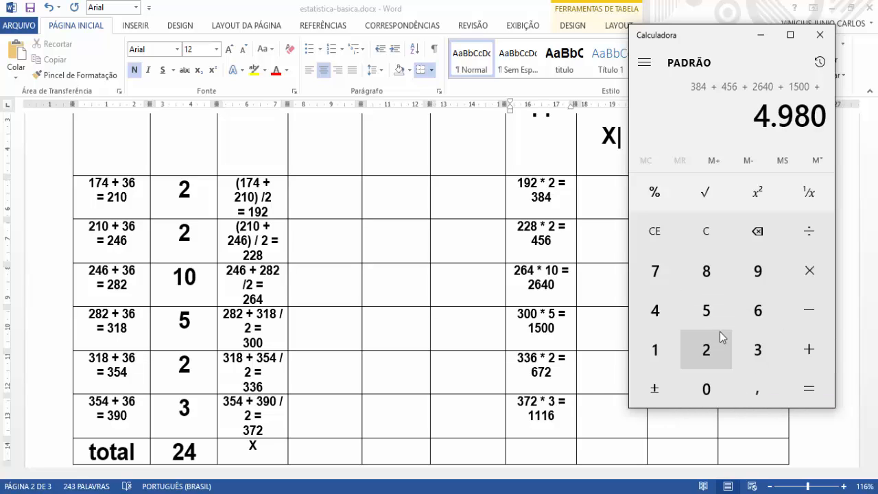
# Step: Add the last two classes' results, 672 and 1116, and calculate the total of the XI * FI column
pyautogui.click(753, 313)
pyautogui.click(655, 282)
pyautogui.click(699, 350)
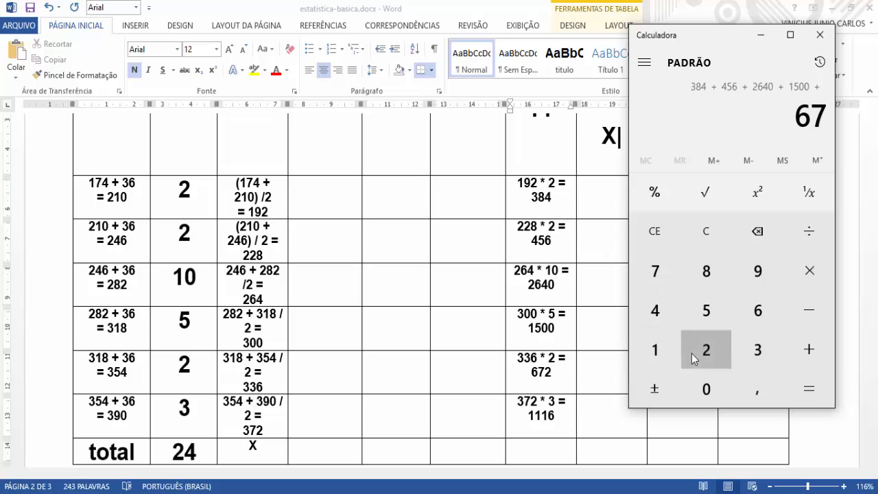
pyautogui.click(797, 350)
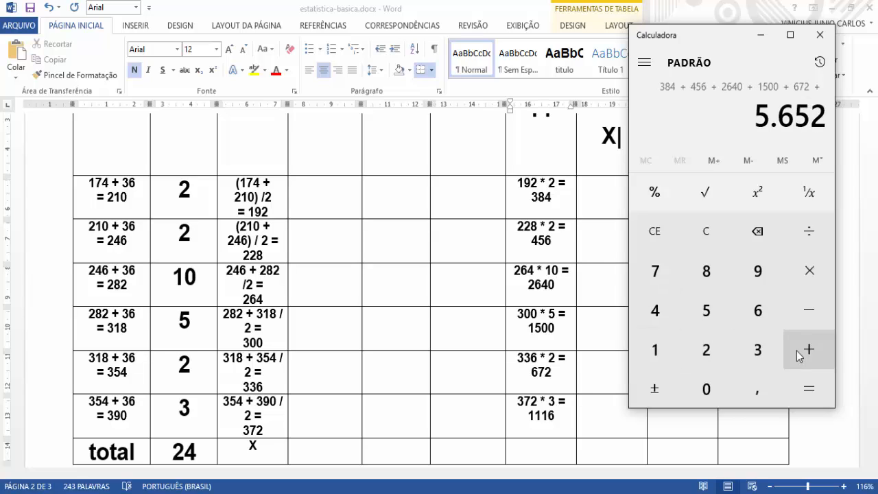
pyautogui.click(654, 357)
pyautogui.click(654, 357)
pyautogui.click(654, 355)
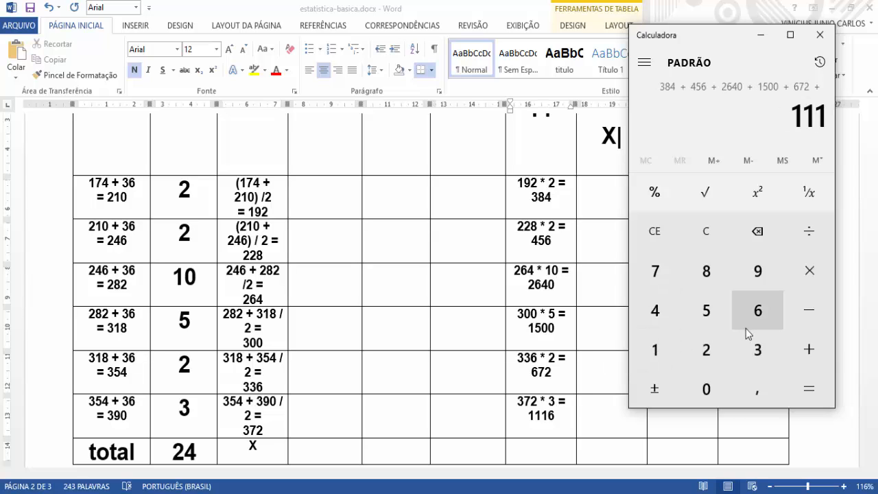
pyautogui.click(747, 327)
pyautogui.click(799, 388)
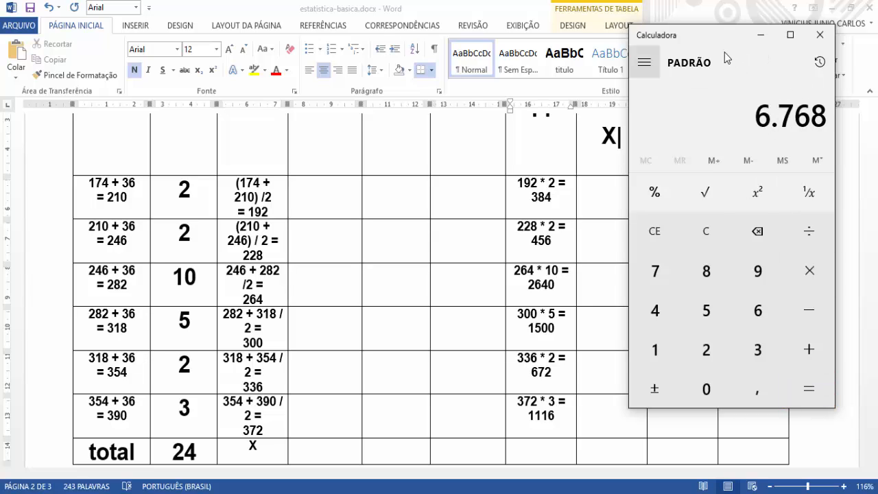
# Step: Move the Calculator off the XI * FI column, return to Word and enter 6.768 in that column's total cell
pyautogui.moveTo(719, 33); pyautogui.dragTo(227, 40)
pyautogui.scroll(-1, 573, 221)
pyautogui.scroll(3, 567, 219)
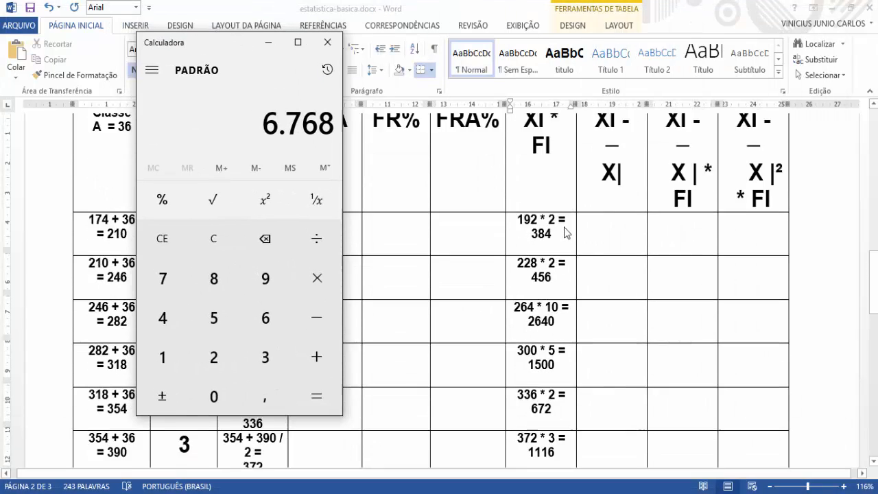
pyautogui.scroll(-4, 557, 244)
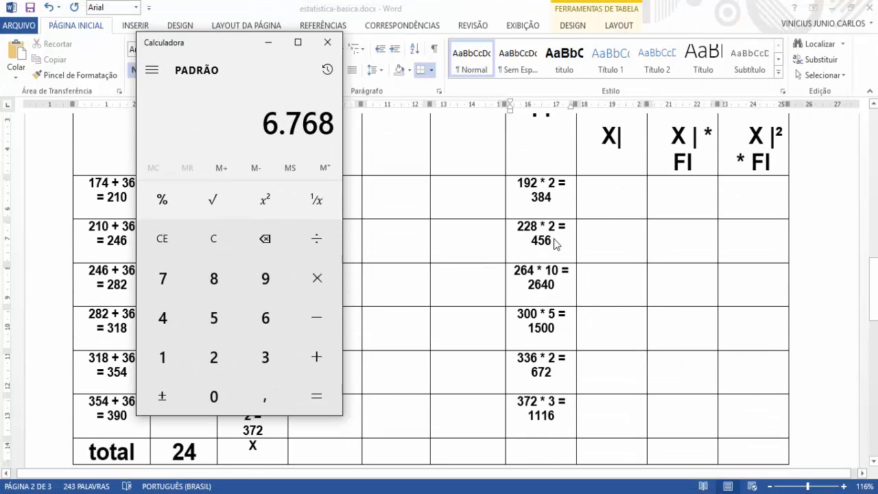
pyautogui.click(557, 365)
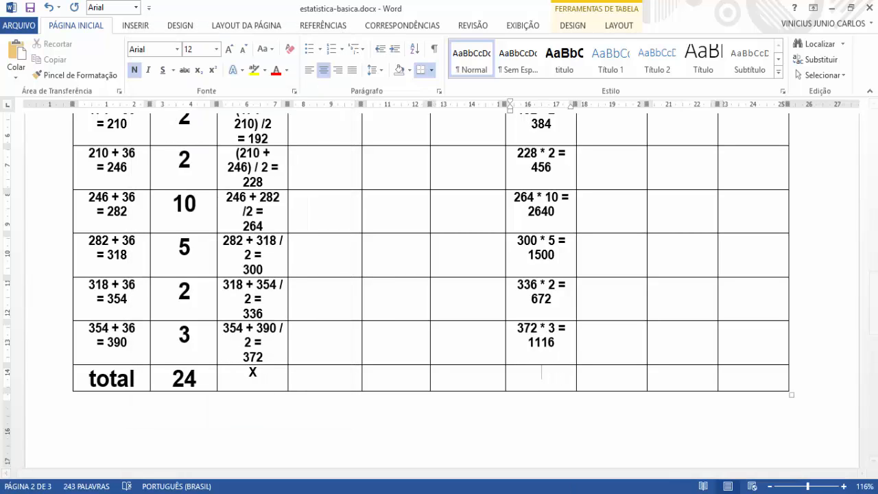
pyautogui.hotkey('alt', 'Tab')
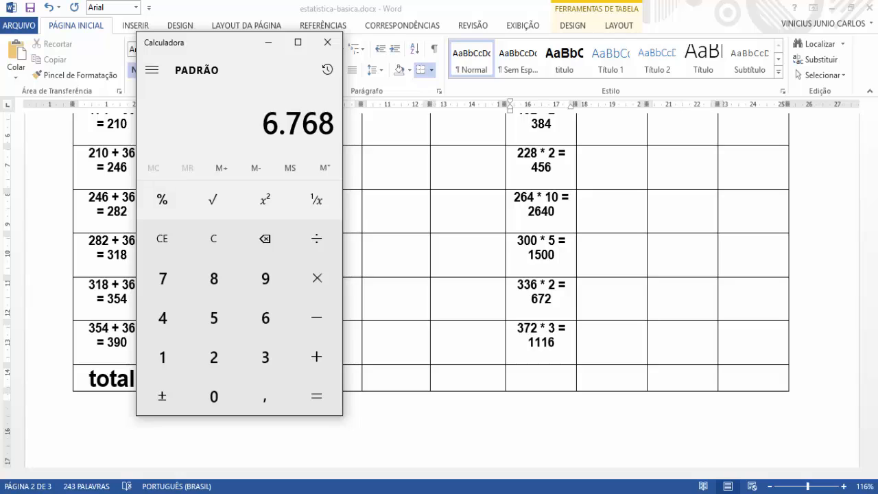
pyautogui.hotkey('alt', 'Tab')
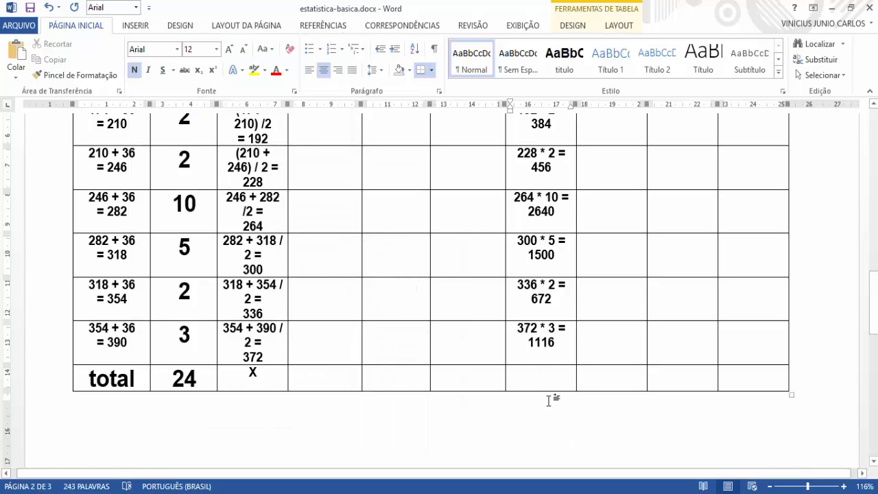
pyautogui.write('6.7')
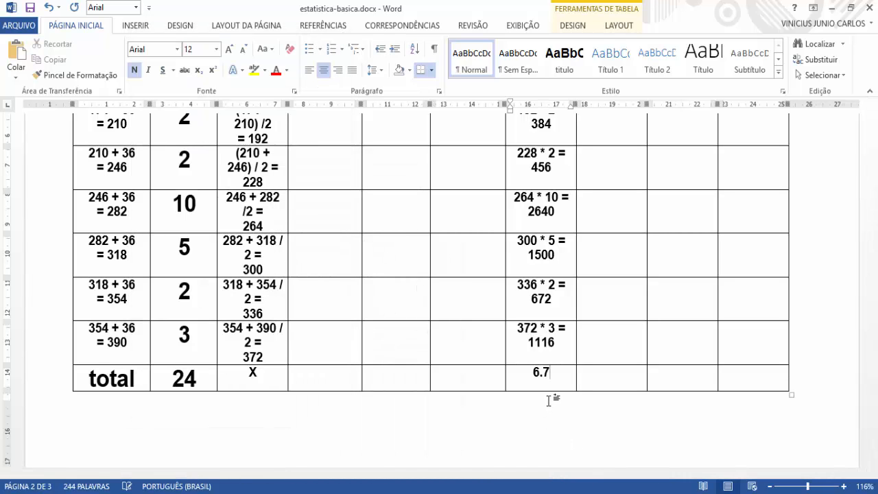
pyautogui.write('68')
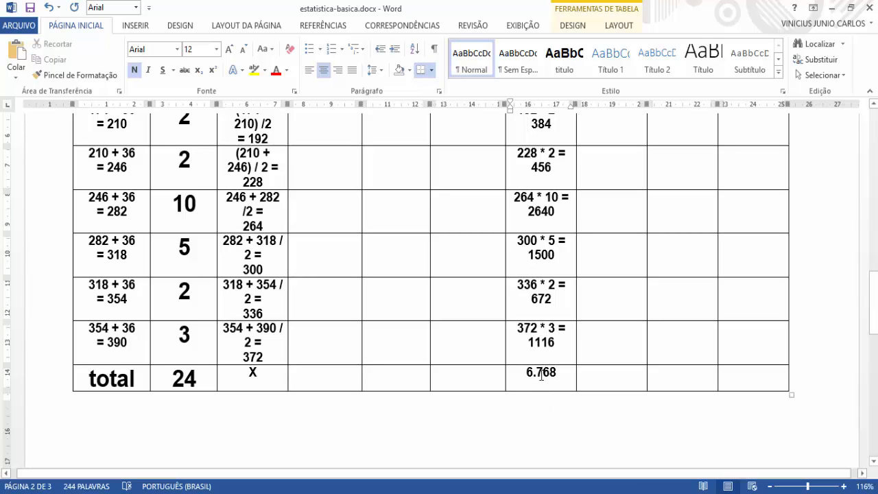
# Step: Colour the 6.768 total of the XI * FI column red
pyautogui.moveTo(557, 374); pyautogui.dragTo(524, 374)
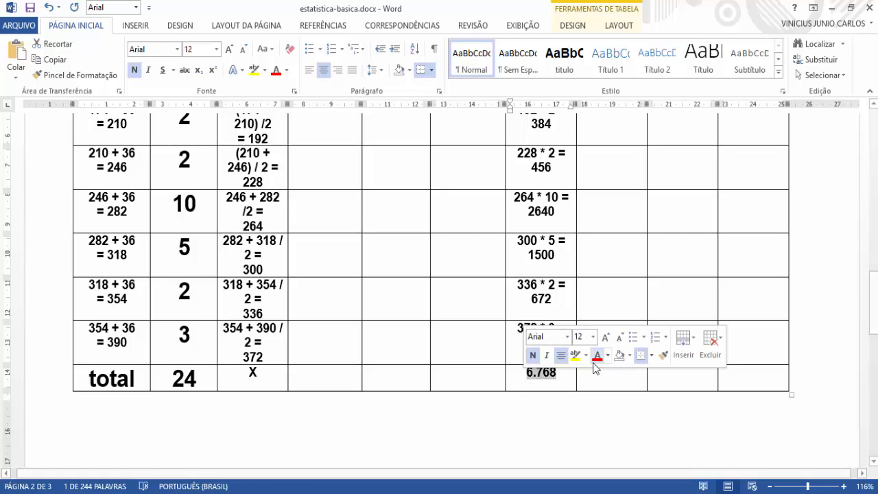
pyautogui.click(596, 356)
pyautogui.click(550, 389)
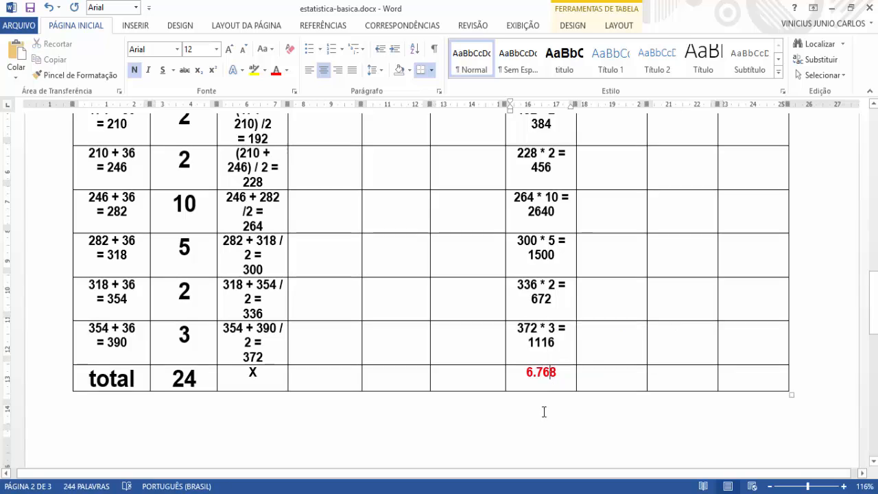
pyautogui.scroll(1, 539, 419)
pyautogui.scroll(-1, 535, 423)
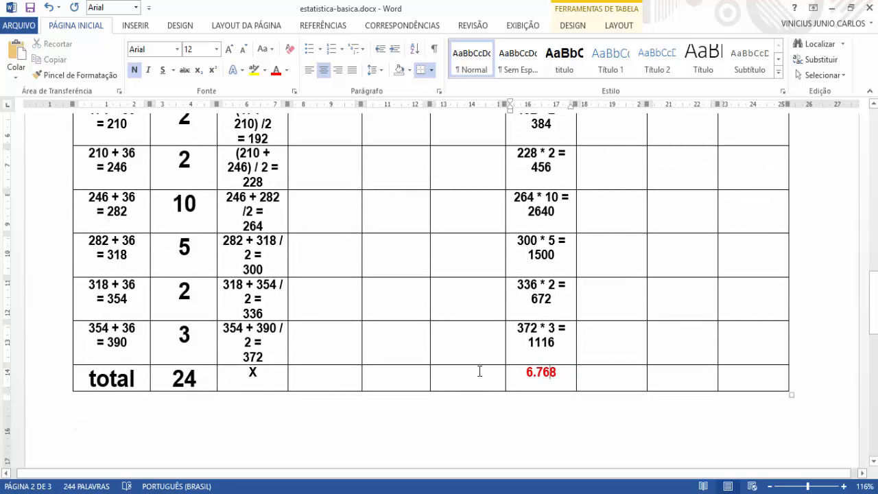
# Step: Colour the total of the FI column red, matching the XI * FI total
pyautogui.doubleClick(187, 380)
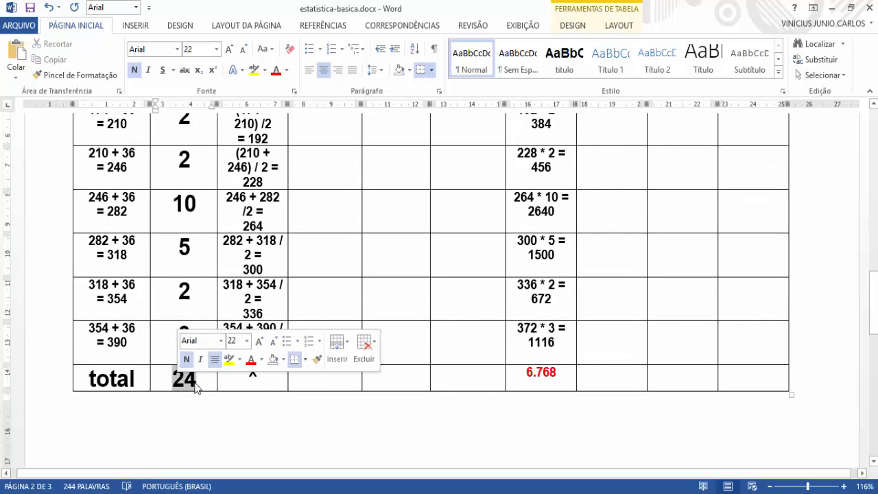
pyautogui.click(251, 360)
pyautogui.click(473, 443)
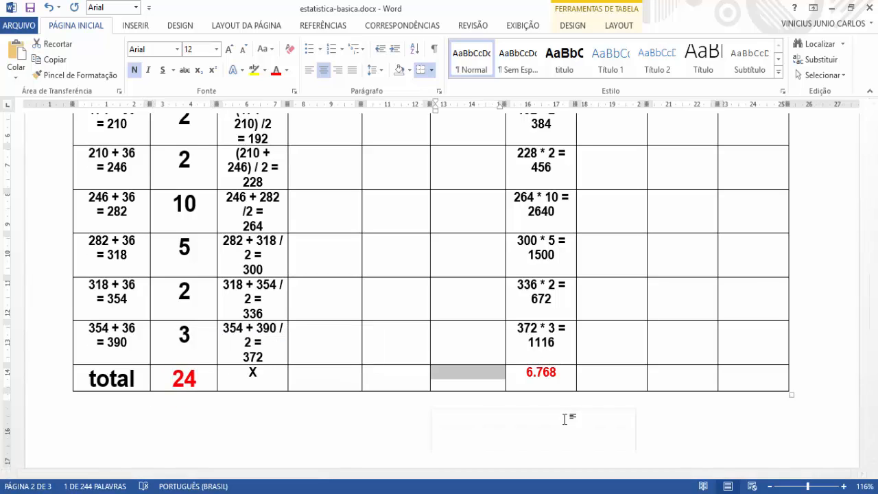
# Step: Review the table from its column headers down to the total row, checking the completed XI * FI column and the columns still empty
pyautogui.scroll(2, 583, 288)
pyautogui.scroll(1, 577, 253)
pyautogui.scroll(1, 563, 247)
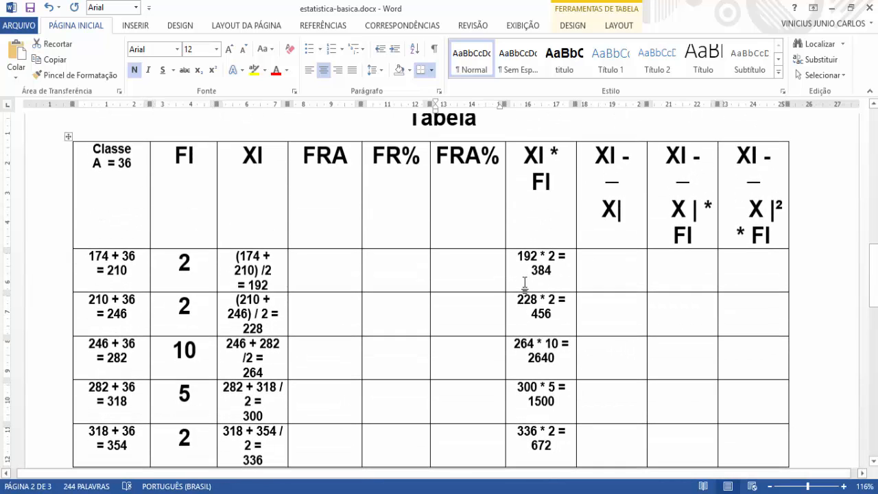
pyautogui.scroll(-1, 532, 219)
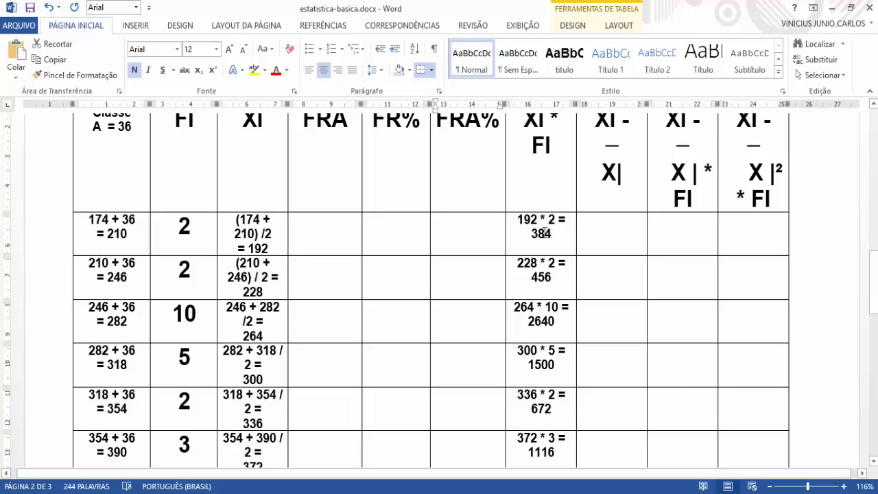
pyautogui.scroll(1, 546, 233)
pyautogui.scroll(3, 481, 268)
pyautogui.scroll(-1, 412, 295)
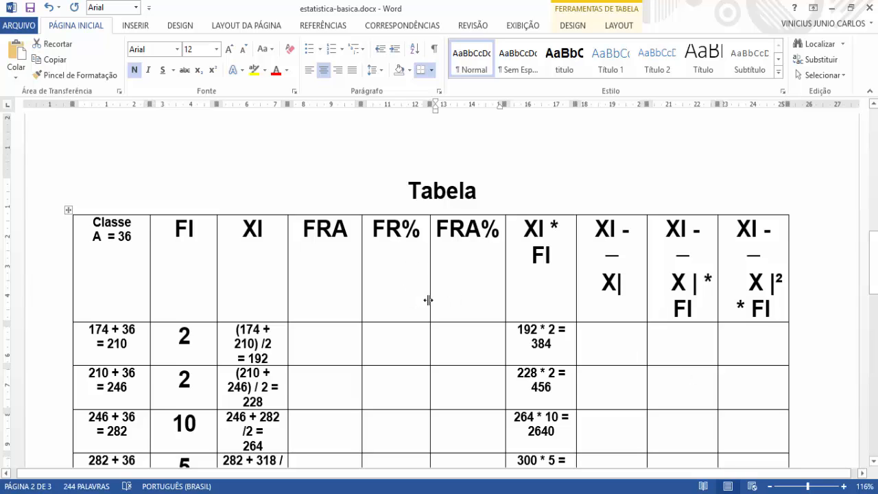
pyautogui.scroll(-3, 429, 300)
pyautogui.scroll(-3, 522, 288)
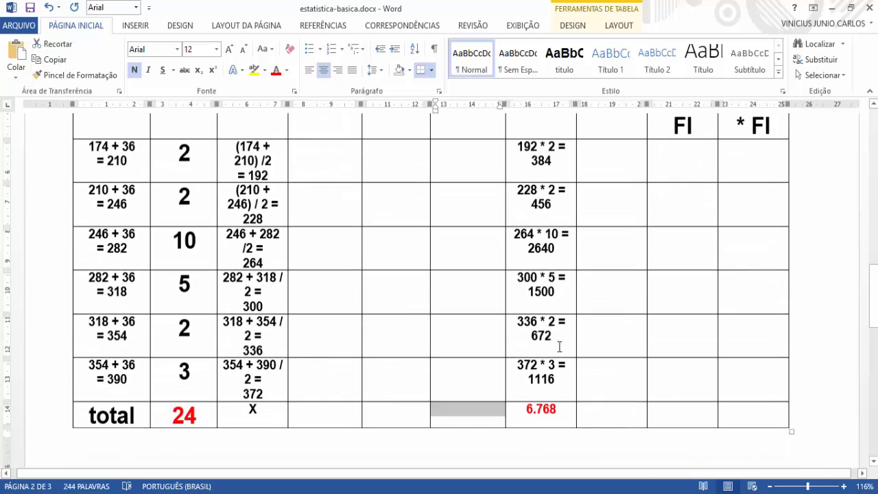
pyautogui.scroll(-3, 549, 391)
pyautogui.scroll(-2, 549, 392)
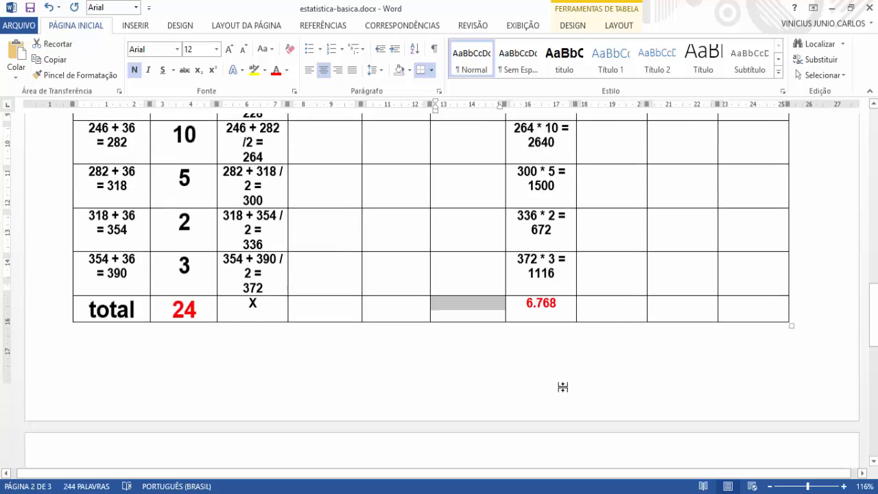
pyautogui.scroll(6, 600, 357)
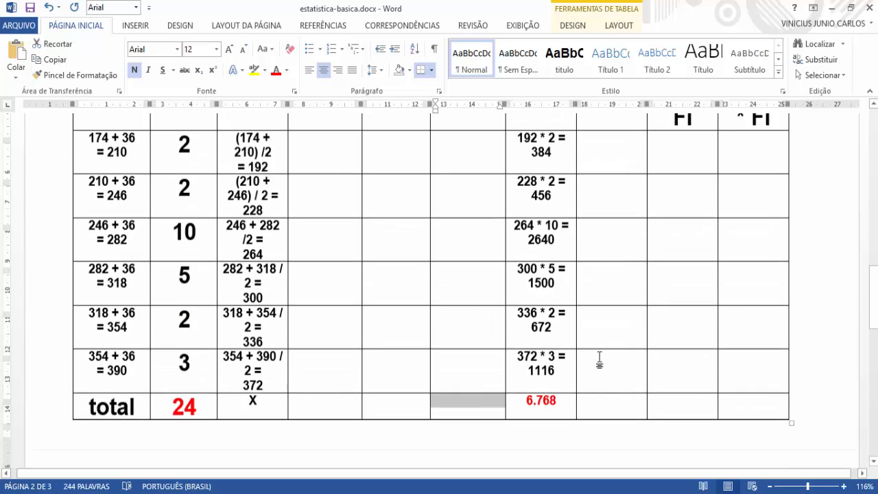
pyautogui.scroll(1, 584, 336)
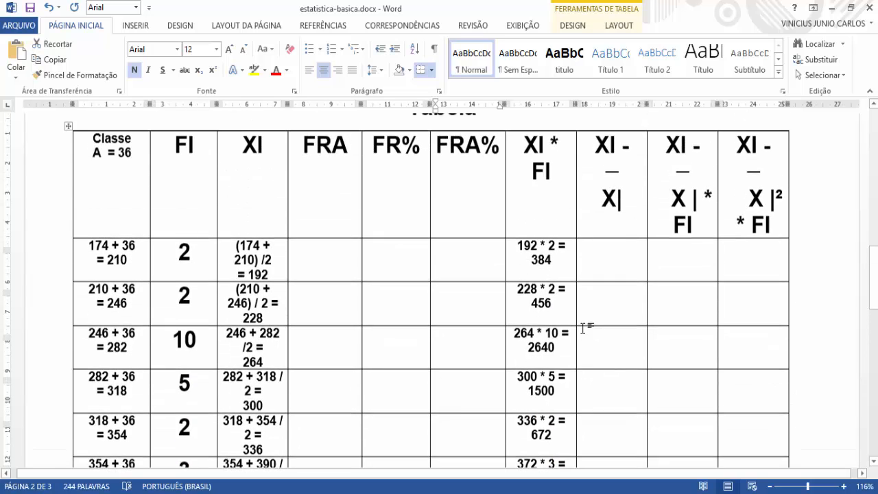
pyautogui.scroll(-1, 574, 318)
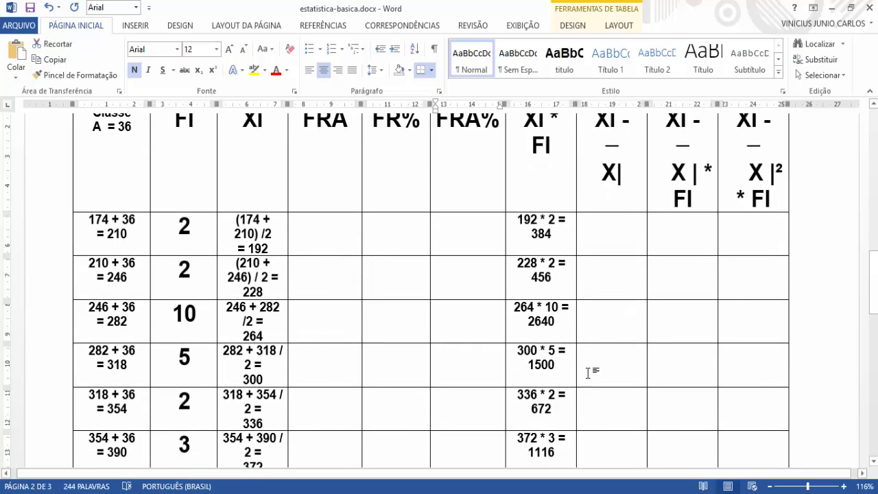